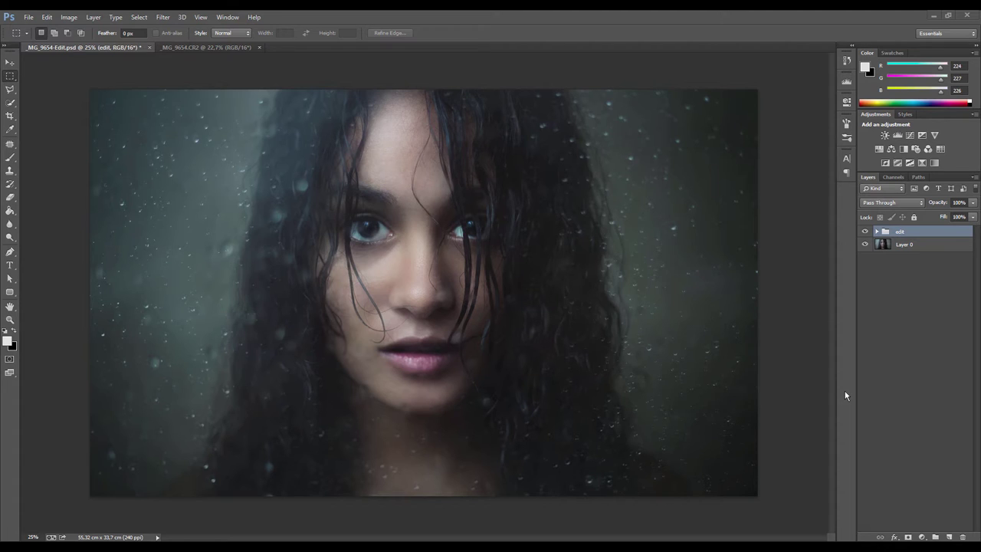
Compare the finished edit _MG_9654-Edit.psd with the unedited photo _MG_9654.CR2.
{"action": "key", "text": "ctrl+minus"}
{"action": "key", "text": "ctrl+plus"}
{"action": "left_click", "coordinate": [228, 48]}
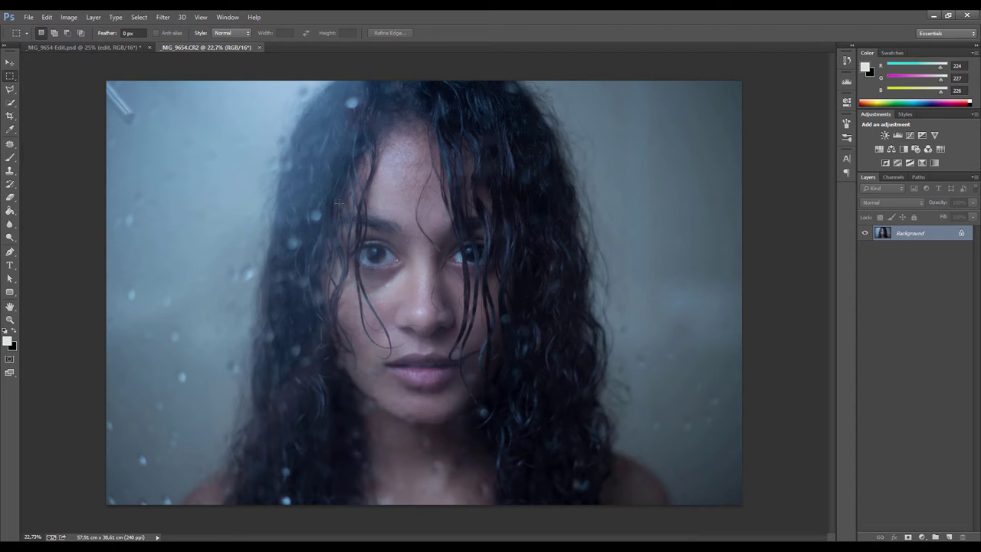
{"action": "left_click", "coordinate": [88, 46]}
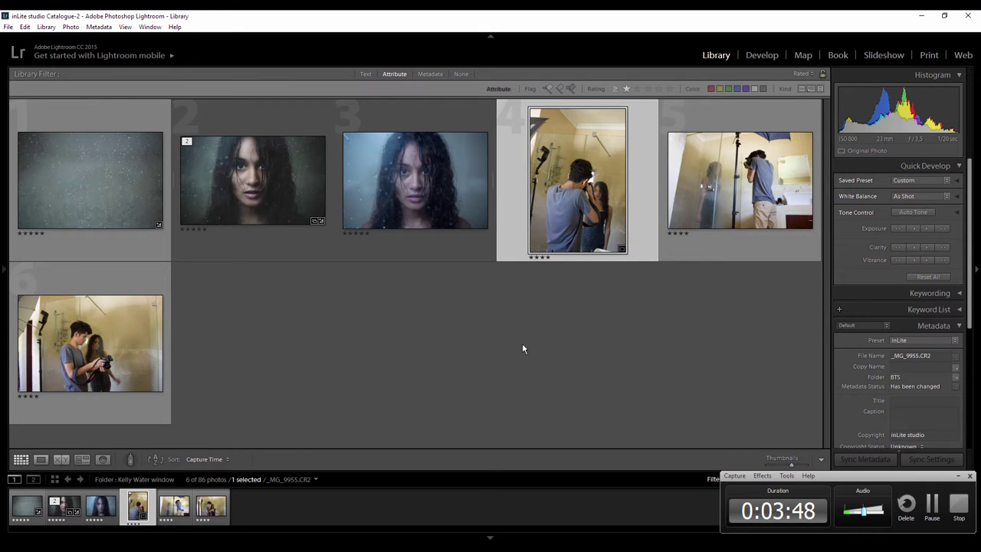
View the three behind-the-scenes photos of the shower shoot enlarged, one after another, in the Lightroom library and return to the grid.
{"action": "key", "text": "e"}
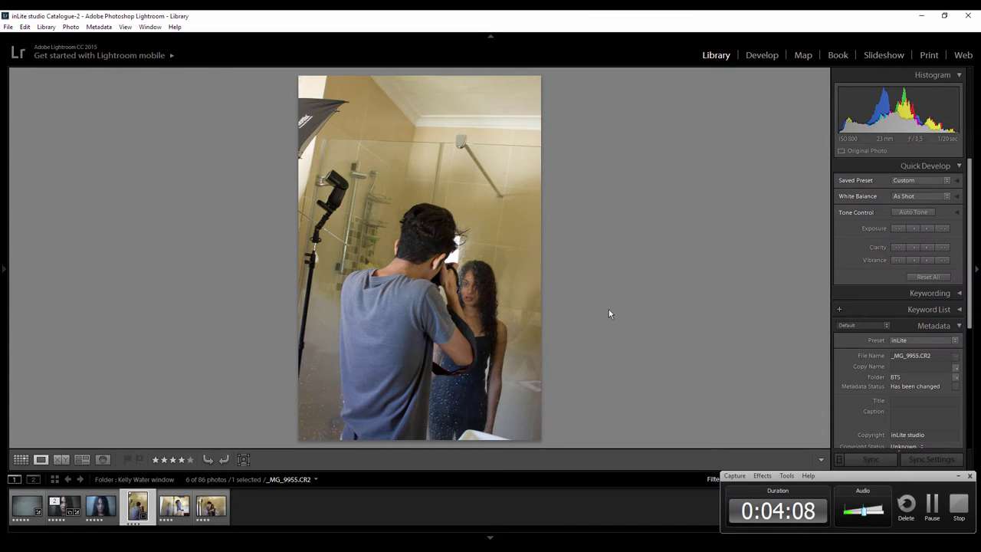
{"action": "left_click", "coordinate": [21, 459]}
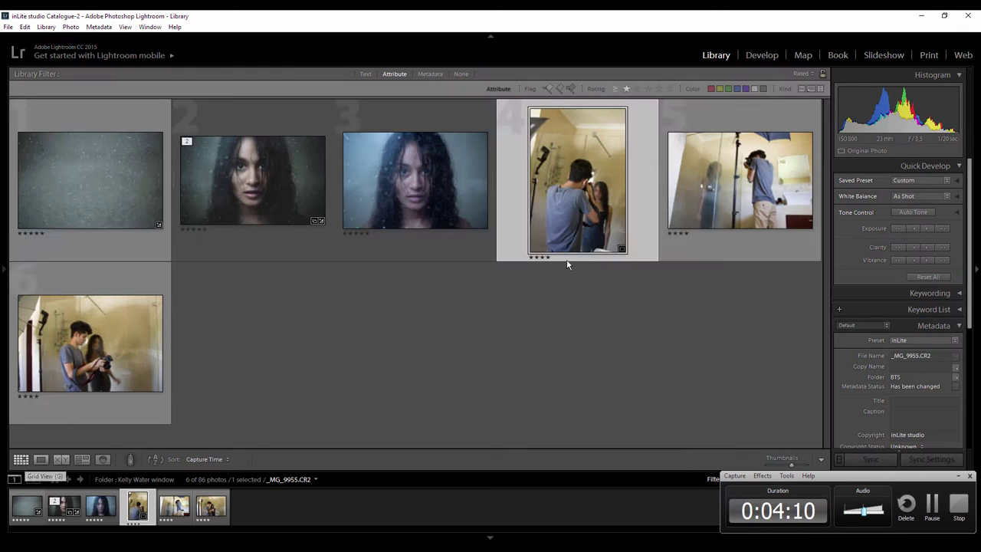
{"action": "double_click", "coordinate": [729, 196]}
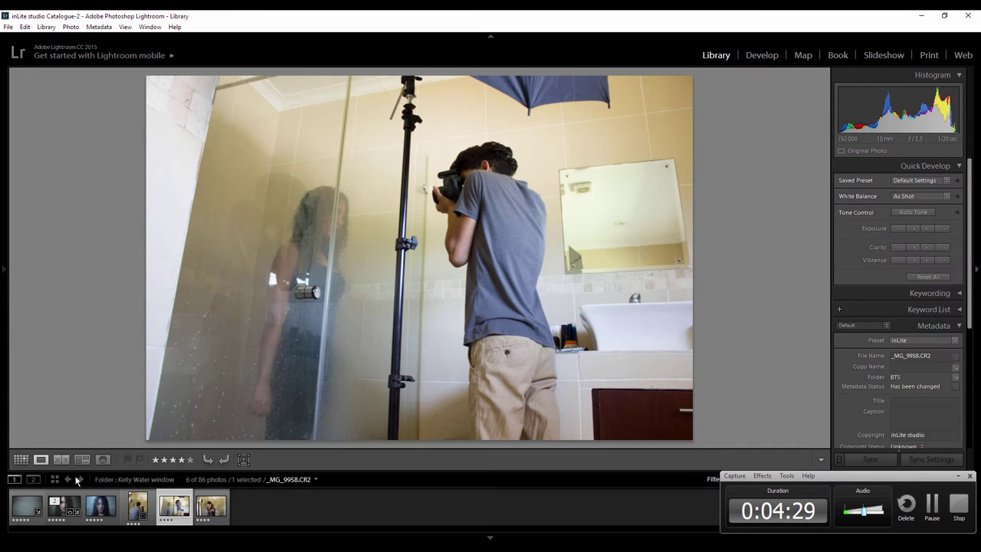
{"action": "left_click", "coordinate": [210, 509]}
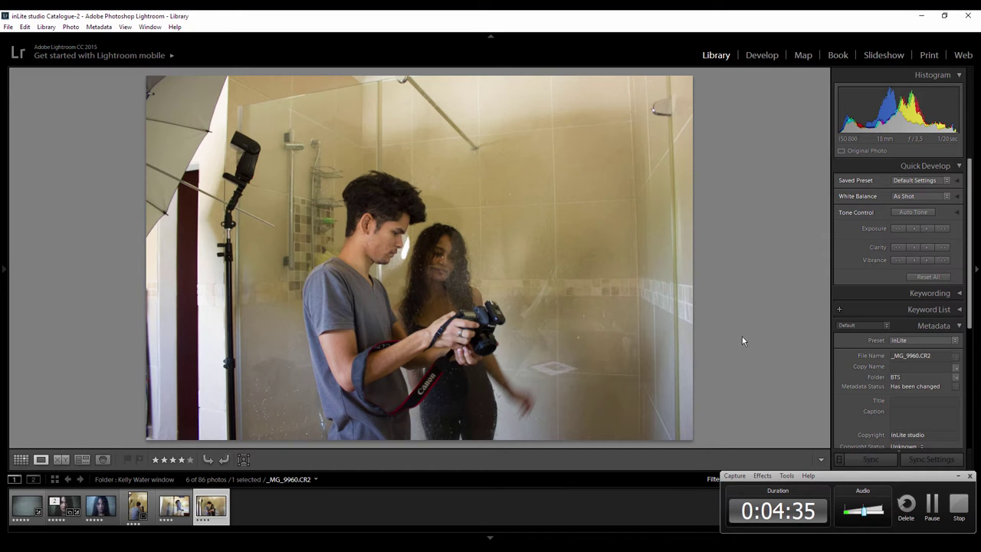
{"action": "left_click", "coordinate": [20, 459]}
Select the edited portrait, followed by the unedited portrait beside it, and view the unedited one enlarged.
{"action": "left_click", "coordinate": [287, 185]}
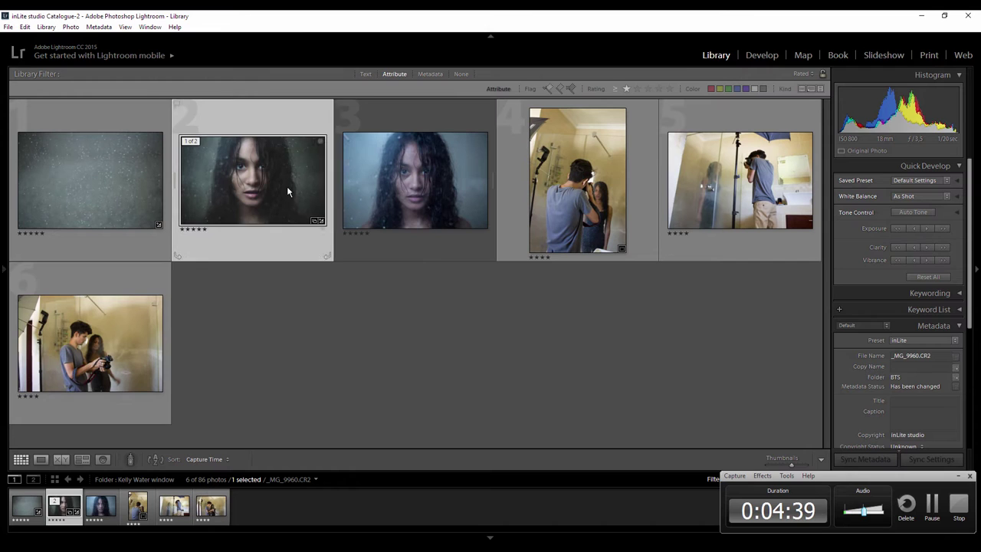
{"action": "left_click", "coordinate": [454, 184]}
{"action": "key", "text": "e"}
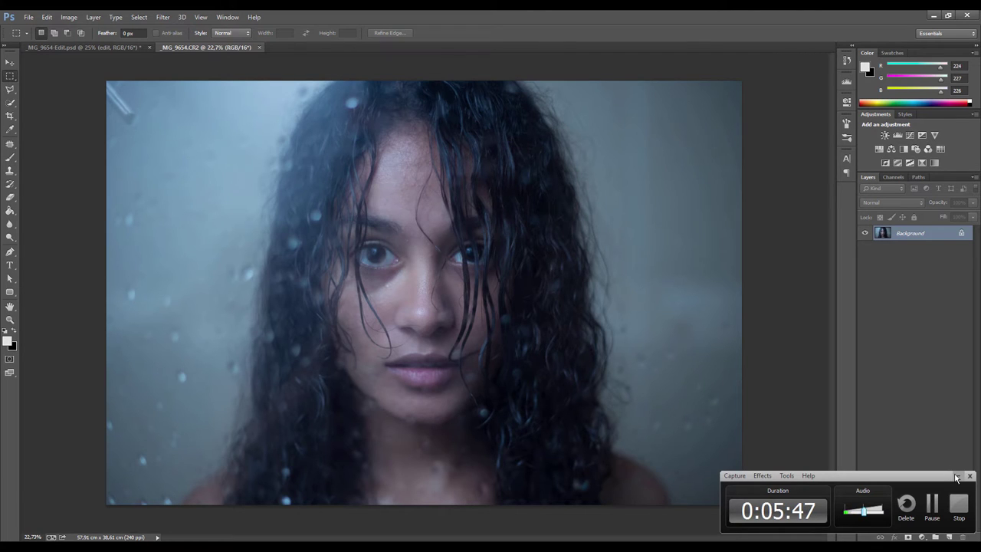
Switch to _MG_9654.CR2 in Photoshop and duplicate its Background layer.
{"action": "left_click", "coordinate": [956, 477]}
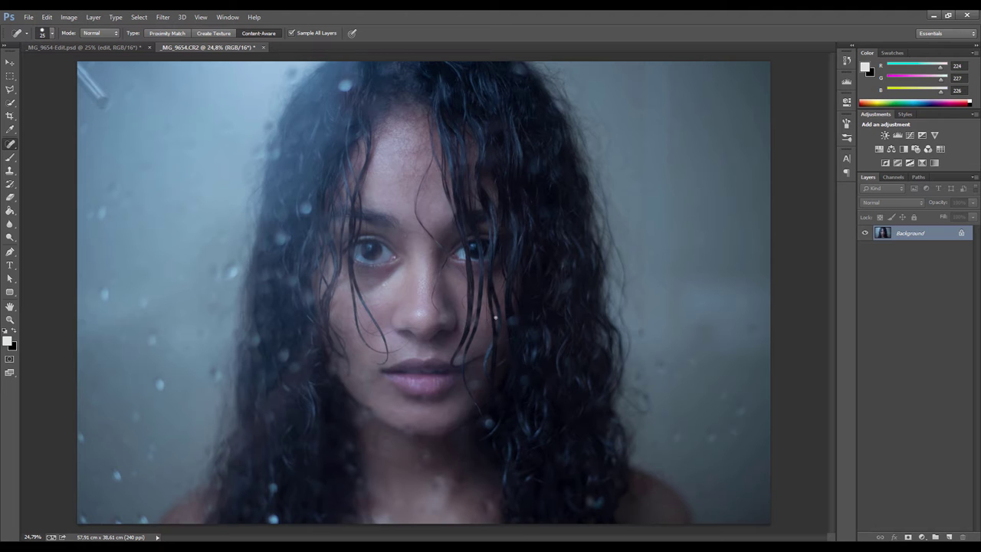
{"action": "scroll", "coordinate": [427, 235], "scroll_direction": "up", "scroll_amount": 1}
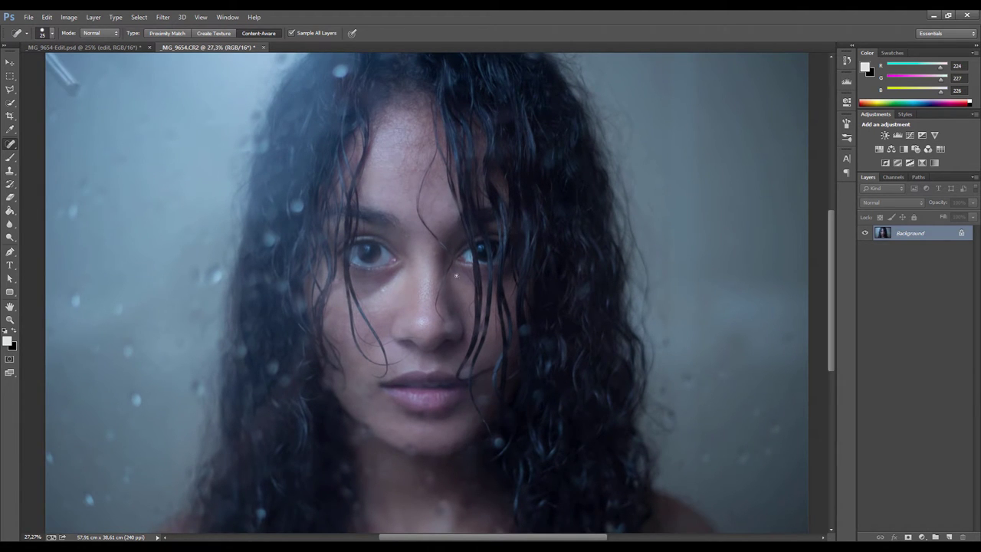
{"action": "scroll", "coordinate": [460, 291], "scroll_direction": "up", "scroll_amount": 1}
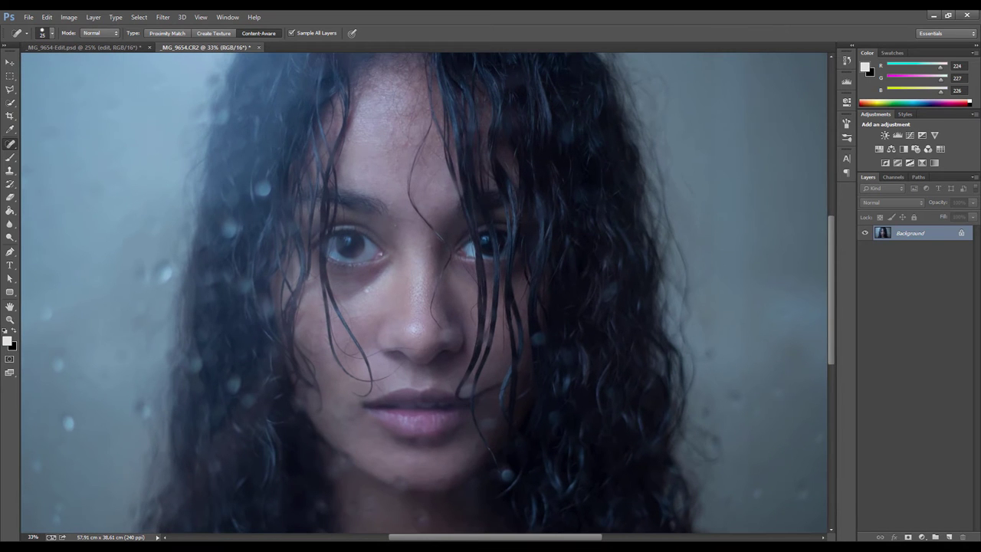
{"action": "key", "text": "ctrl+j"}
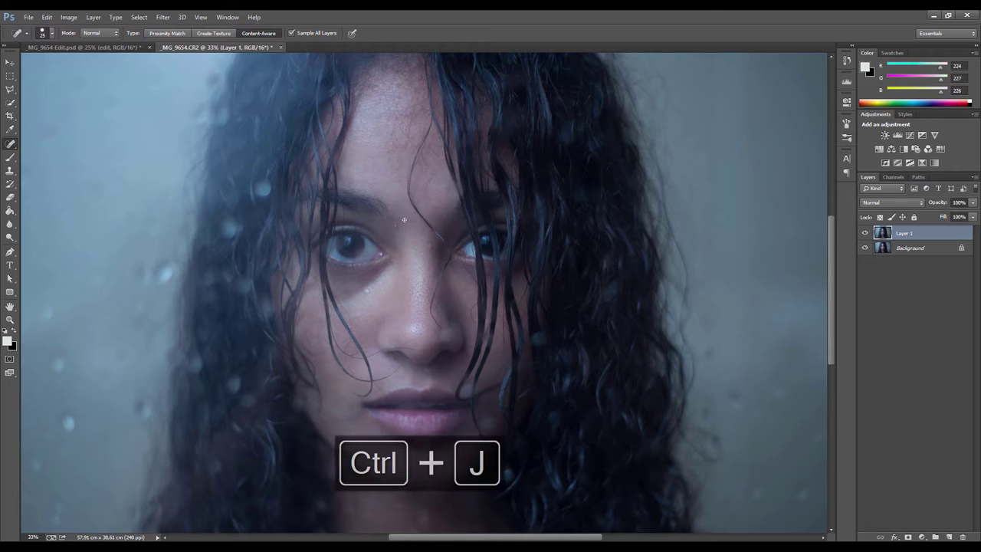
Remove the small blemishes between the eyebrows and on the nose bridge with the Spot Healing Brush at size 25.
{"action": "scroll", "coordinate": [421, 222], "scroll_direction": "up", "scroll_amount": 4}
{"action": "right_click", "coordinate": [10, 145]}
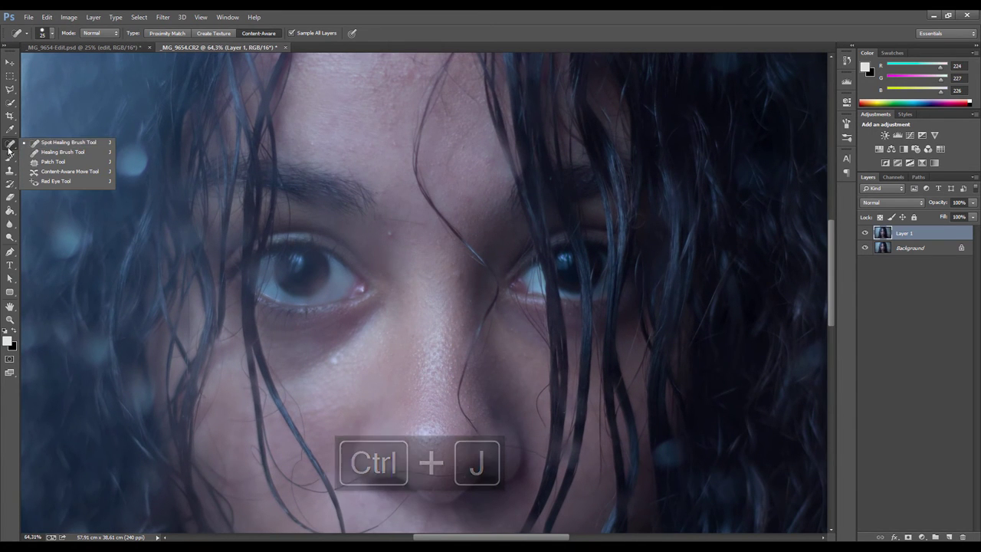
{"action": "left_click", "coordinate": [69, 143]}
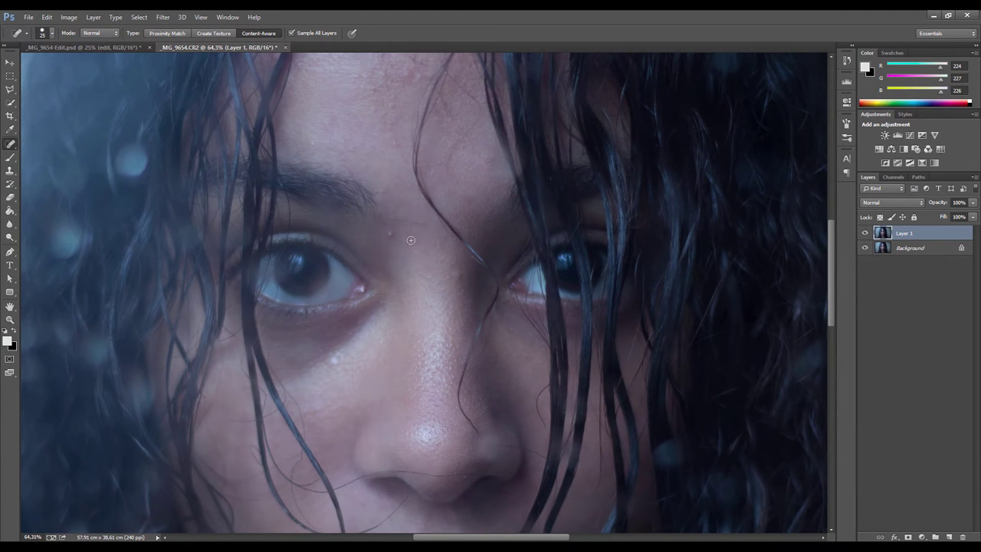
{"action": "scroll", "coordinate": [414, 243], "scroll_direction": "up", "scroll_amount": 2}
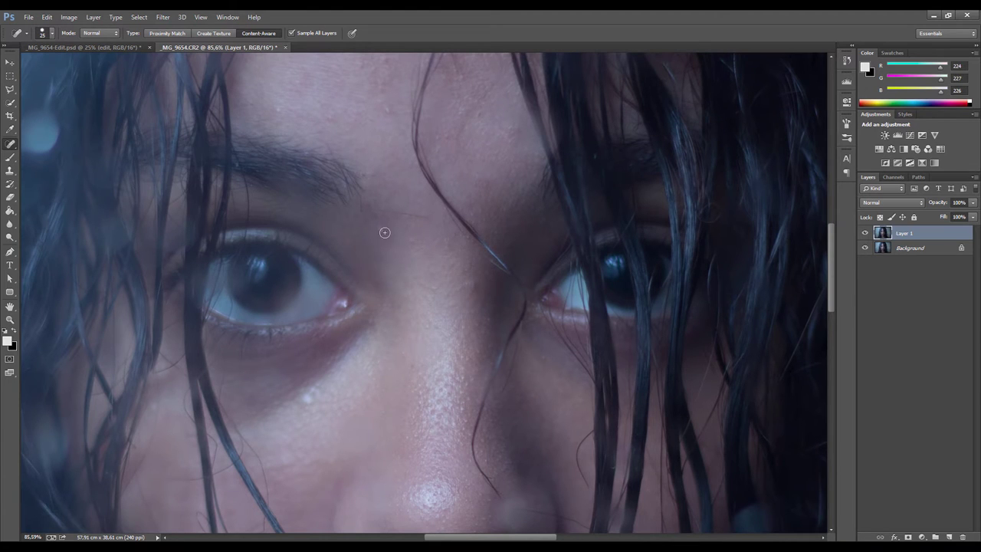
{"action": "left_click", "coordinate": [468, 283]}
Heal the bright spot below the fully visible eye and the blemishes along the shaded side of the nose.
{"action": "left_click_drag", "start_coordinate": [337, 373], "coordinate": [334, 195]}
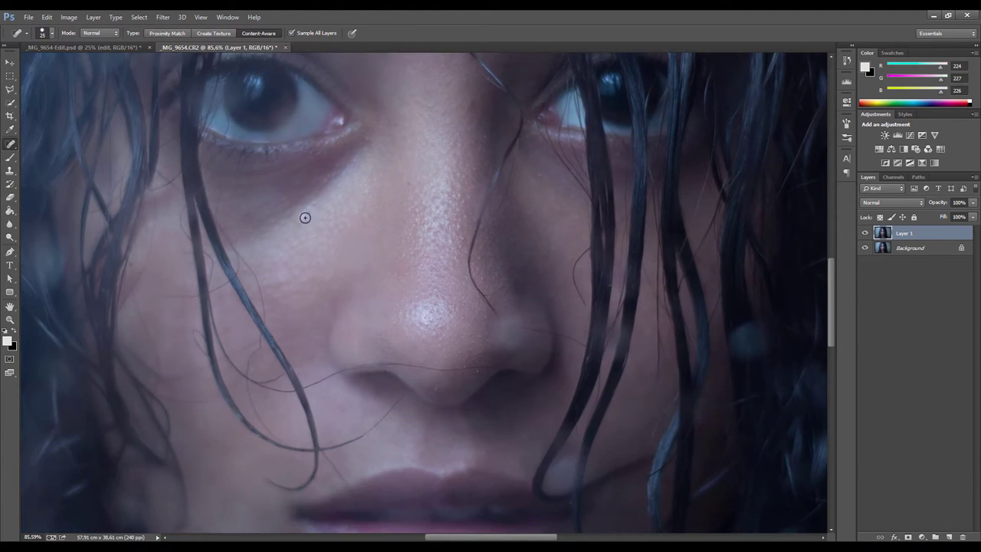
{"action": "left_click", "coordinate": [304, 214]}
{"action": "left_click", "coordinate": [461, 240]}
{"action": "left_click", "coordinate": [486, 335]}
Heal the tiny spots around the tip of the nose with a smaller spot-healing brush.
{"action": "scroll", "coordinate": [474, 356], "scroll_direction": "up", "scroll_amount": 1}
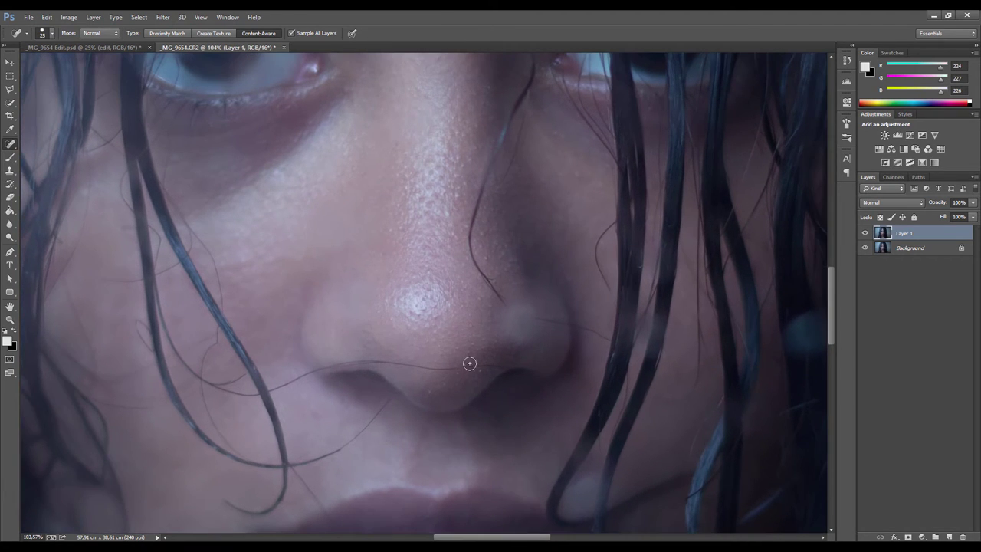
{"action": "key", "text": "bracketleft"}
{"action": "key", "text": "bracketleft"}
{"action": "key", "text": "bracketleft"}
{"action": "left_click", "coordinate": [473, 335]}
{"action": "left_click", "coordinate": [433, 391]}
Heal the marks in the middle of the forehead with a size 15 spot-healing brush and enlarge the brush to 25.
{"action": "key", "text": "bracketright"}
{"action": "scroll", "coordinate": [462, 354], "scroll_direction": "down", "scroll_amount": 1}
{"action": "scroll", "coordinate": [463, 378], "scroll_direction": "up", "scroll_amount": 3}
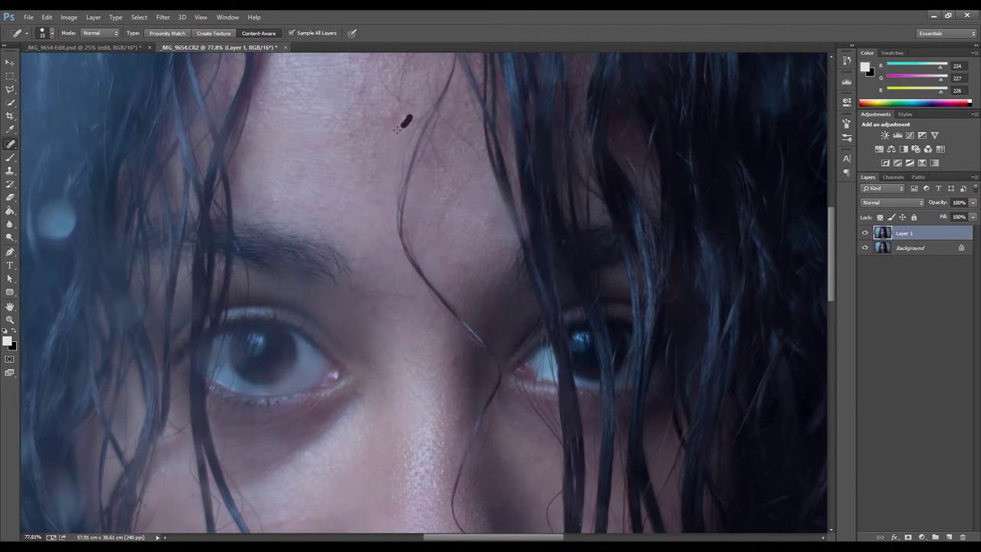
{"action": "scroll", "coordinate": [401, 124], "scroll_direction": "down", "scroll_amount": 1}
{"action": "left_click_drag", "start_coordinate": [401, 126], "coordinate": [412, 257]}
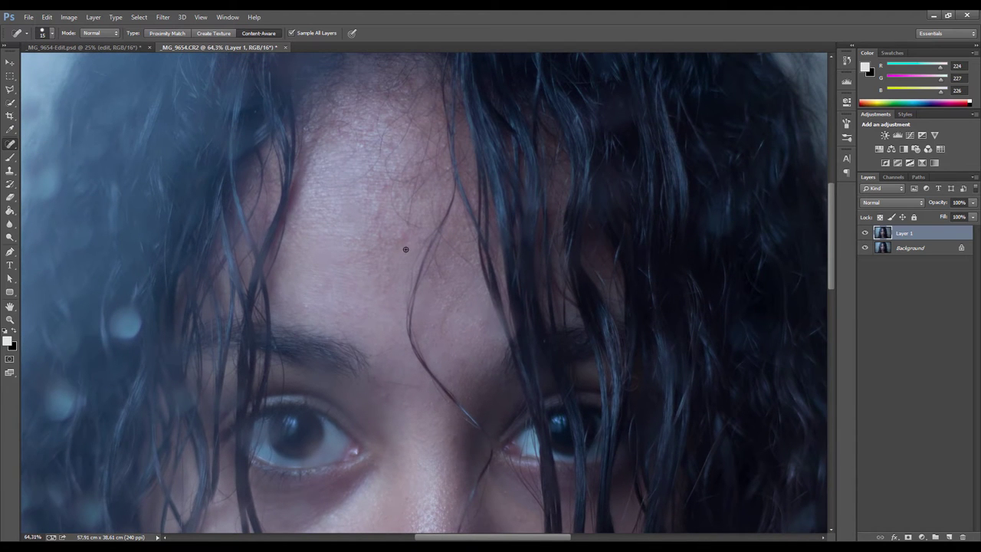
{"action": "key", "text": "bracketright"}
{"action": "scroll", "coordinate": [420, 298], "scroll_direction": "down", "scroll_amount": 1}
{"action": "scroll", "coordinate": [420, 299], "scroll_direction": "down", "scroll_amount": 1}
{"action": "scroll", "coordinate": [407, 154], "scroll_direction": "down", "scroll_amount": 4}
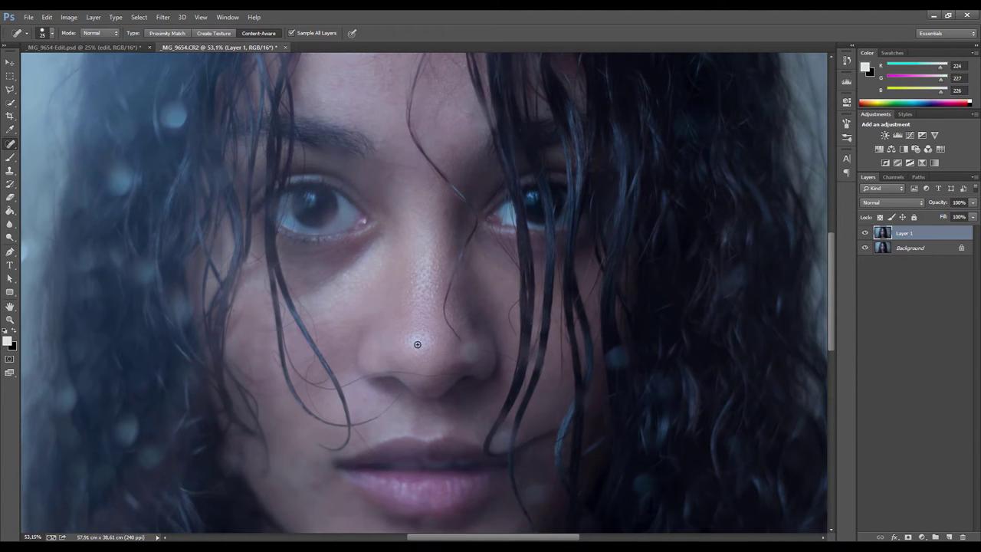
{"action": "scroll", "coordinate": [420, 343], "scroll_direction": "down", "scroll_amount": 8}
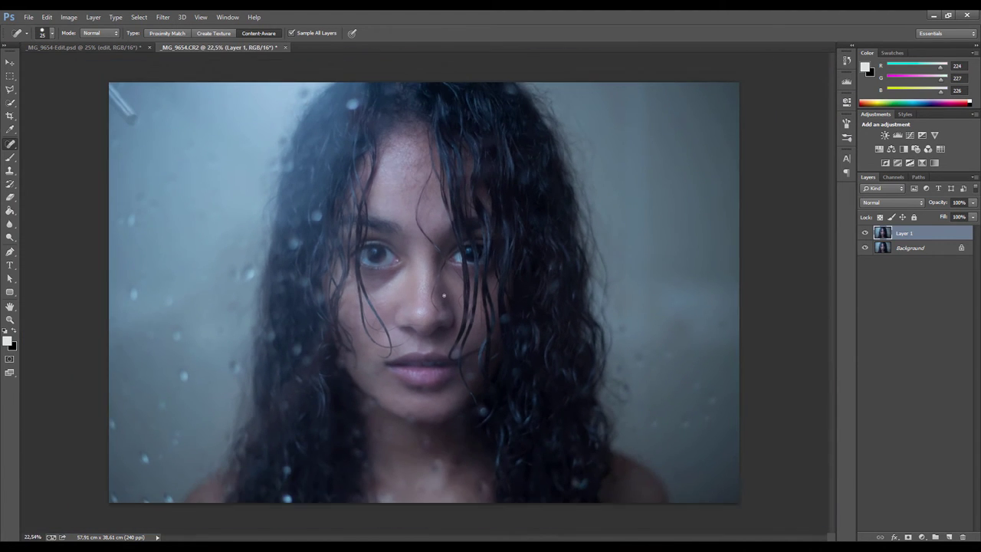
Activate the Move tool and examine the retouched skin and hair up close and in the full frame.
{"action": "key", "text": "v"}
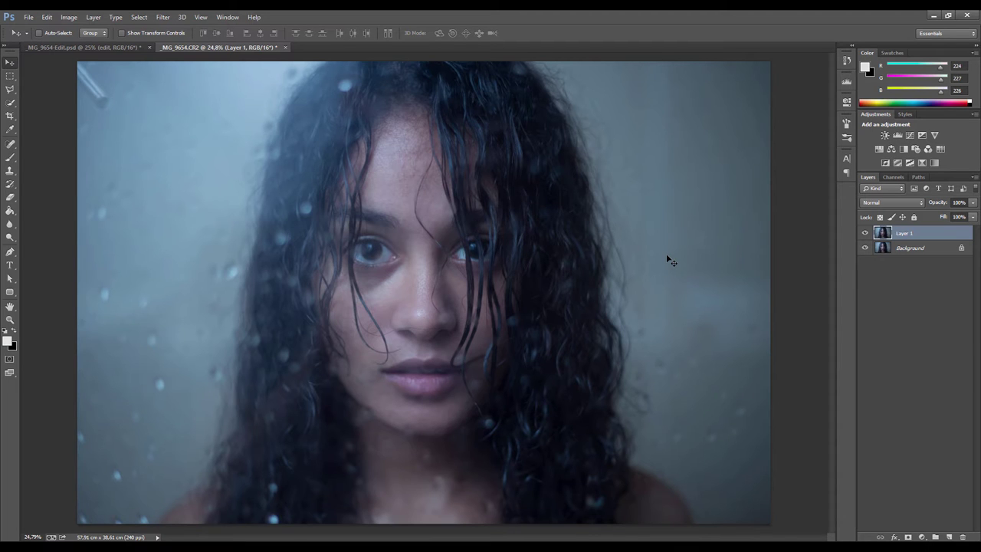
{"action": "scroll", "coordinate": [505, 292], "scroll_direction": "up", "scroll_amount": 3}
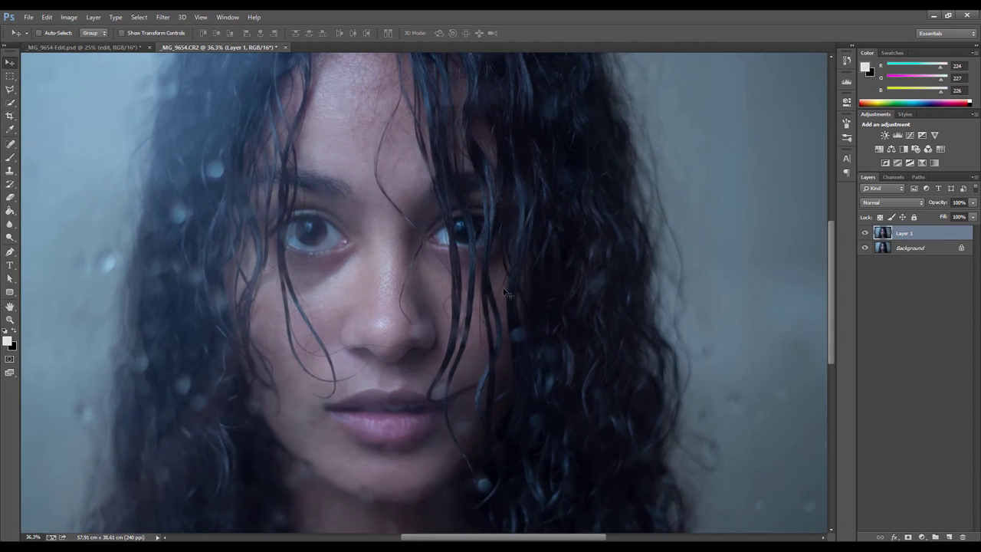
{"action": "scroll", "coordinate": [506, 293], "scroll_direction": "up", "scroll_amount": 1}
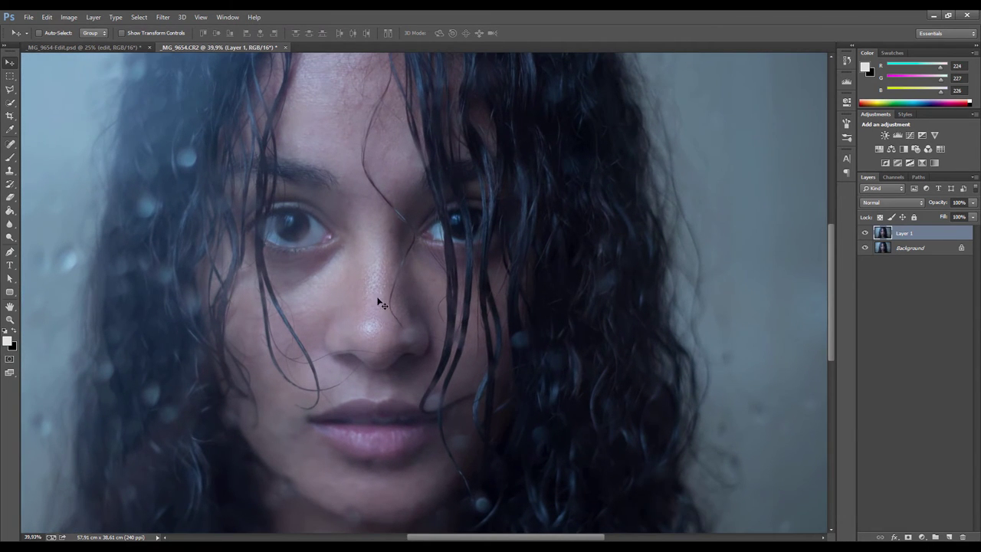
{"action": "scroll", "coordinate": [378, 285], "scroll_direction": "up", "scroll_amount": 1}
{"action": "scroll", "coordinate": [371, 270], "scroll_direction": "up", "scroll_amount": 1}
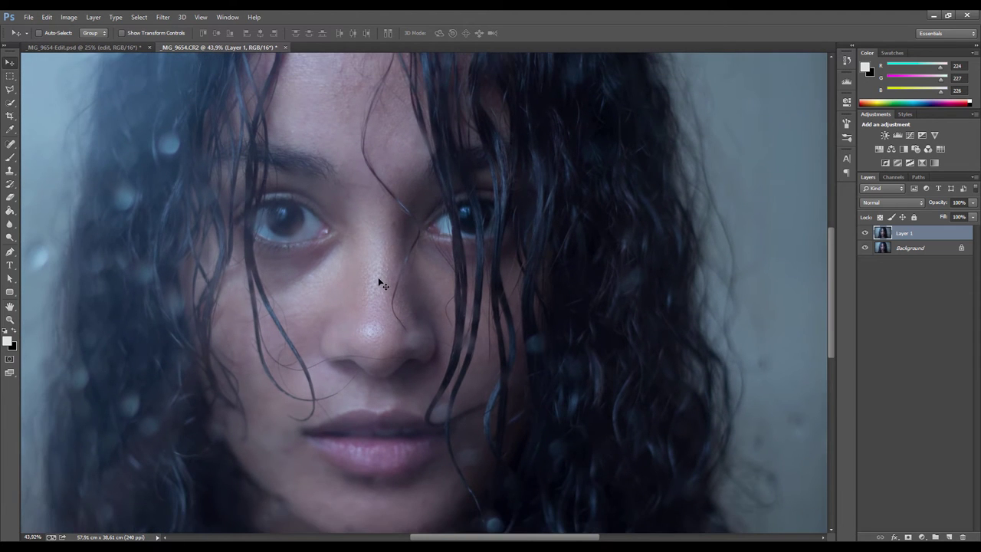
{"action": "scroll", "coordinate": [380, 283], "scroll_direction": "down", "scroll_amount": 1}
{"action": "scroll", "coordinate": [376, 274], "scroll_direction": "down", "scroll_amount": 1}
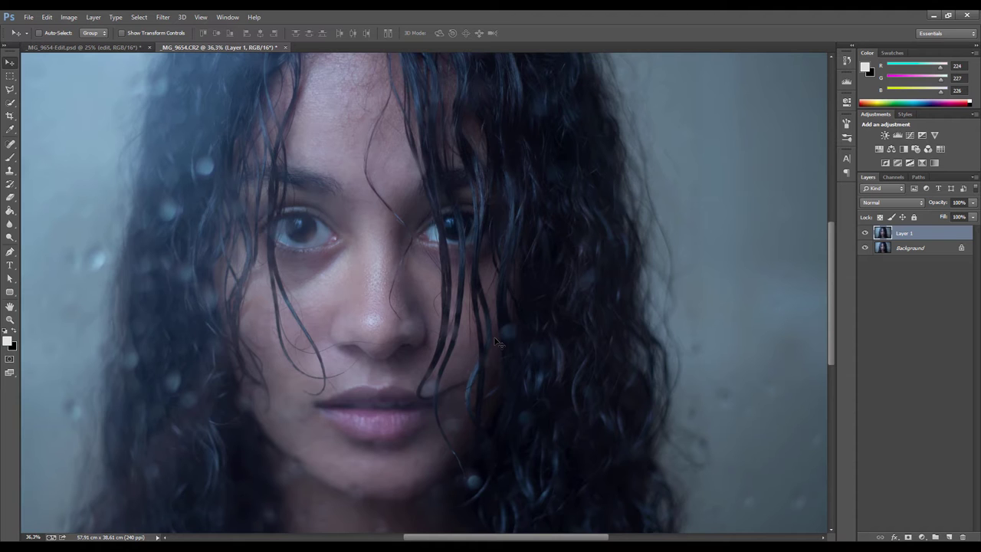
{"action": "scroll", "coordinate": [497, 343], "scroll_direction": "down", "scroll_amount": 2}
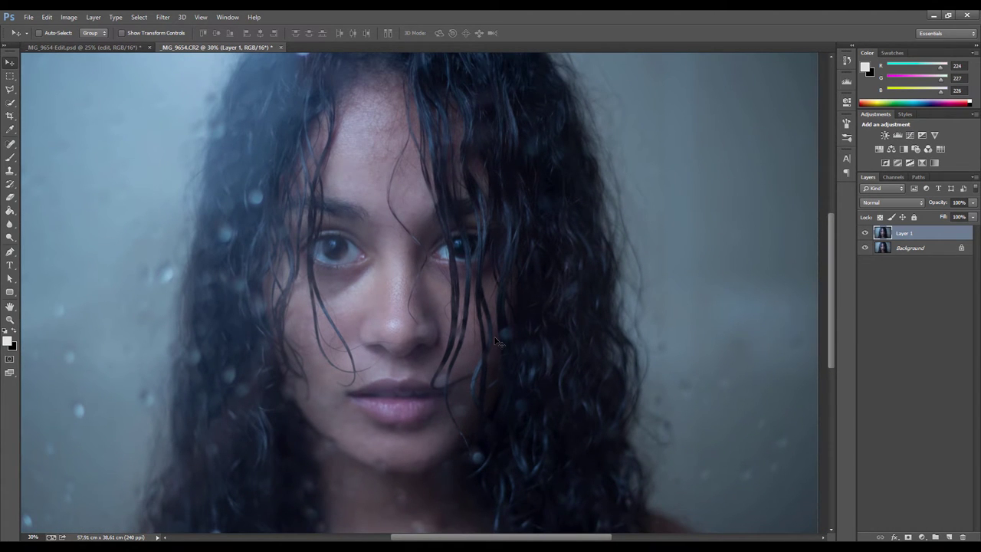
{"action": "scroll", "coordinate": [496, 342], "scroll_direction": "down", "scroll_amount": 1}
{"action": "scroll", "coordinate": [499, 340], "scroll_direction": "down", "scroll_amount": 1}
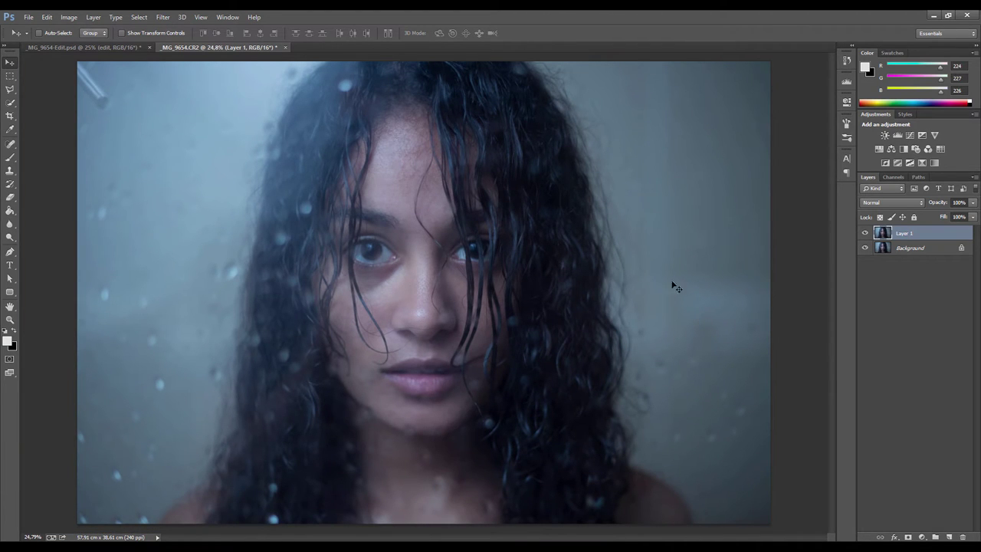
Duplicate the retouched Layer 1 and add a white layer mask to the copy.
{"action": "key", "text": "ctrl+j"}
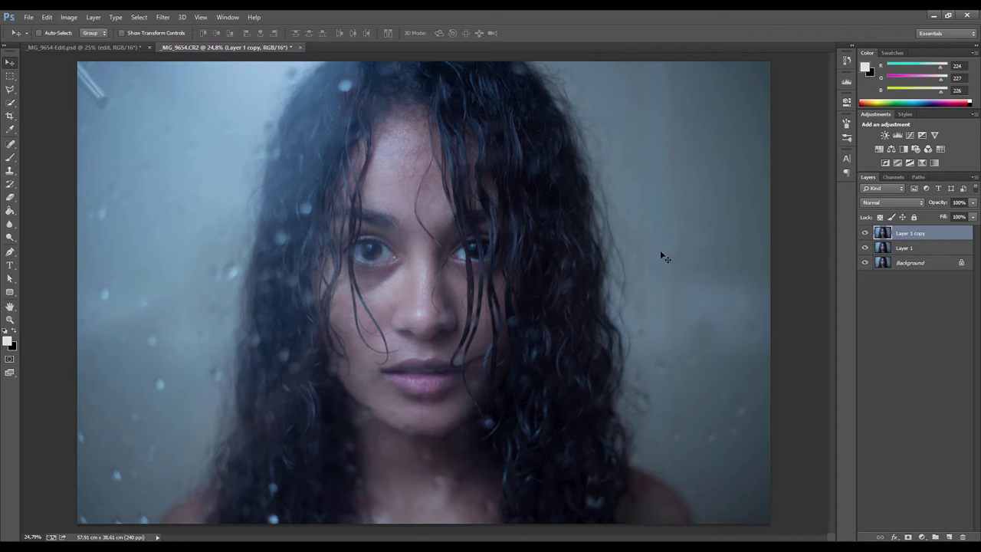
{"action": "scroll", "coordinate": [460, 276], "scroll_direction": "up", "scroll_amount": 2}
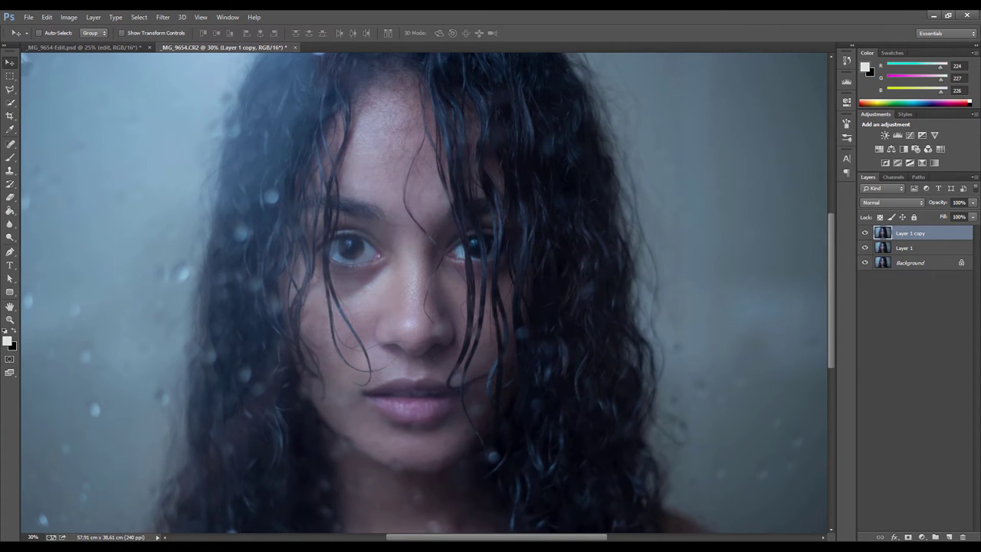
{"action": "scroll", "coordinate": [476, 332], "scroll_direction": "down", "scroll_amount": 1}
{"action": "scroll", "coordinate": [471, 341], "scroll_direction": "down", "scroll_amount": 1}
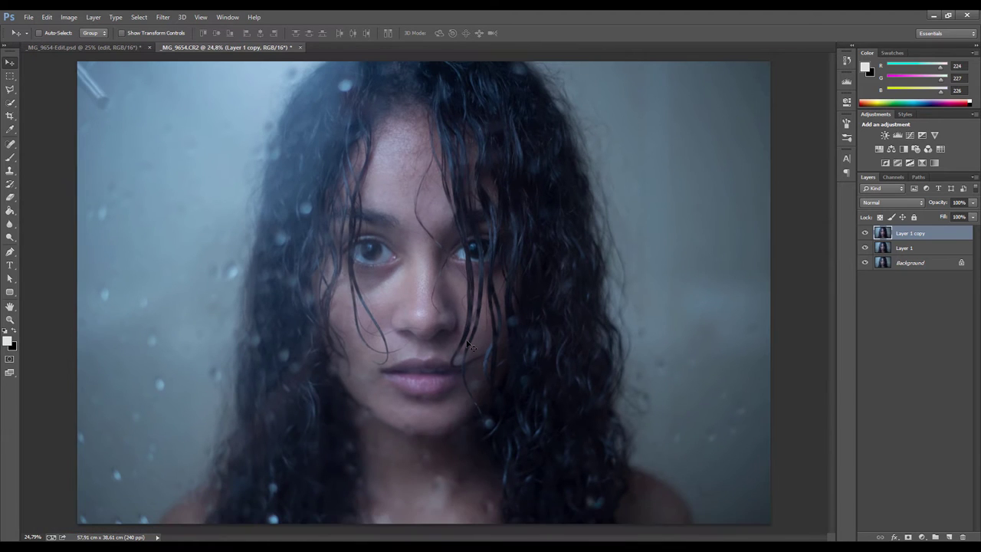
{"action": "left_click", "coordinate": [908, 536]}
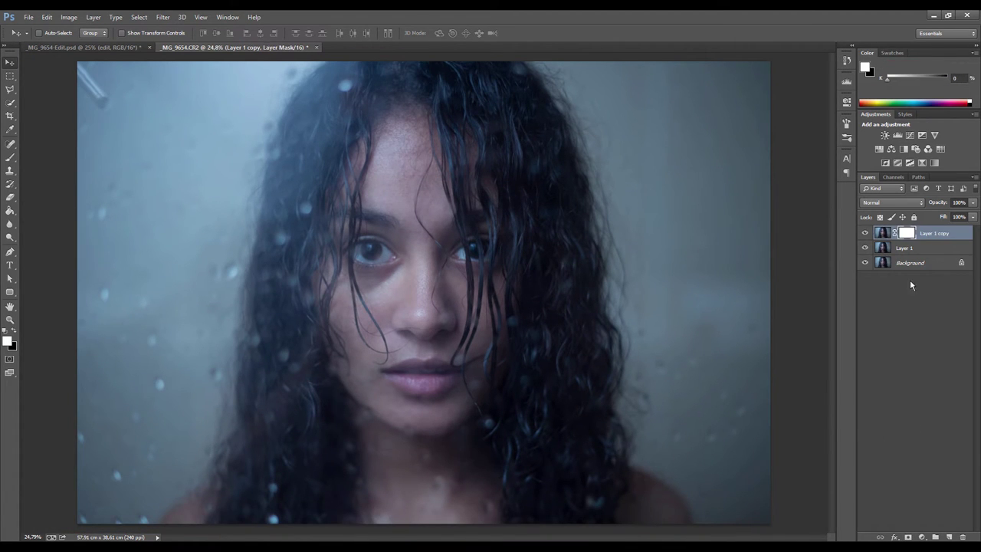
Start Color Range on the Layer 1 copy mask and sample the skin on the forehead, between the brows and on the nose bridge.
{"action": "double_click", "coordinate": [905, 234]}
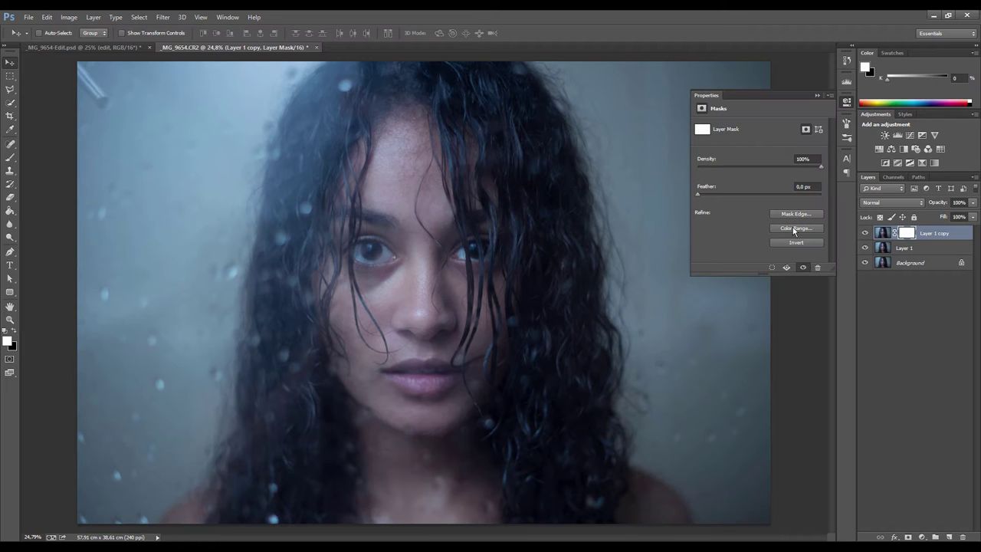
{"action": "left_click", "coordinate": [795, 229]}
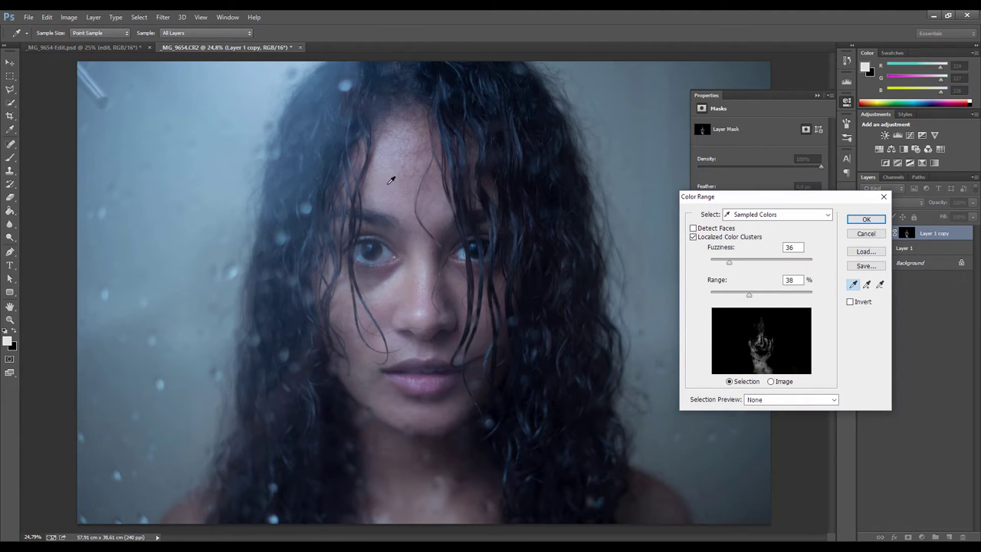
{"action": "left_click", "coordinate": [390, 182]}
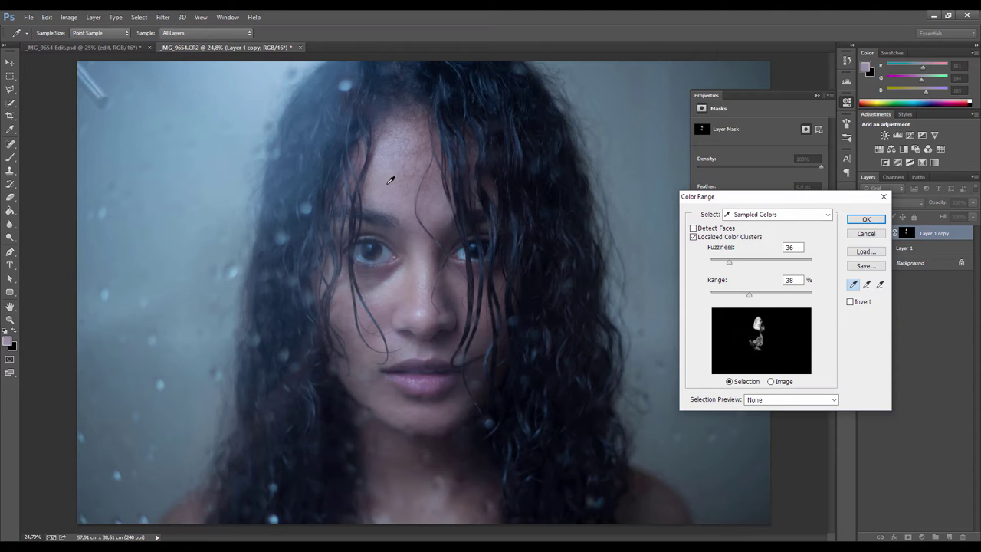
{"action": "left_click", "coordinate": [411, 229]}
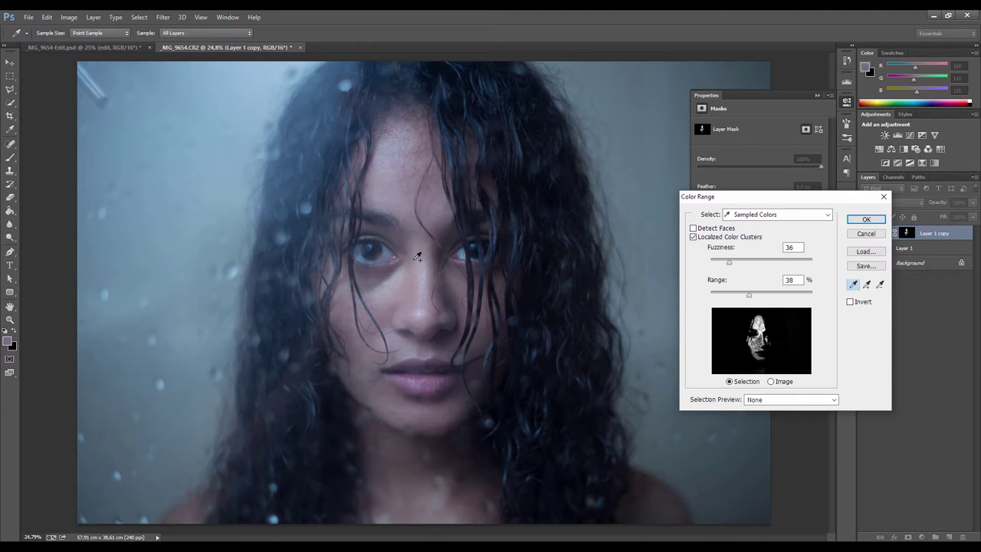
{"action": "left_click", "coordinate": [418, 256]}
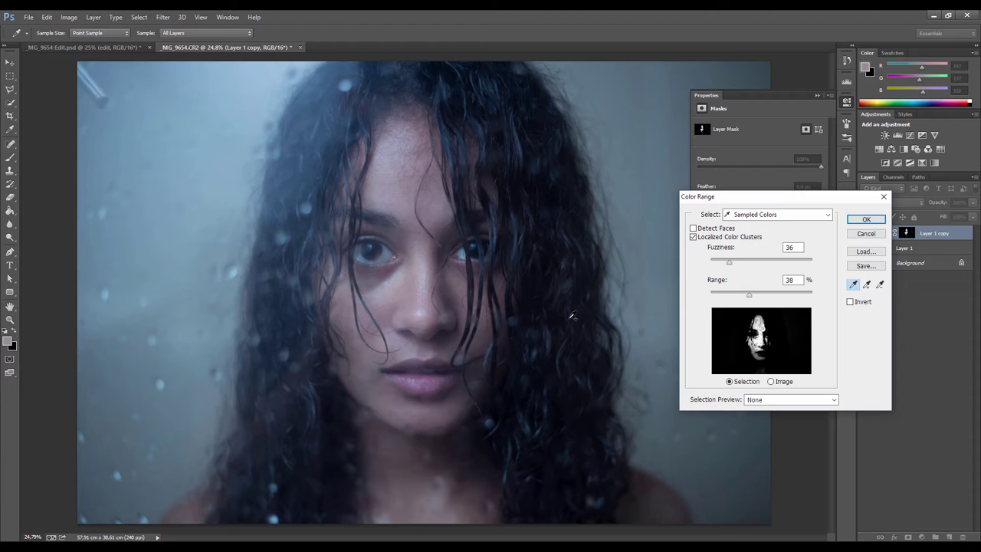
Extend the Color Range selection with more skin samples from the cheek, forehead, nose and the area above the lips.
{"action": "left_click", "coordinate": [756, 334]}
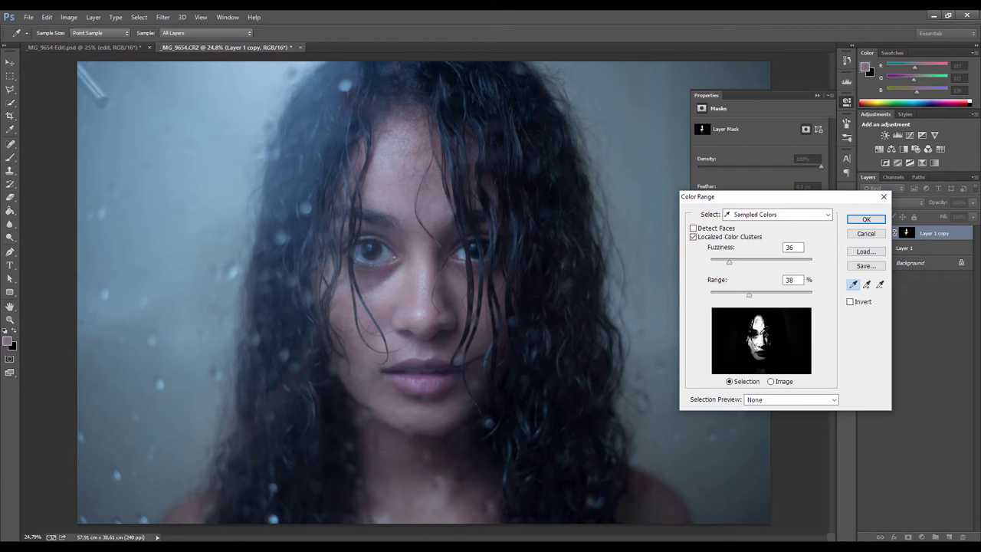
{"action": "left_click", "coordinate": [765, 337]}
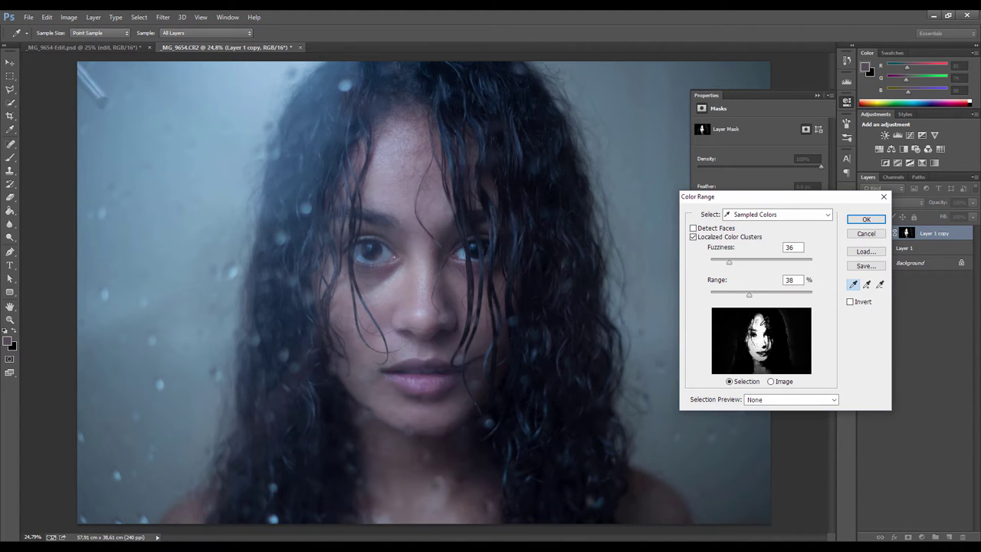
{"action": "left_click", "coordinate": [763, 318]}
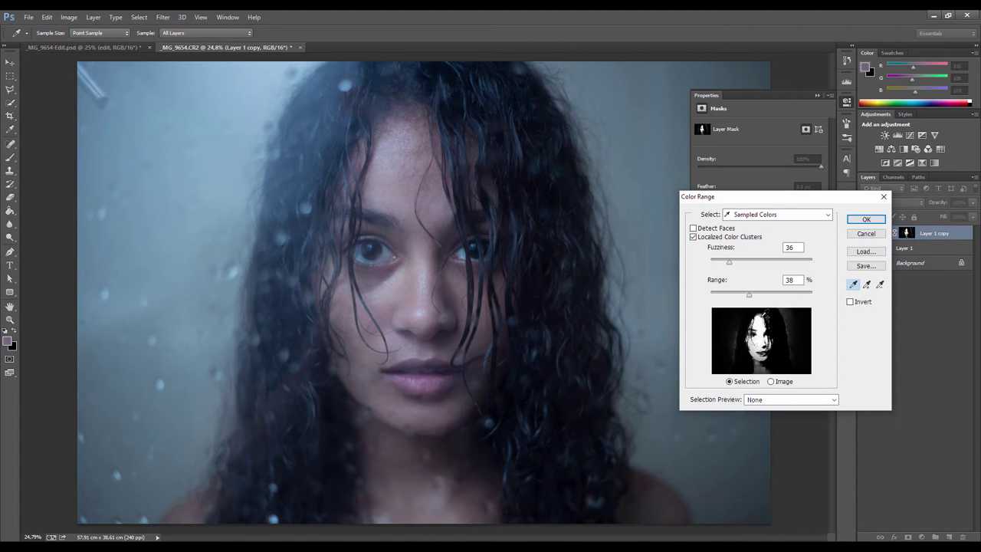
{"action": "left_click", "coordinate": [765, 312]}
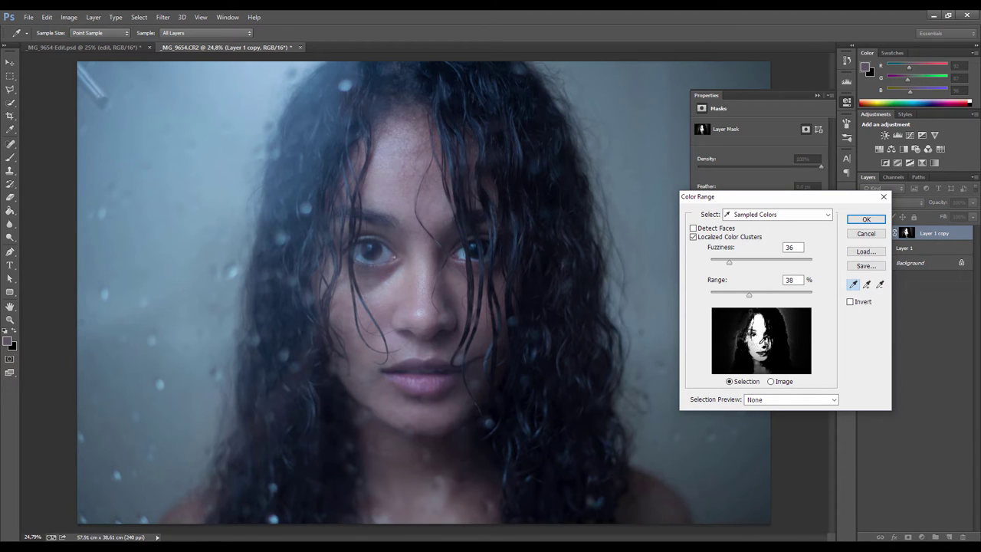
{"action": "left_click", "coordinate": [418, 281]}
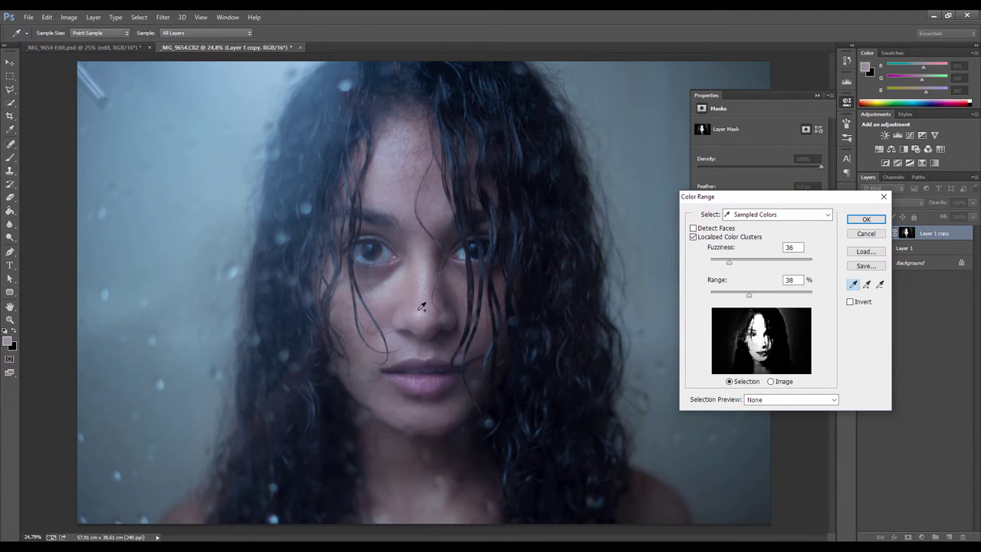
{"action": "left_click", "coordinate": [433, 336]}
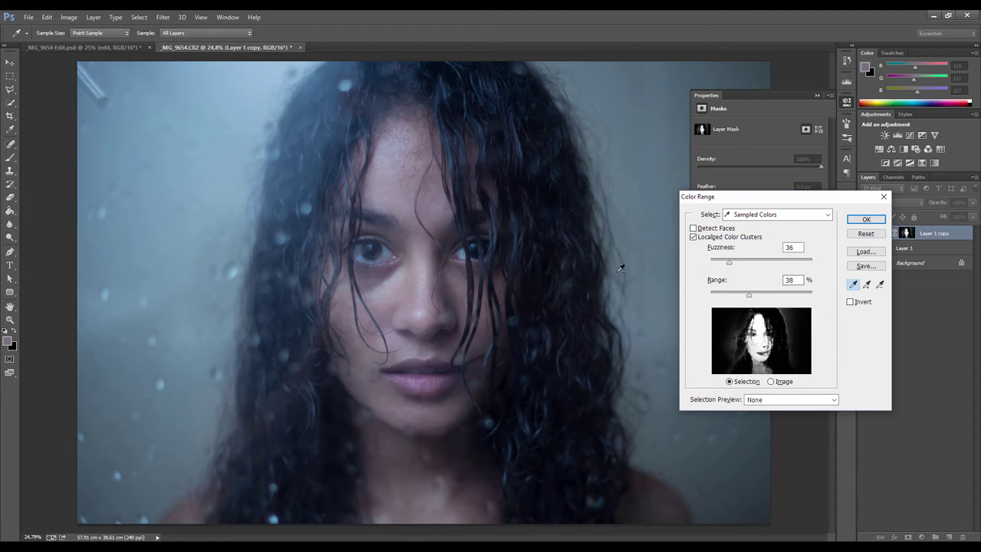
Exclude the blue-grey background beside the hair from the Color Range selection and add the skin of the neck, chin and nose.
{"action": "left_click", "coordinate": [638, 216]}
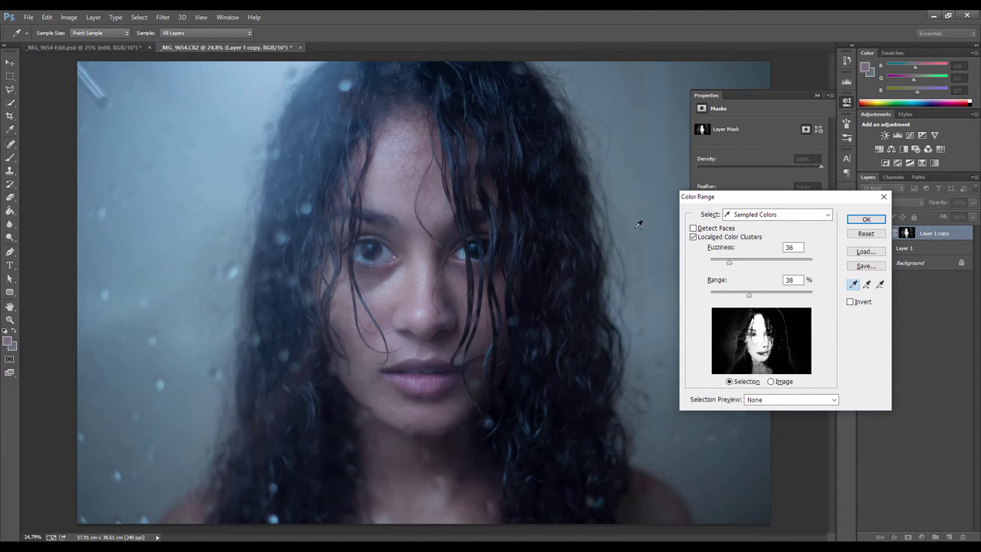
{"action": "left_click", "coordinate": [736, 341]}
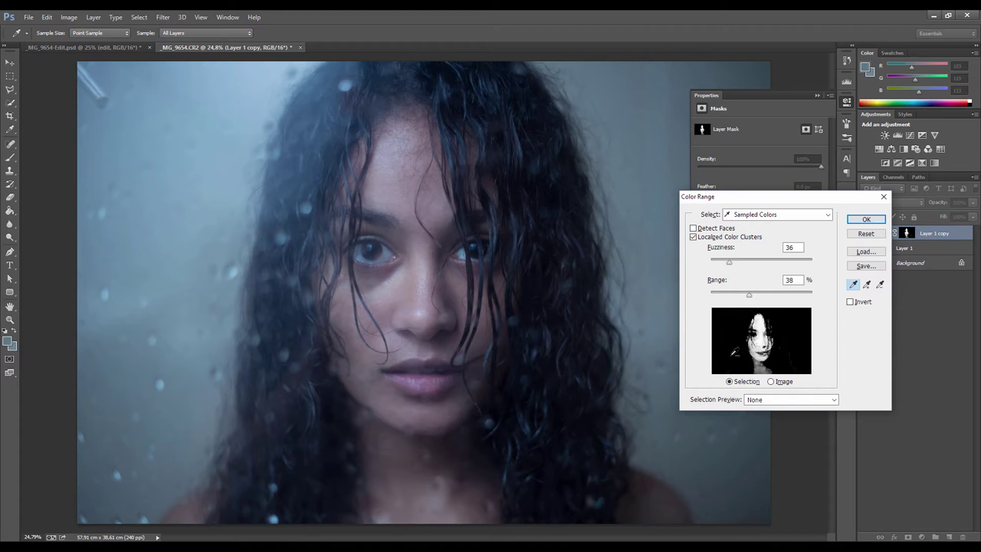
{"action": "left_click", "coordinate": [411, 461]}
{"action": "left_click", "coordinate": [439, 412]}
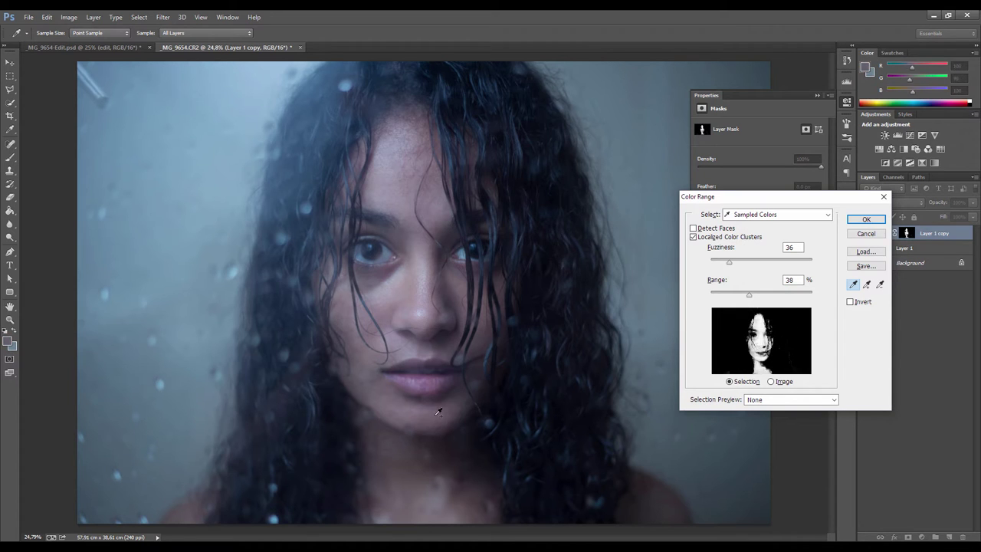
{"action": "left_click", "coordinate": [423, 305]}
{"action": "left_click", "coordinate": [405, 297]}
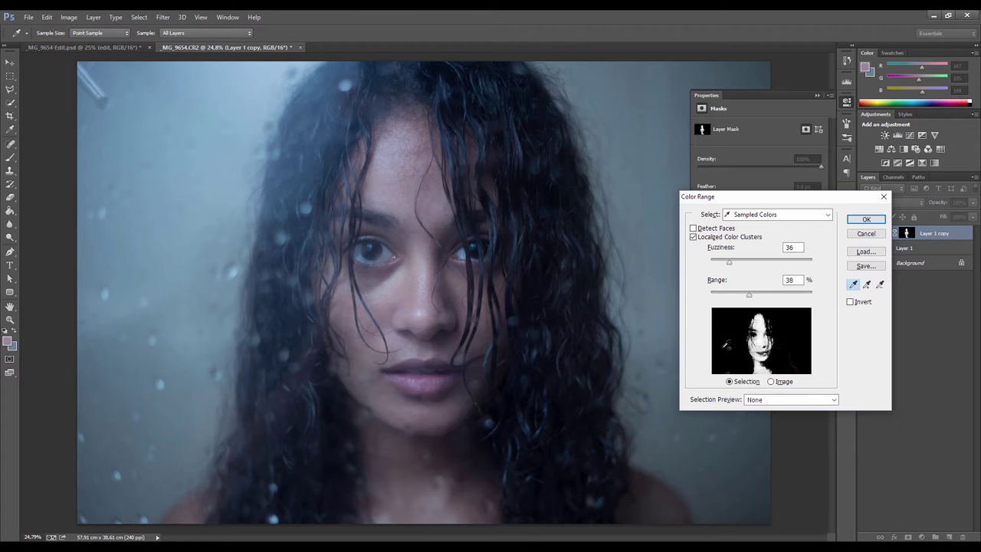
Add skin samples along the shaded side of the face, from the cheek up to the forehead, to the Color Range selection.
{"action": "left_click", "coordinate": [766, 336]}
{"action": "left_click", "coordinate": [767, 337]}
{"action": "left_click", "coordinate": [766, 344]}
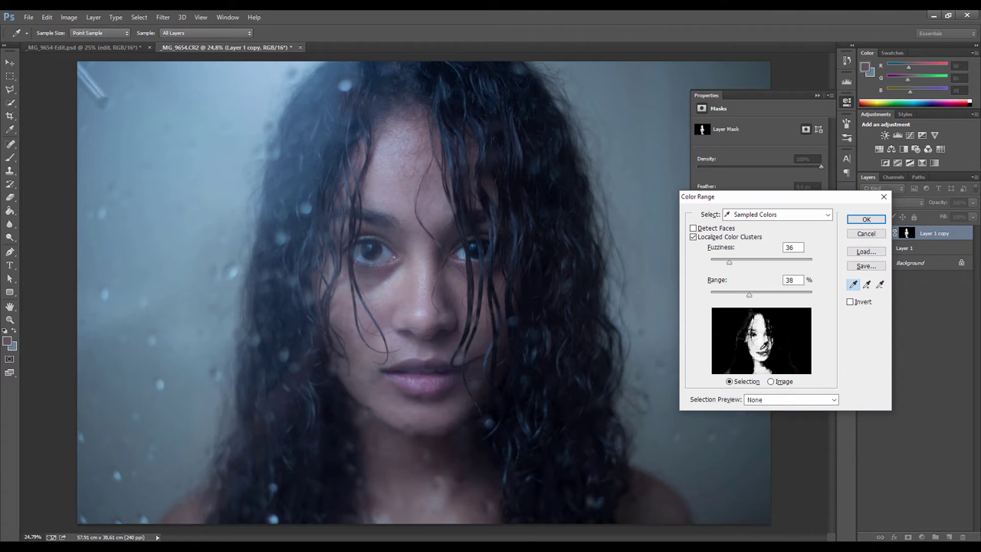
{"action": "left_click", "coordinate": [766, 337]}
{"action": "left_click", "coordinate": [766, 328]}
{"action": "left_click", "coordinate": [765, 320]}
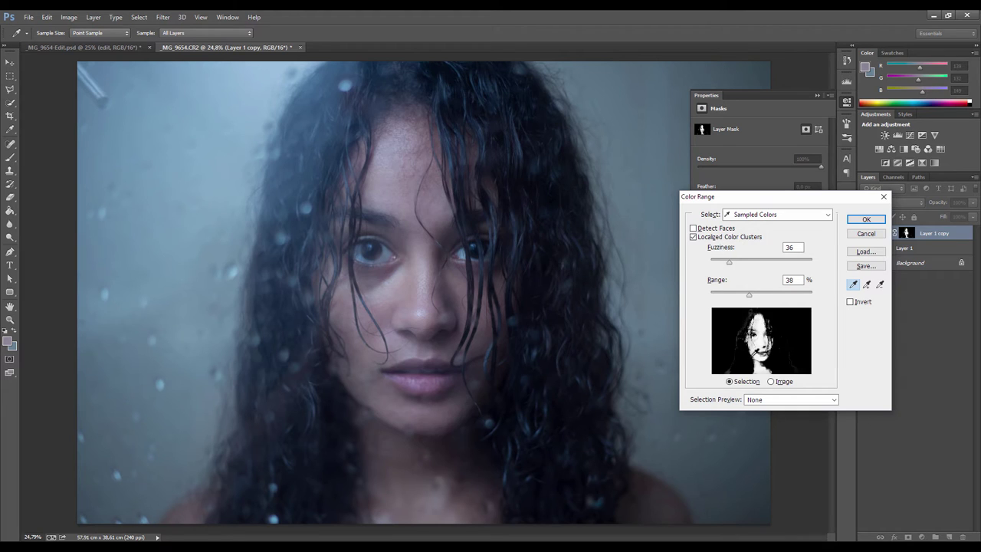
Subtract the hair tones beside the face, set Fuzziness to 48, and apply the Color Range selection to the mask.
{"action": "left_click", "coordinate": [736, 365], "text": "alt"}
{"action": "left_click", "coordinate": [761, 363]}
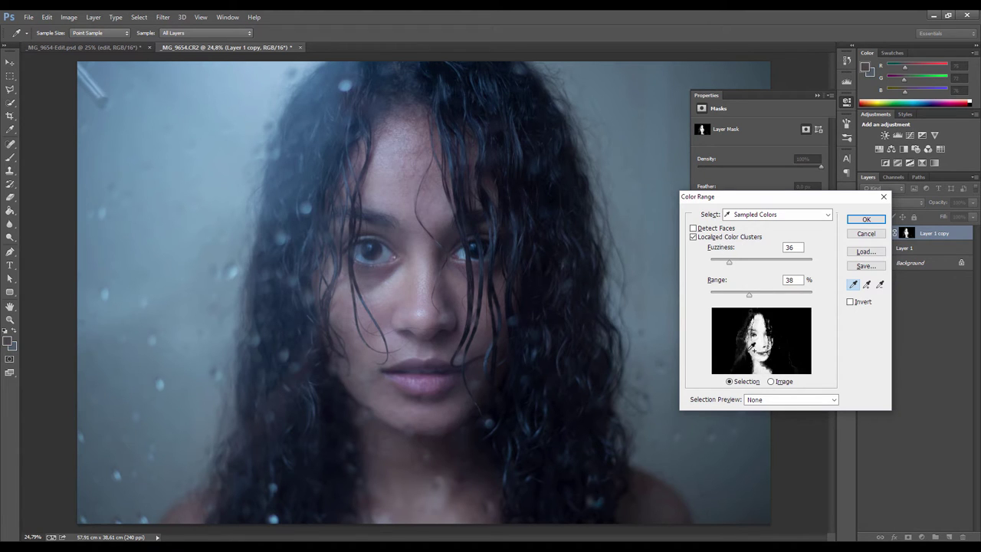
{"action": "left_click", "coordinate": [751, 346], "text": "alt"}
{"action": "left_click_drag", "start_coordinate": [729, 262], "coordinate": [736, 273]}
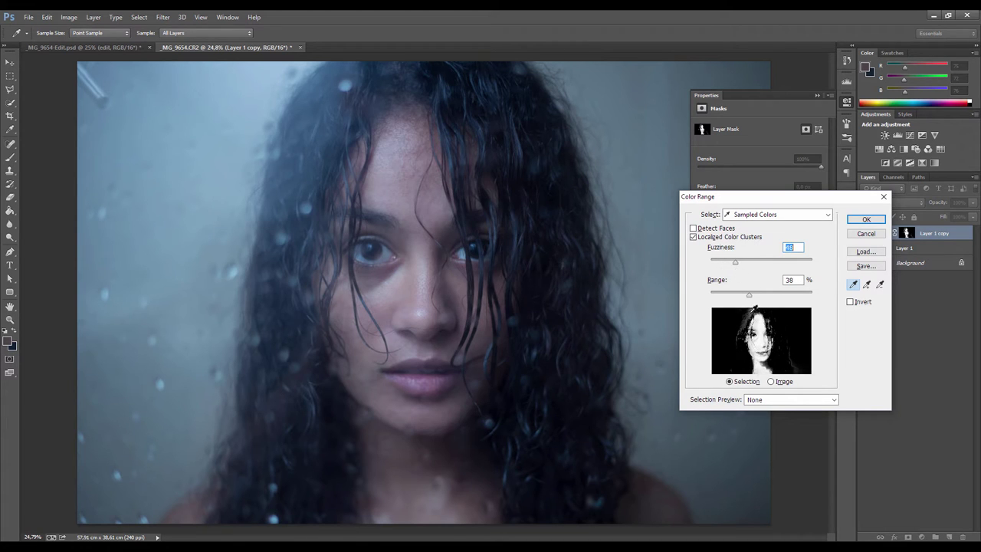
{"action": "left_click", "coordinate": [779, 357], "text": "alt"}
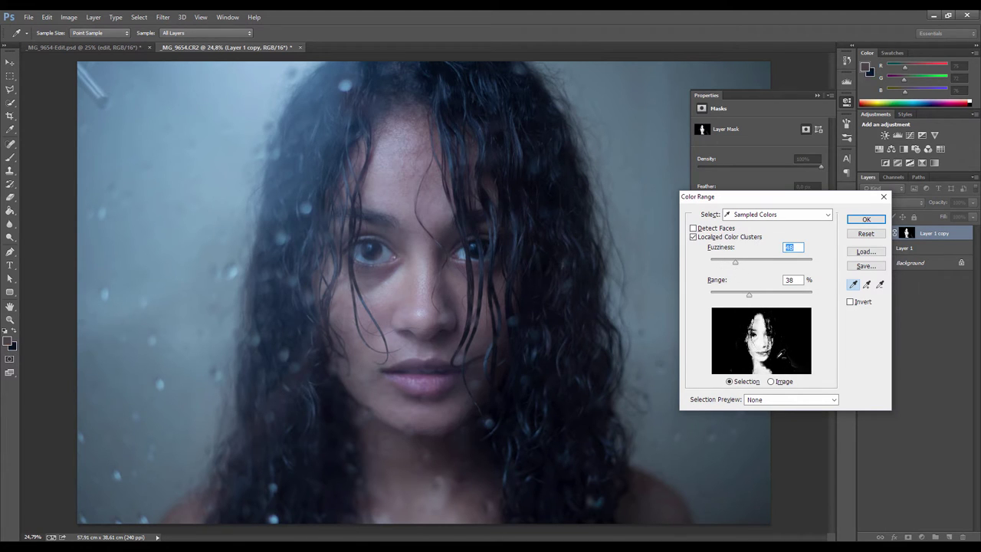
{"action": "left_click", "coordinate": [867, 219]}
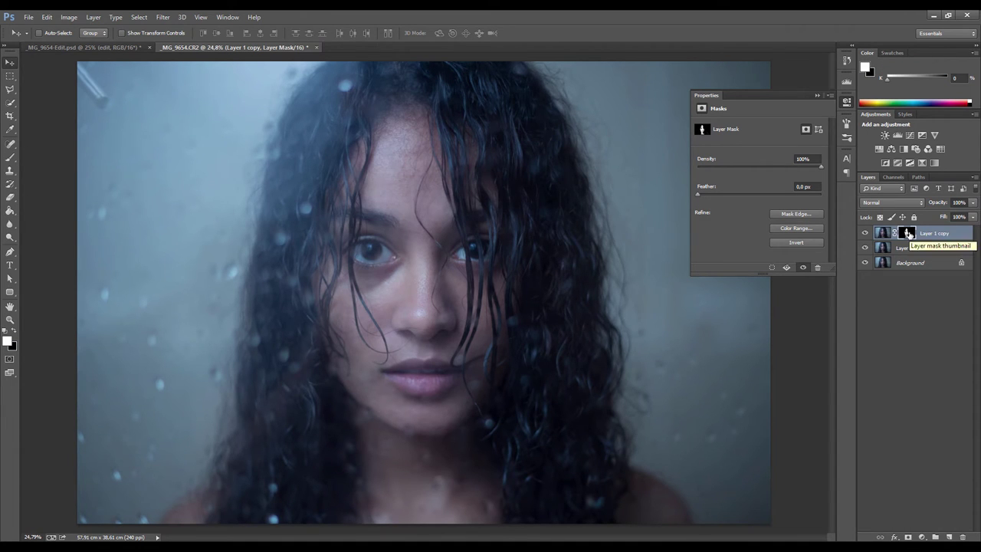
Show the Layer 1 copy mask on the canvas and apply Levels with a black input of 52 and a white input of 201.
{"action": "left_click", "coordinate": [908, 233], "text": "alt"}
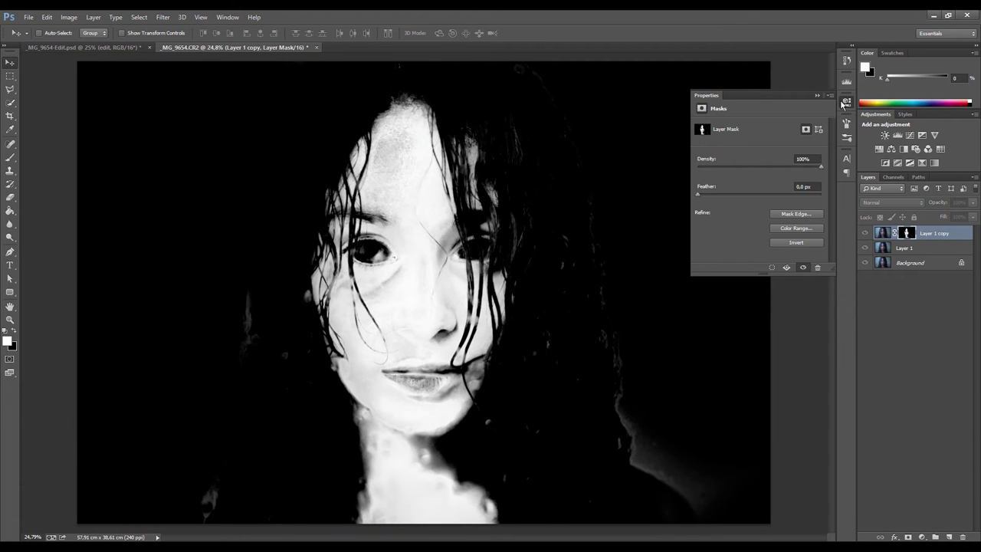
{"action": "left_click", "coordinate": [845, 103]}
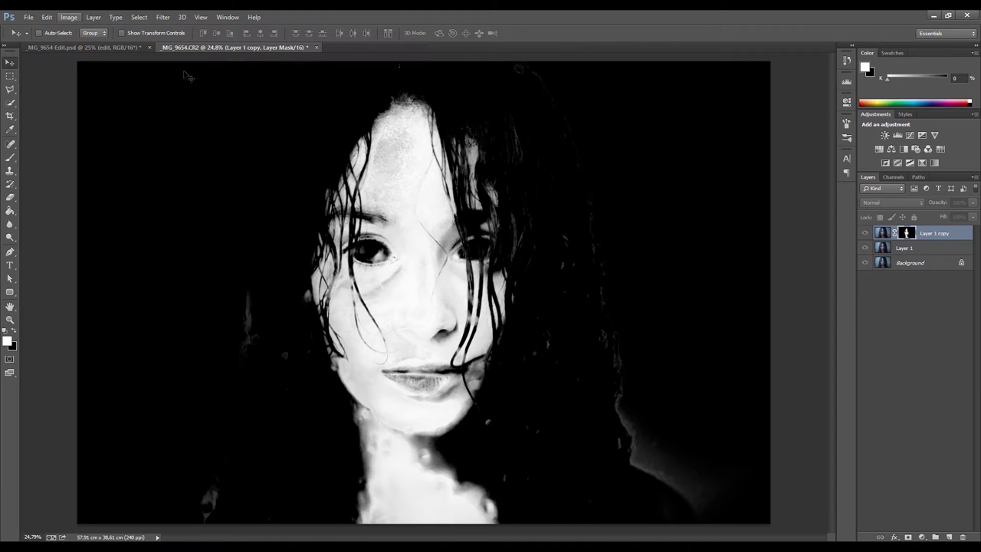
{"action": "left_click", "coordinate": [69, 17]}
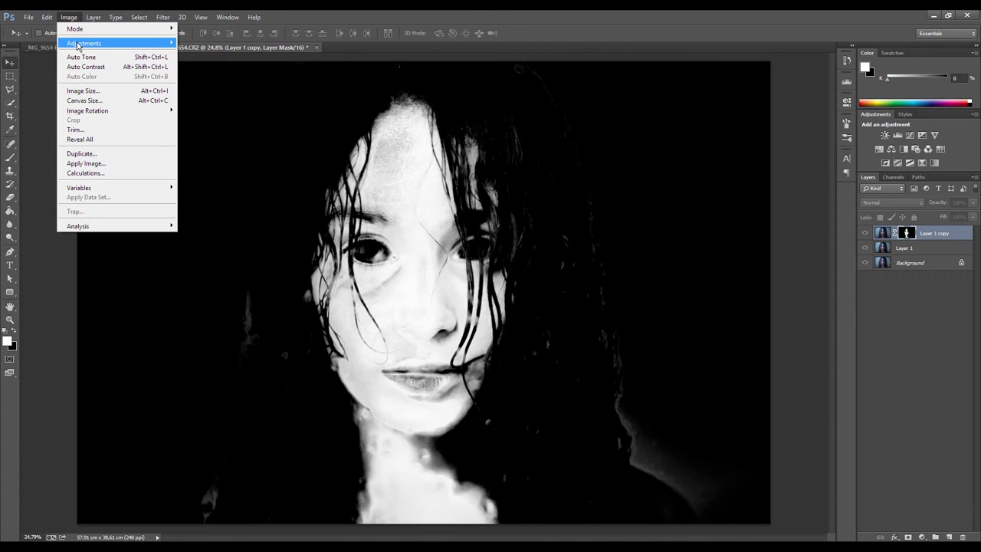
{"action": "mouse_move", "coordinate": [79, 44]}
{"action": "left_click", "coordinate": [203, 57]}
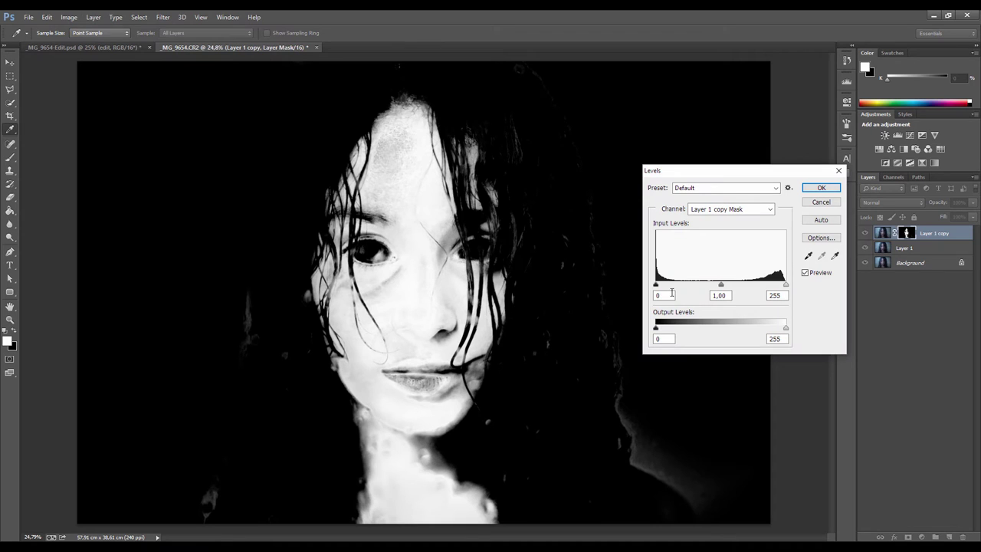
{"action": "left_click", "coordinate": [672, 295]}
{"action": "type", "text": "52"}
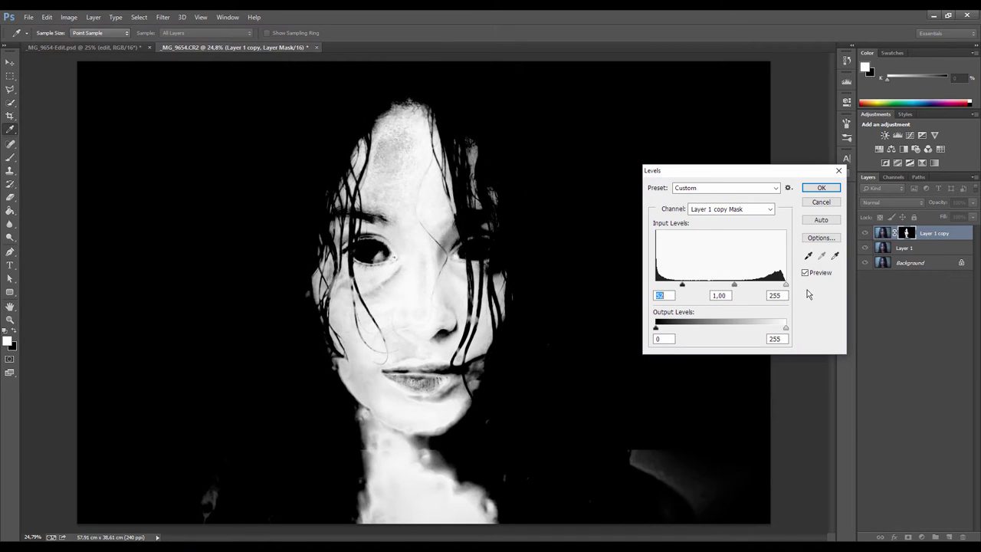
{"action": "left_click_drag", "start_coordinate": [786, 285], "coordinate": [758, 285]}
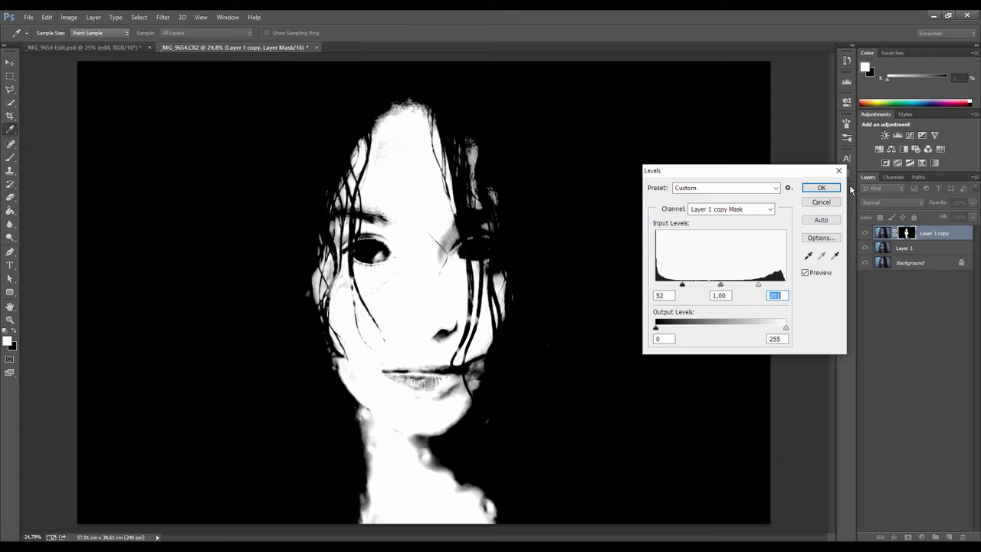
{"action": "left_click", "coordinate": [823, 189]}
{"action": "key", "text": "v"}
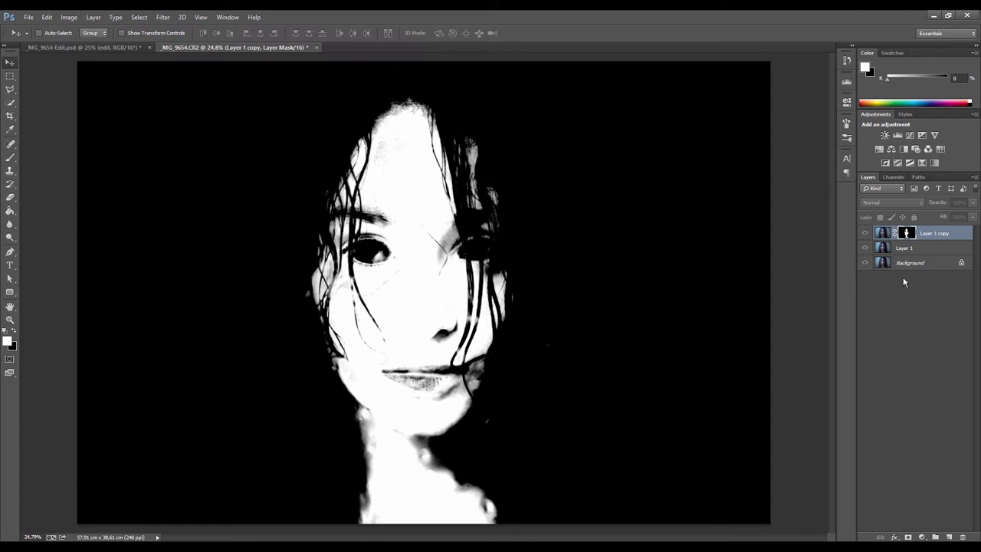
Paint white with a size 250 brush at 70% opacity over the grey patches on the mask's nose bridge and neck.
{"action": "key", "text": "b"}
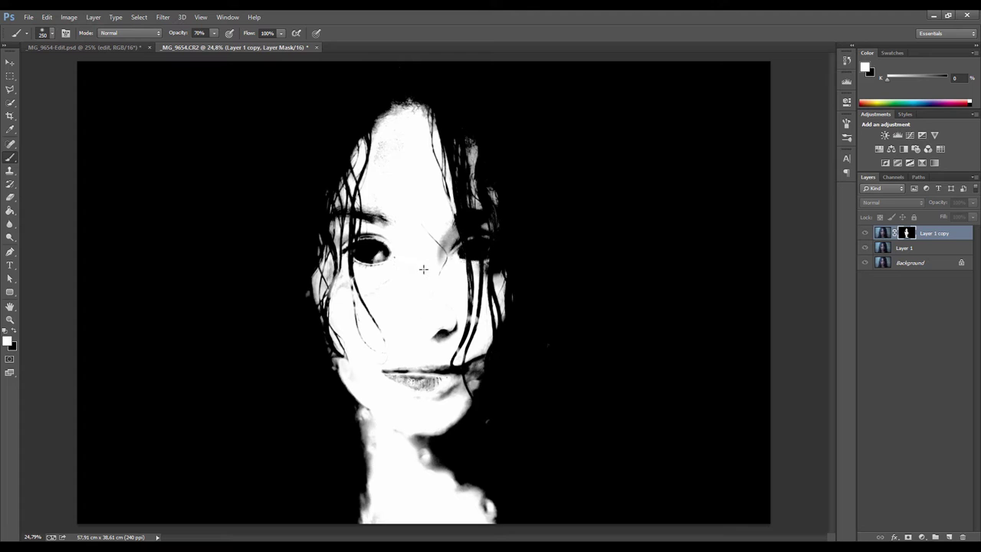
{"action": "left_click_drag", "start_coordinate": [431, 227], "coordinate": [459, 253]}
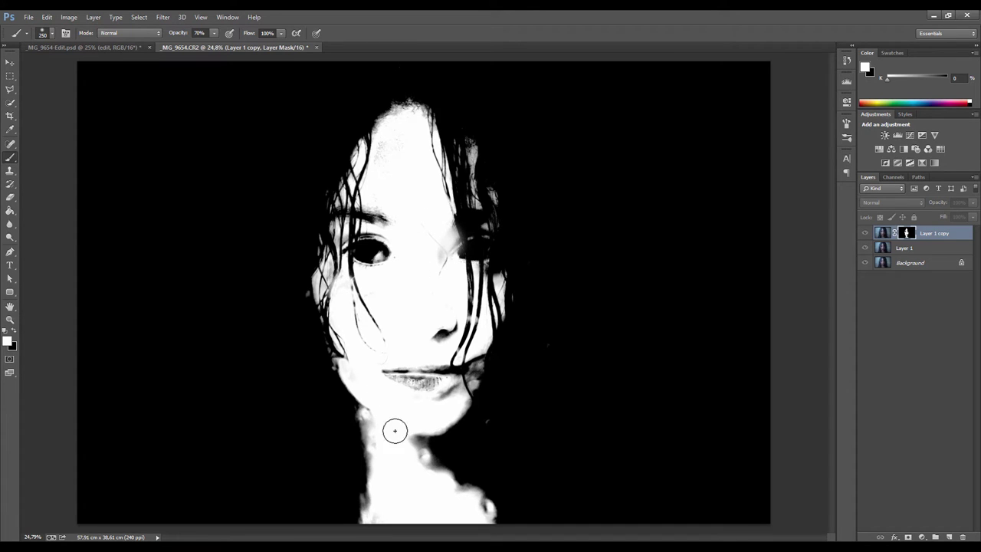
{"action": "left_click_drag", "start_coordinate": [390, 462], "coordinate": [376, 406]}
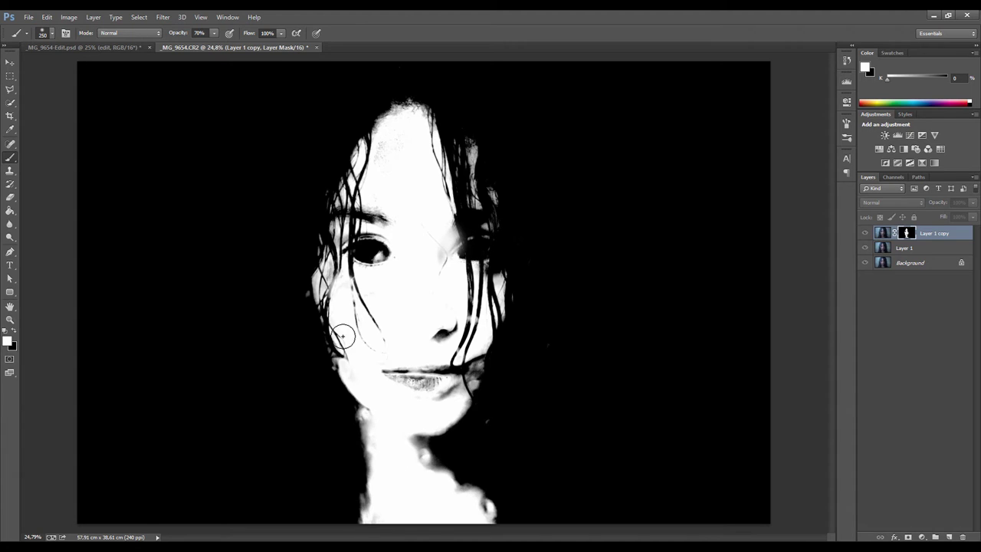
Paint black on the mask over the eye that is clear of hair and, with a smaller brush, over the lips.
{"action": "left_click", "coordinate": [13, 330]}
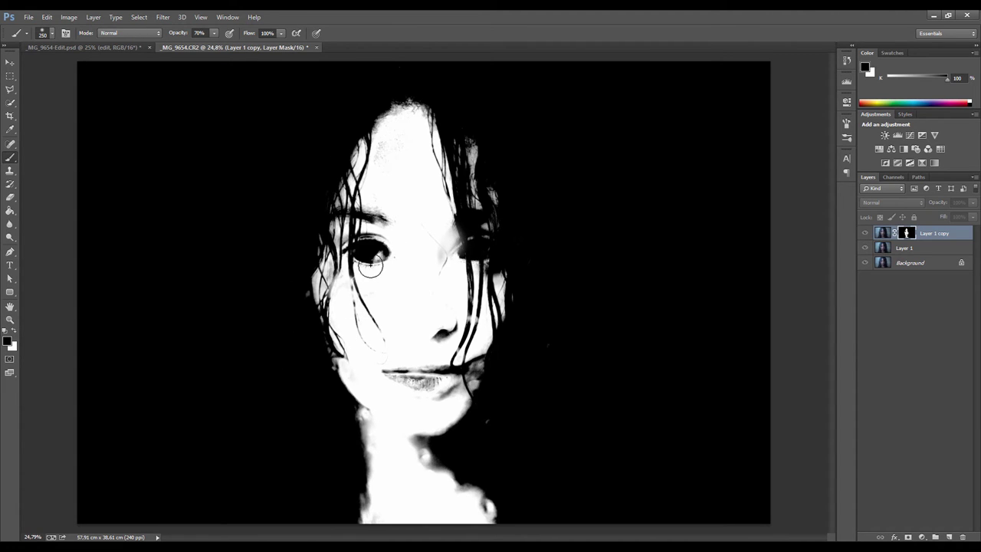
{"action": "left_click_drag", "start_coordinate": [371, 262], "coordinate": [373, 246]}
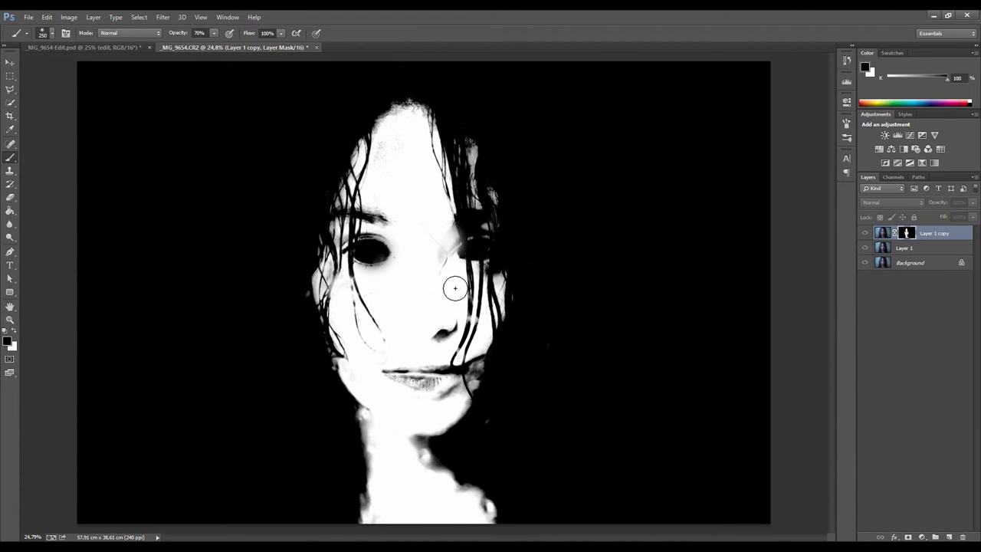
{"action": "key", "text": "bracketleft"}
{"action": "key", "text": "bracketleft"}
{"action": "key", "text": "bracketleft"}
{"action": "key", "text": "bracketleft"}
{"action": "key", "text": "bracketleft"}
{"action": "mouse_move", "coordinate": [393, 371]}
{"action": "left_mouse_down"}
{"action": "mouse_move", "coordinate": [455, 379]}
{"action": "mouse_move", "coordinate": [399, 371]}
{"action": "mouse_move", "coordinate": [452, 376]}
{"action": "mouse_move", "coordinate": [414, 374]}
{"action": "mouse_move", "coordinate": [488, 364]}
{"action": "mouse_move", "coordinate": [402, 382]}
{"action": "mouse_move", "coordinate": [491, 363]}
{"action": "left_mouse_up"}
Set the brush to 100% opacity and size 150, and switch from the mask view back to the normal image.
{"action": "key", "text": "0"}
{"action": "key", "text": "bracketright"}
{"action": "key", "text": "bracketright"}
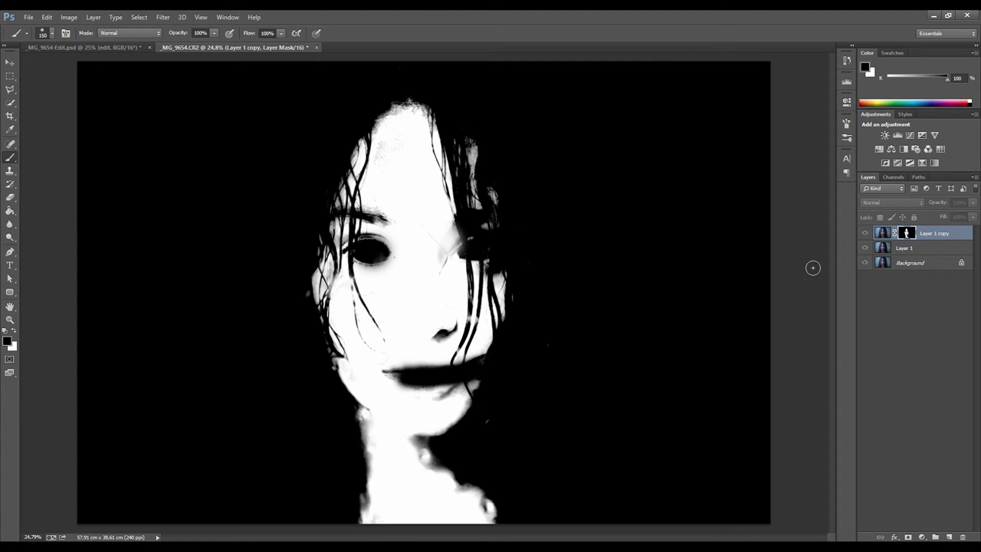
{"action": "left_click", "coordinate": [903, 233], "text": "alt"}
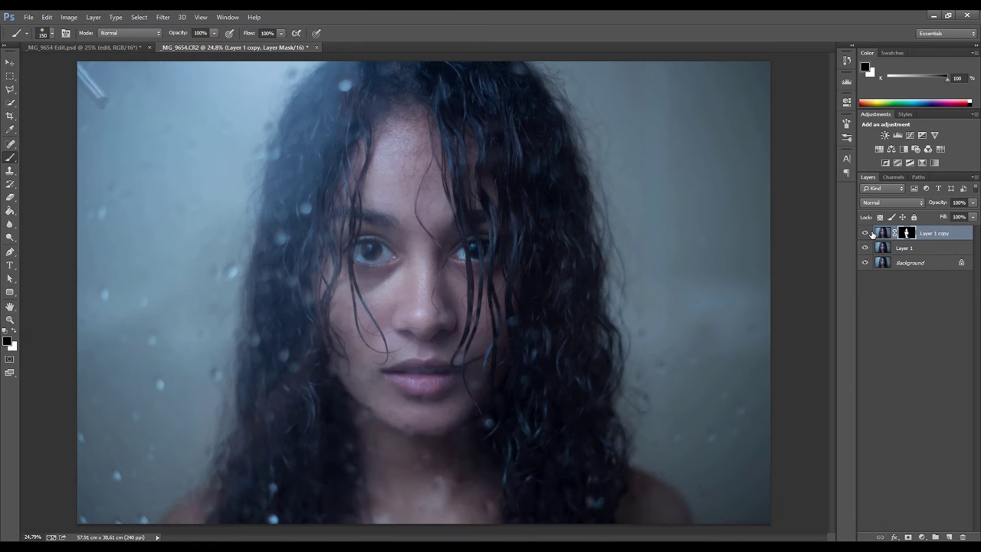
Check the masked skin of Layer 1 copy in isolation, and duplicate that layer twice with both duplicates hidden.
{"action": "left_click", "coordinate": [866, 233], "text": "alt"}
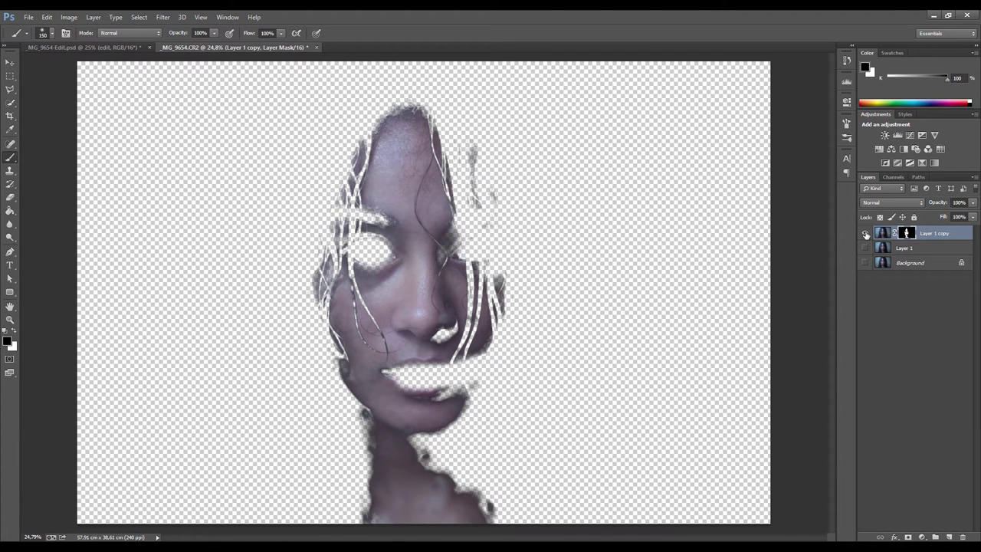
{"action": "left_click", "coordinate": [866, 233], "text": "alt"}
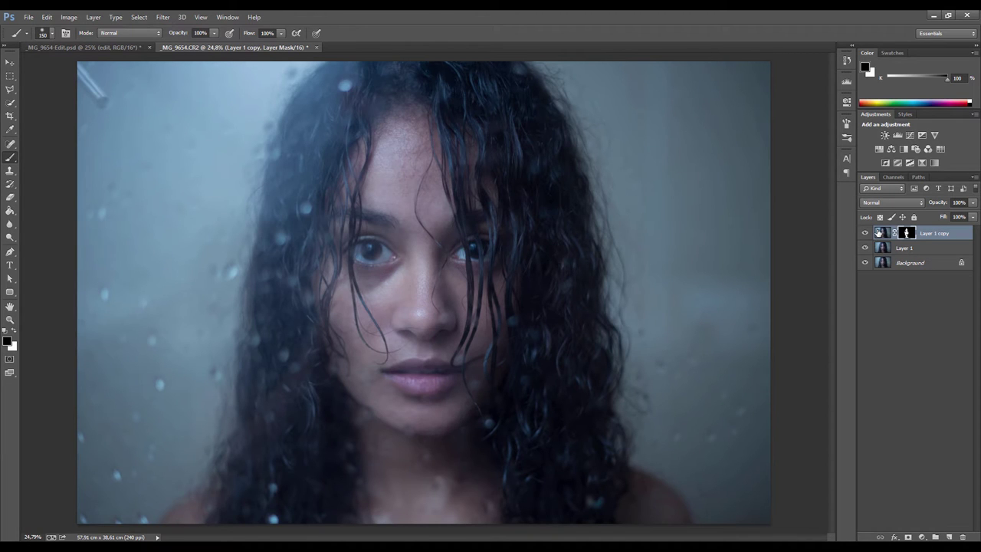
{"action": "left_click", "coordinate": [881, 233]}
{"action": "key", "text": "ctrl+j"}
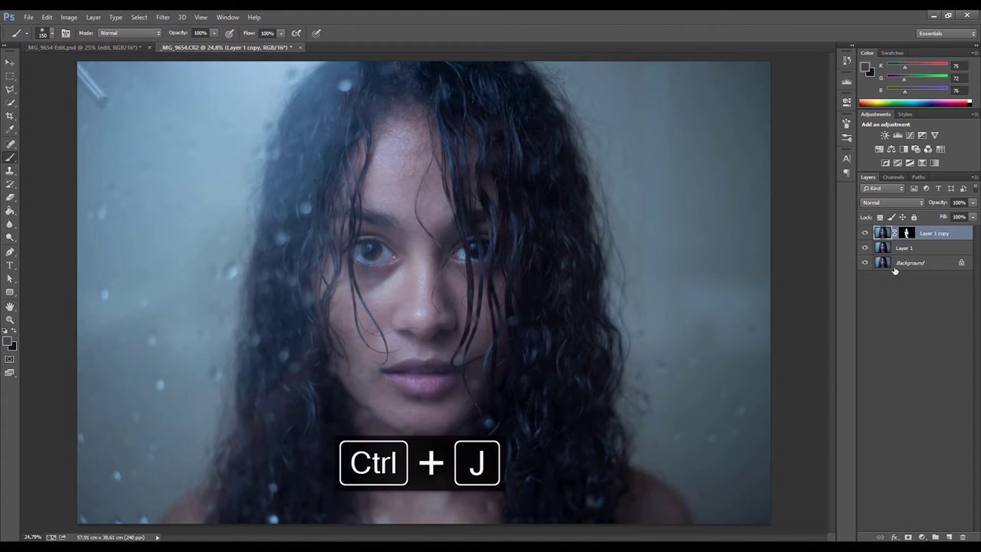
{"action": "key", "text": "ctrl+j"}
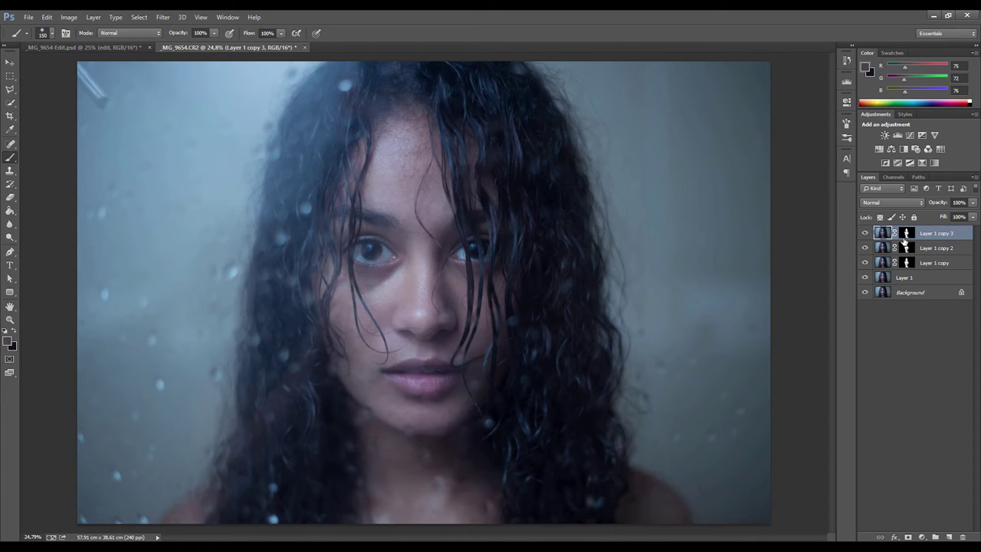
{"action": "left_click_drag", "start_coordinate": [866, 233], "coordinate": [866, 248]}
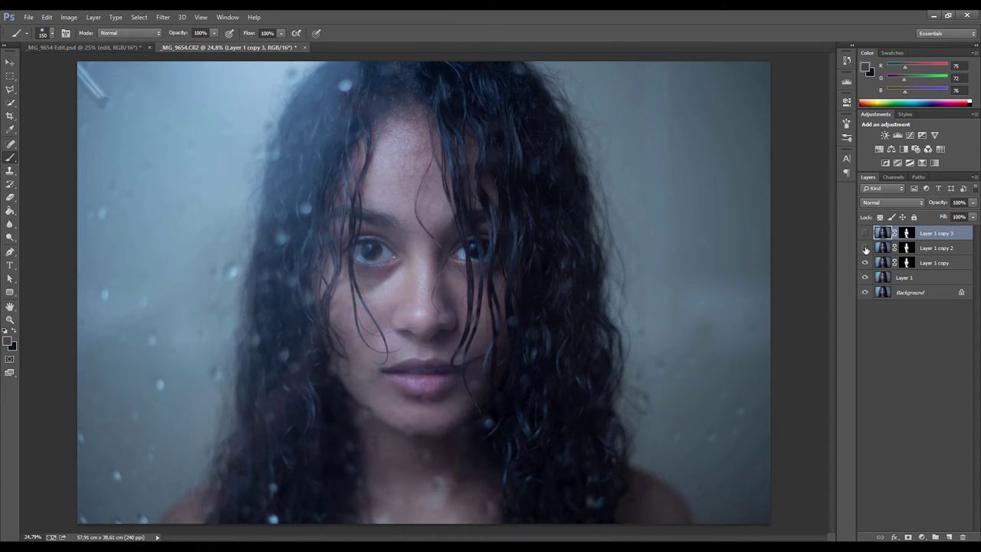
Rename Layer 1 copy as blur, Layer 1 copy 2 as texture 1 and Layer 1 copy 3 as texture 2.
{"action": "left_click", "coordinate": [931, 265]}
{"action": "double_click", "coordinate": [926, 263]}
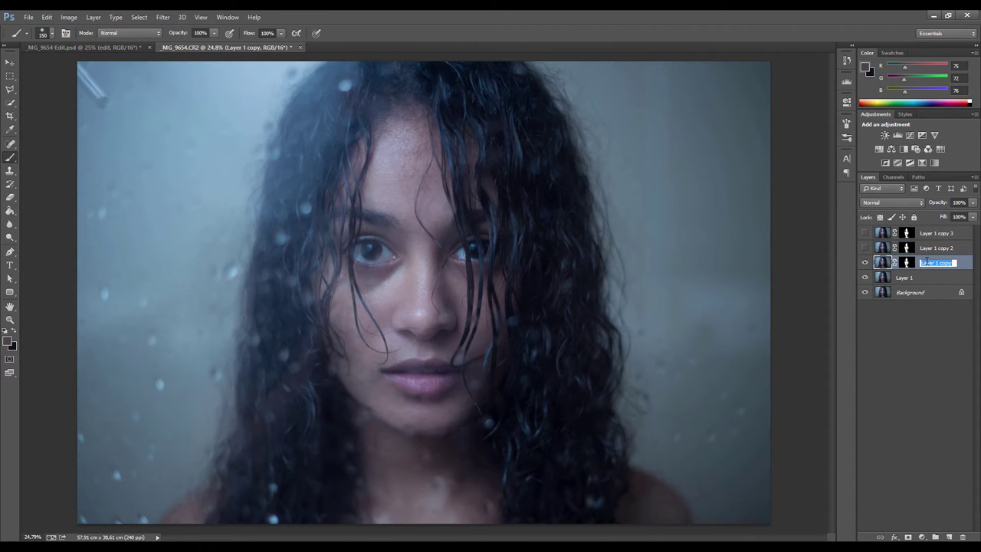
{"action": "type", "text": "Blur"}
{"action": "key", "text": "Return"}
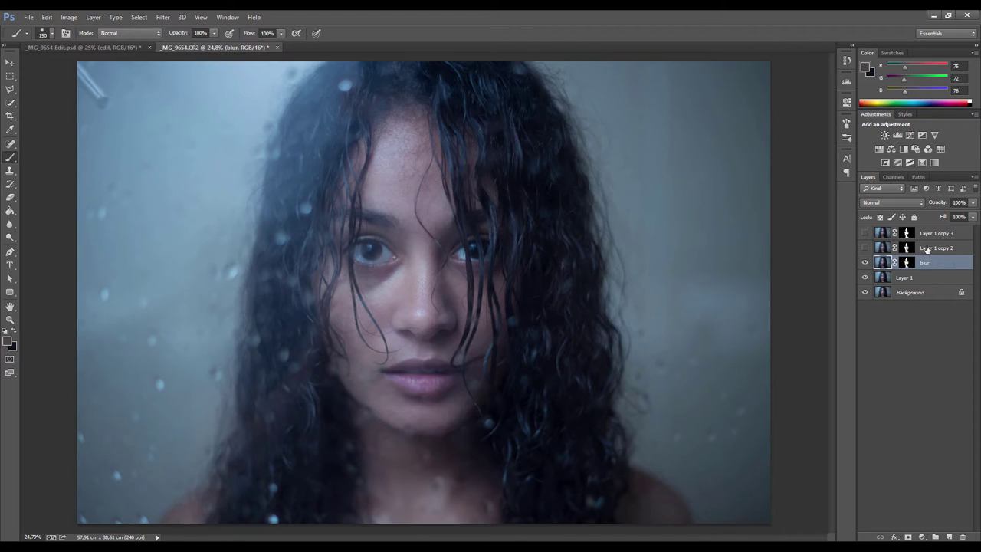
{"action": "double_click", "coordinate": [927, 249]}
{"action": "type", "text": "b"}
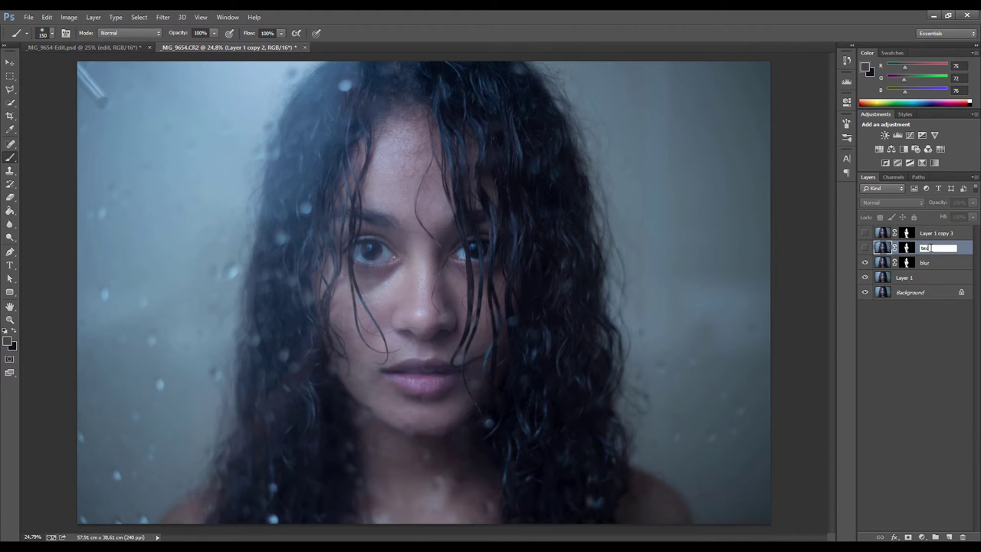
{"action": "type", "text": "exture 1"}
{"action": "left_click", "coordinate": [932, 234]}
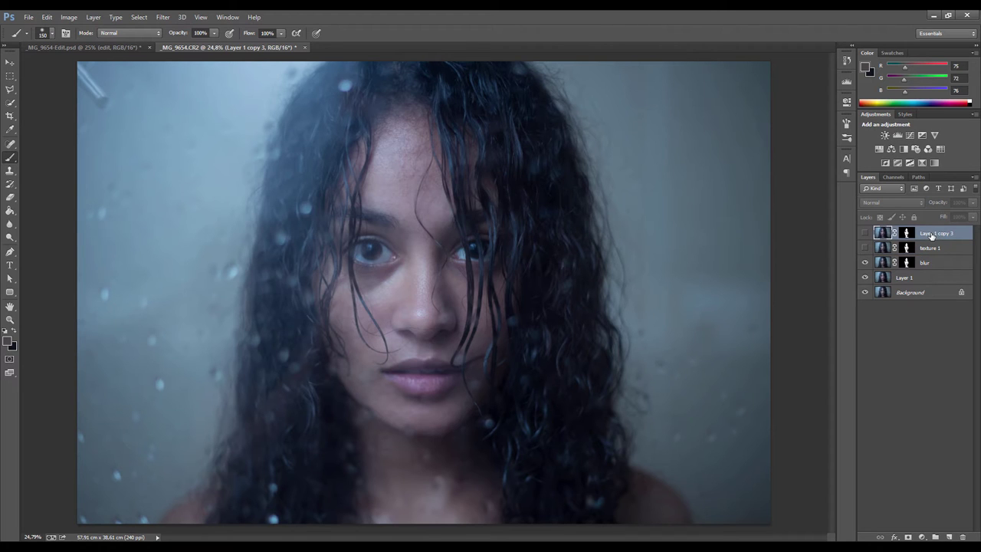
{"action": "double_click", "coordinate": [930, 234]}
{"action": "type", "text": "texture 2"}
{"action": "left_click", "coordinate": [935, 247]}
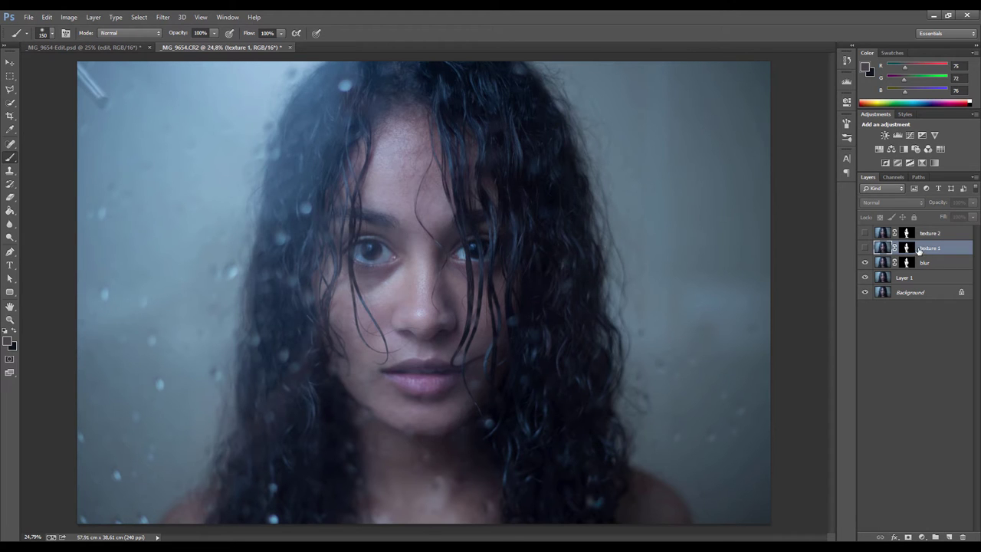
Apply a Gaussian Blur with a radius of about 52 pixels to the blur layer.
{"action": "scroll", "coordinate": [670, 224], "scroll_direction": "down", "scroll_amount": 1}
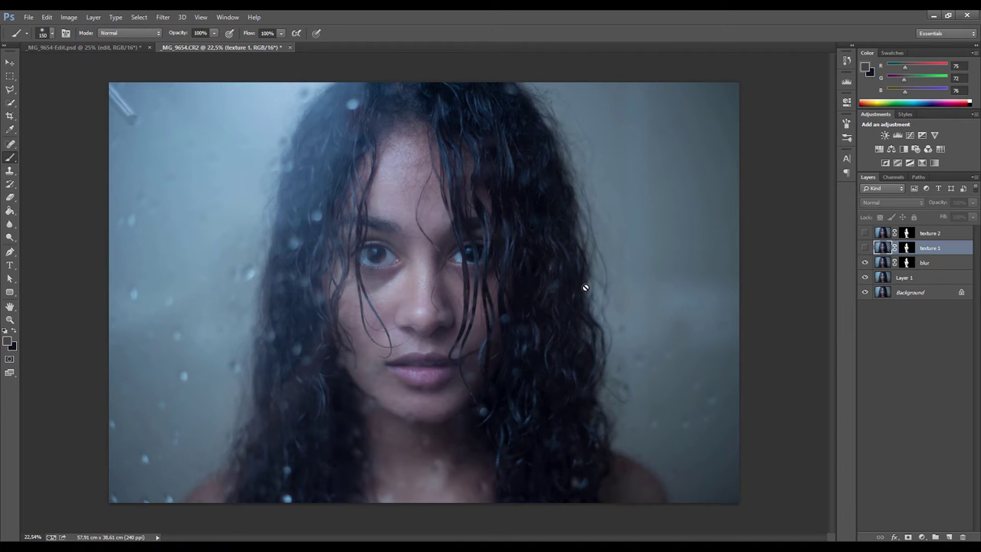
{"action": "scroll", "coordinate": [586, 287], "scroll_direction": "up", "scroll_amount": 2}
{"action": "scroll", "coordinate": [542, 290], "scroll_direction": "down", "scroll_amount": 1}
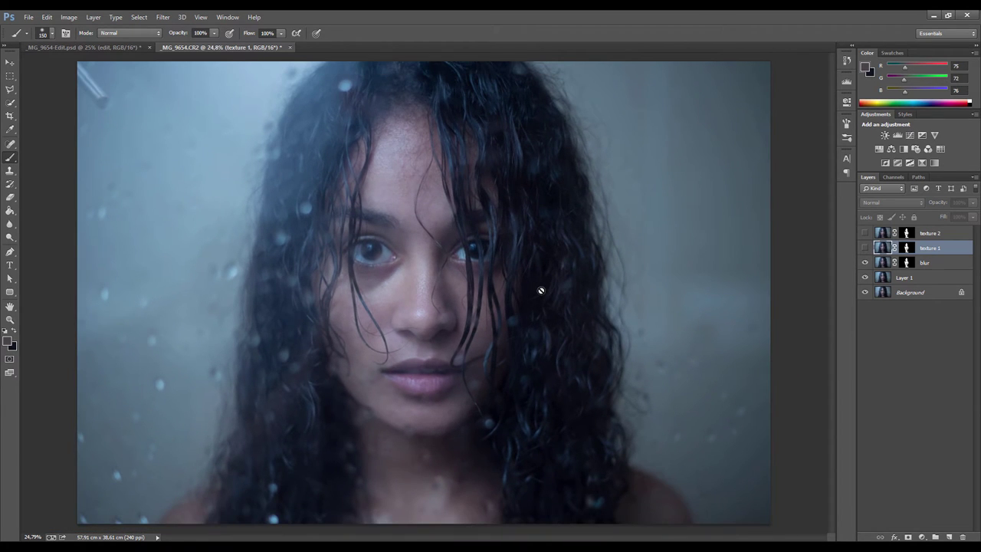
{"action": "left_click", "coordinate": [927, 263]}
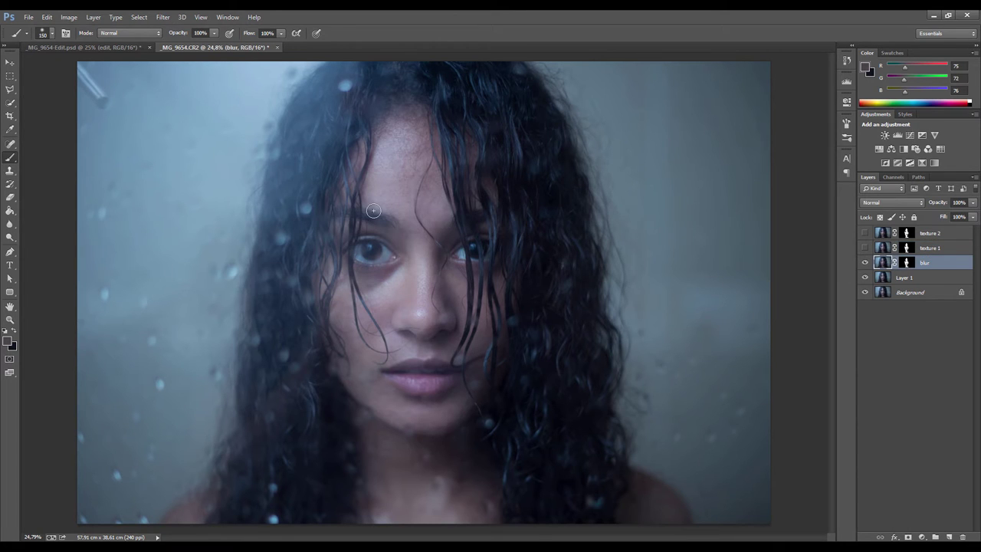
{"action": "left_click", "coordinate": [163, 17]}
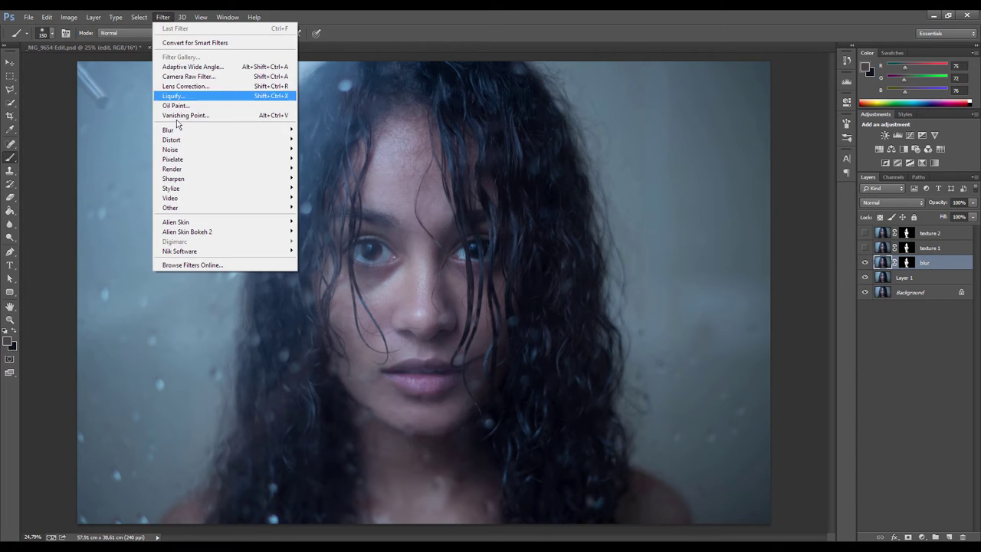
{"action": "mouse_move", "coordinate": [174, 134]}
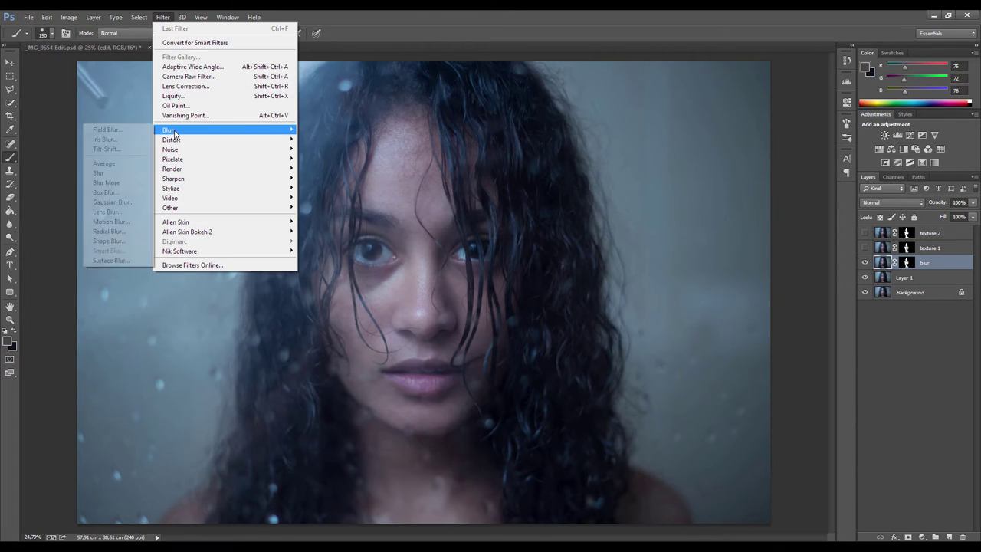
{"action": "left_click", "coordinate": [116, 203]}
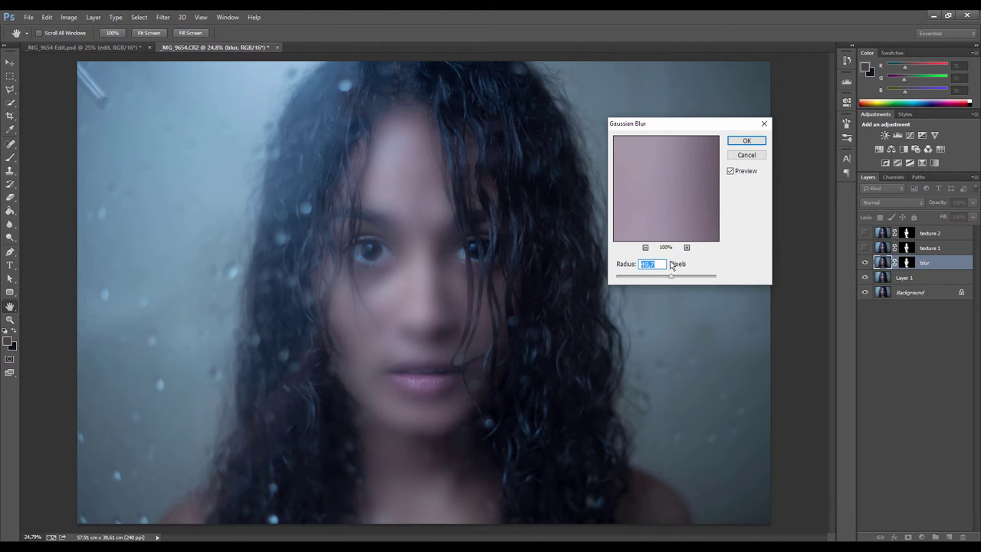
{"action": "mouse_move", "coordinate": [671, 276]}
{"action": "left_mouse_down"}
{"action": "mouse_move", "coordinate": [637, 277]}
{"action": "mouse_move", "coordinate": [683, 280]}
{"action": "mouse_move", "coordinate": [657, 279]}
{"action": "mouse_move", "coordinate": [670, 280]}
{"action": "left_mouse_up"}
{"action": "left_click_drag", "start_coordinate": [673, 278], "coordinate": [708, 274]}
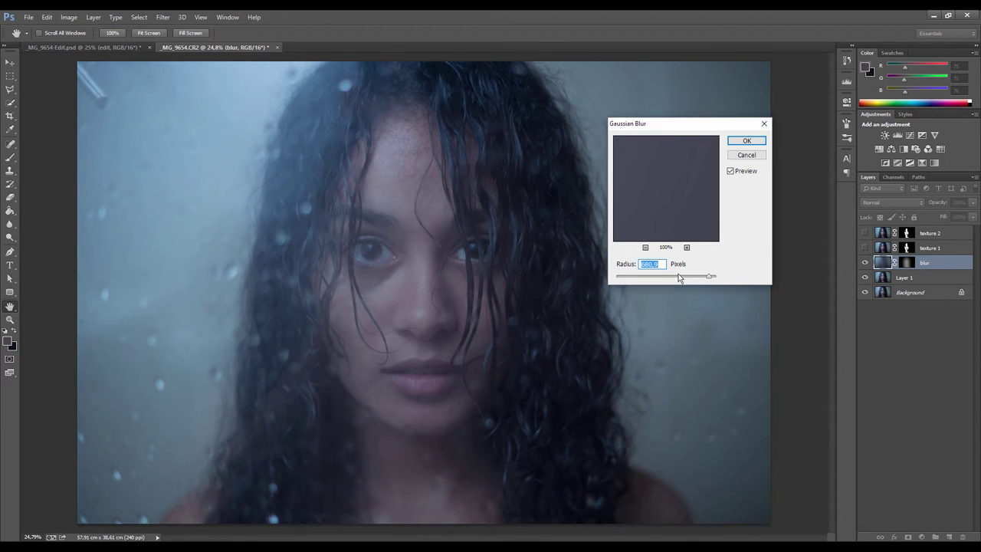
{"action": "left_click", "coordinate": [685, 276]}
{"action": "left_click_drag", "start_coordinate": [686, 276], "coordinate": [680, 281]}
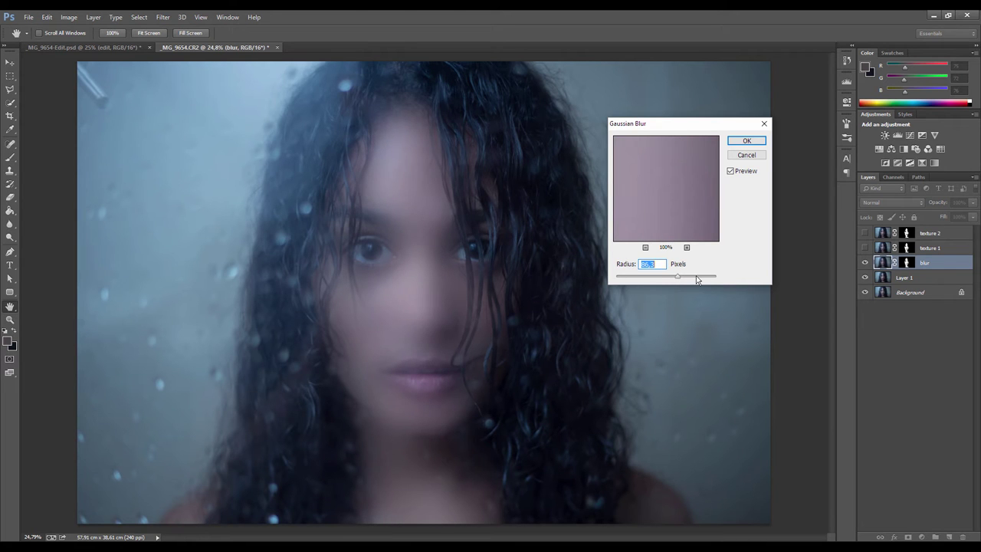
{"action": "left_click_drag", "start_coordinate": [677, 281], "coordinate": [669, 277]}
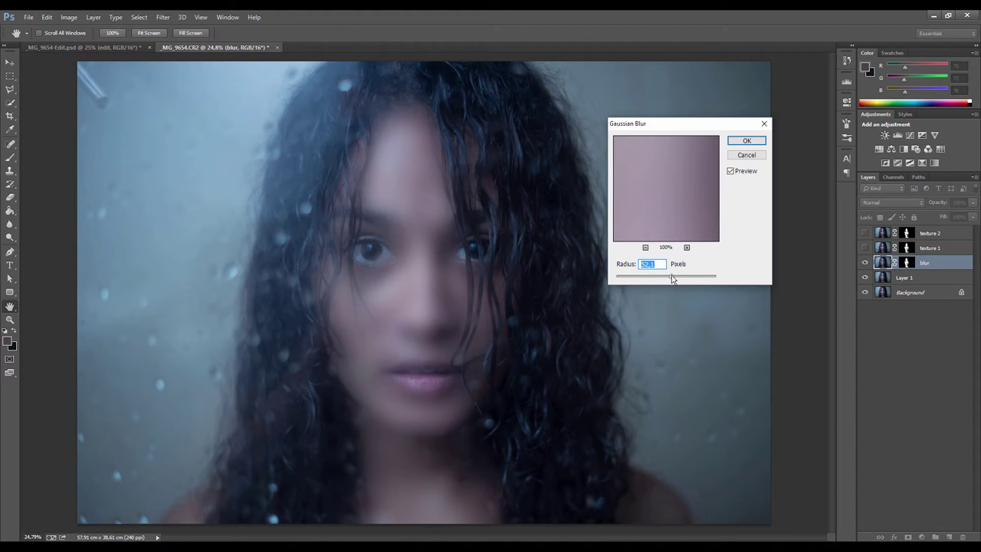
{"action": "left_click", "coordinate": [747, 142]}
{"action": "key", "text": "b"}
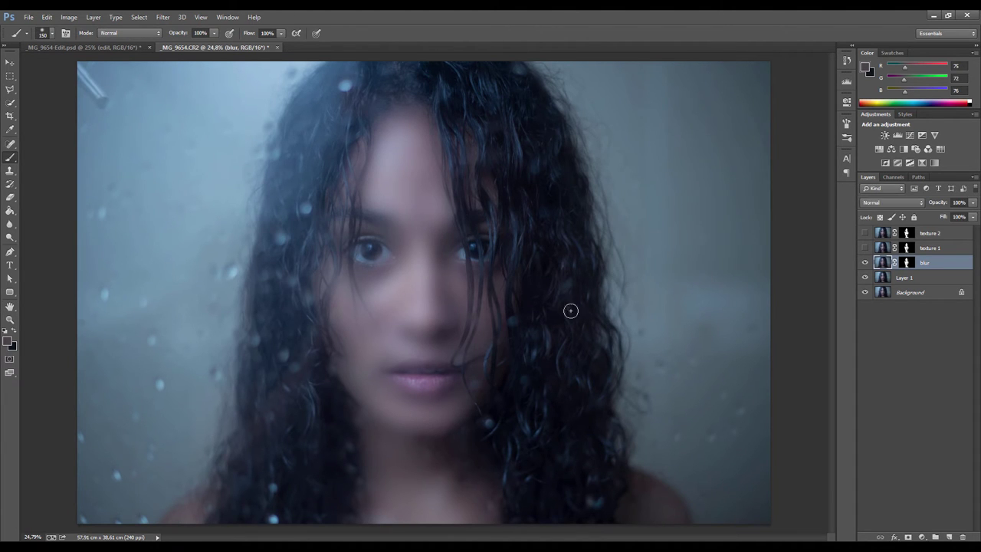
Show the texture 1 layer and apply a High Pass filter with a radius of about 2.6 pixels to it.
{"action": "scroll", "coordinate": [410, 300], "scroll_direction": "up", "scroll_amount": 5}
{"action": "left_click_drag", "start_coordinate": [562, 311], "coordinate": [539, 279]}
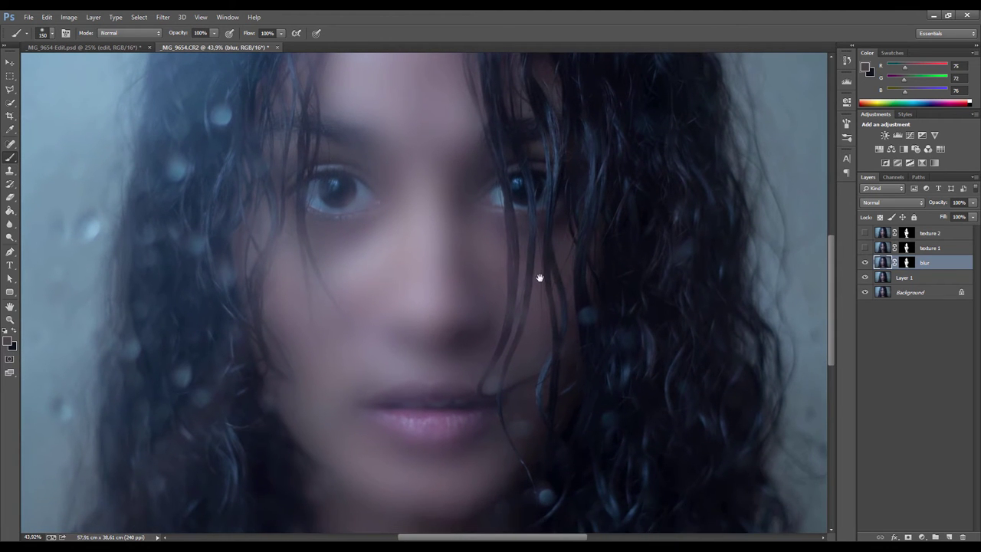
{"action": "left_click", "coordinate": [930, 250]}
{"action": "left_click", "coordinate": [867, 248]}
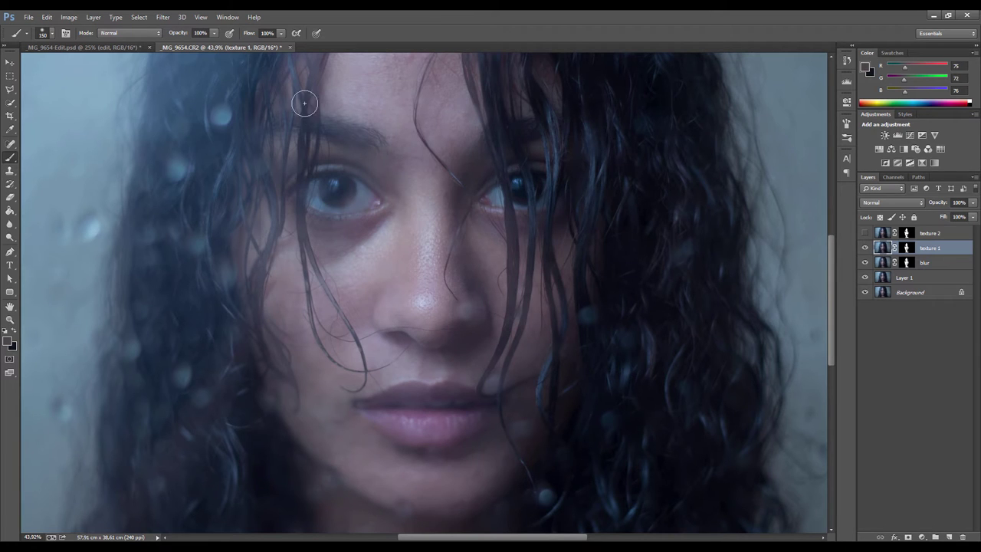
{"action": "left_click", "coordinate": [163, 17]}
{"action": "mouse_move", "coordinate": [182, 210]}
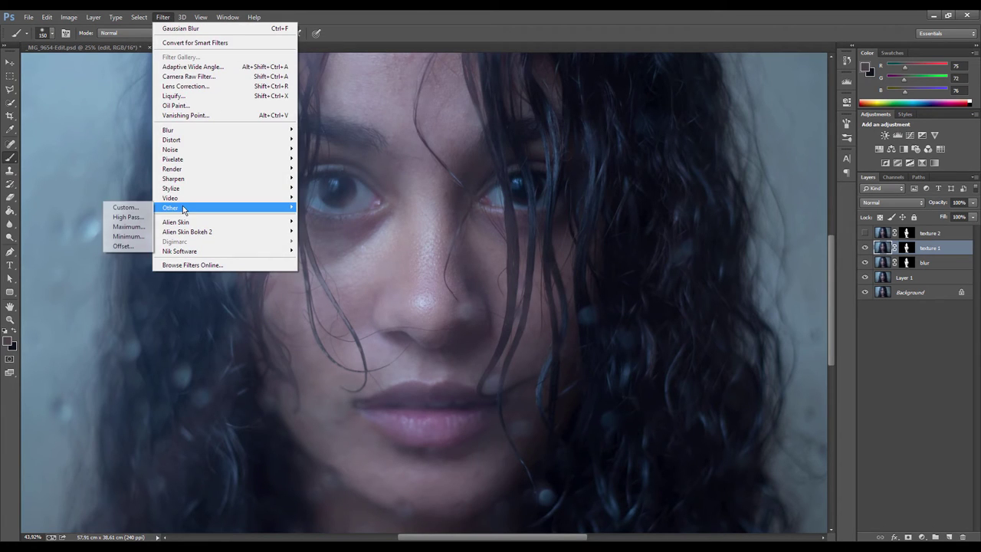
{"action": "left_click", "coordinate": [139, 218]}
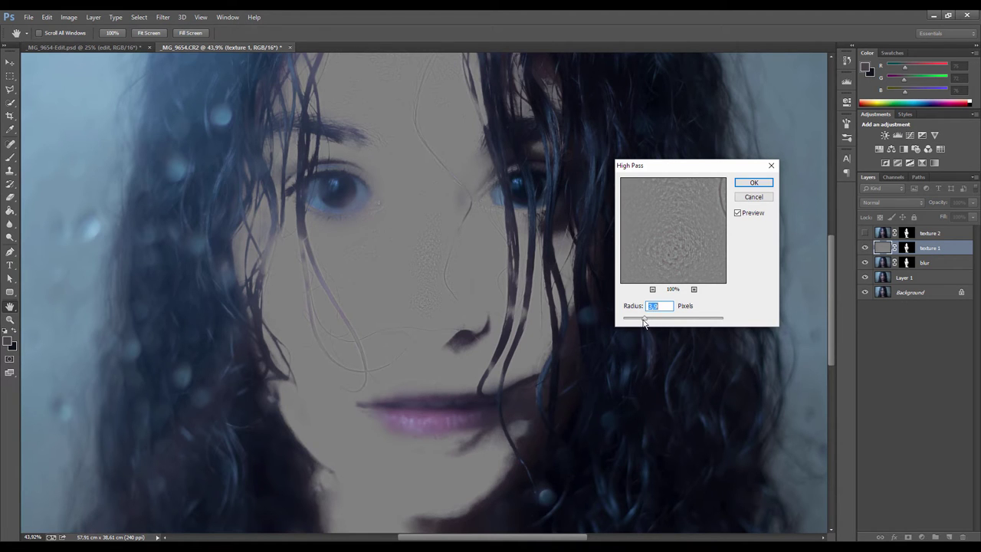
{"action": "left_click_drag", "start_coordinate": [644, 323], "coordinate": [637, 316]}
{"action": "left_click", "coordinate": [753, 183]}
{"action": "key", "text": "b"}
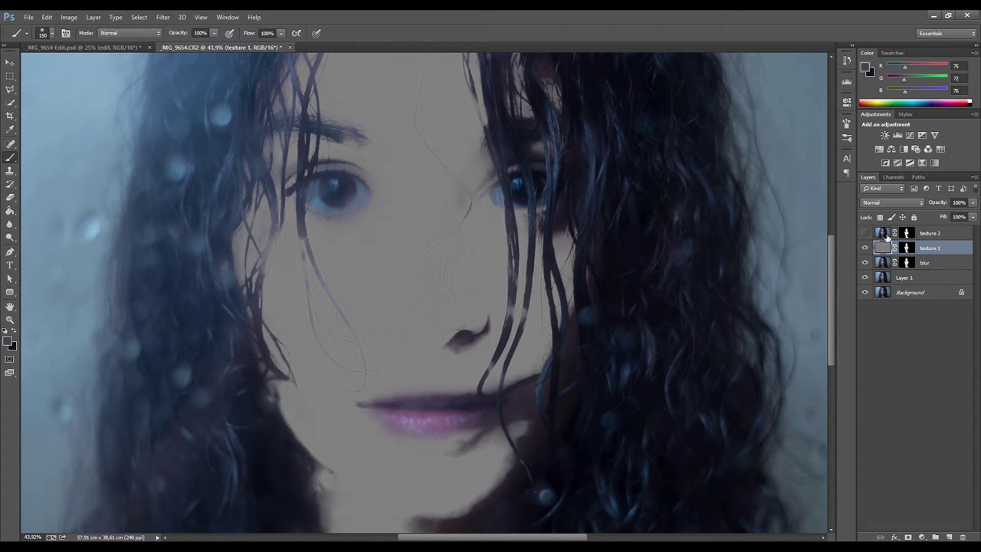
Set the texture 1 layer's blend mode to Soft Light and compare the face with the layer hidden and shown.
{"action": "left_click", "coordinate": [891, 208]}
{"action": "left_click", "coordinate": [869, 341]}
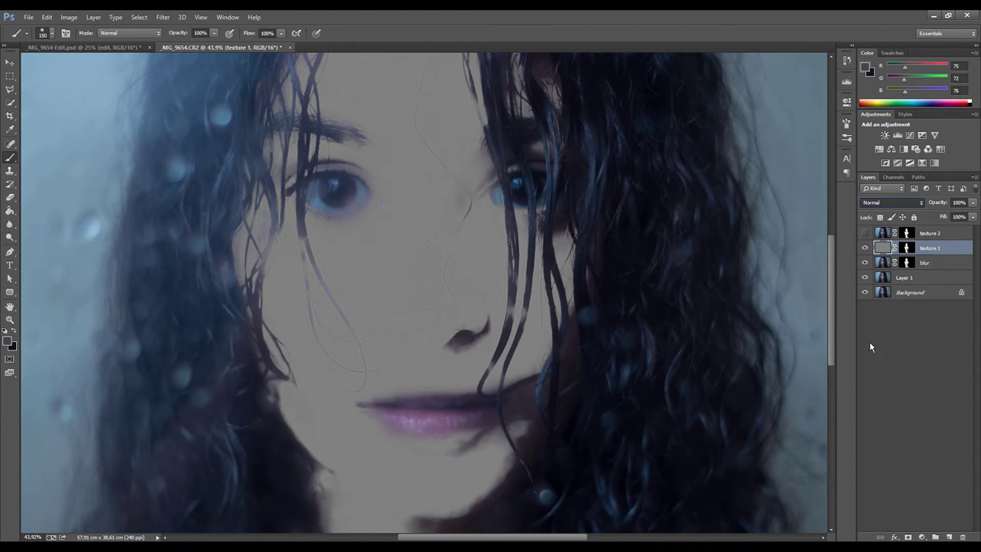
{"action": "left_click", "coordinate": [12, 63]}
{"action": "scroll", "coordinate": [380, 301], "scroll_direction": "up", "scroll_amount": 4}
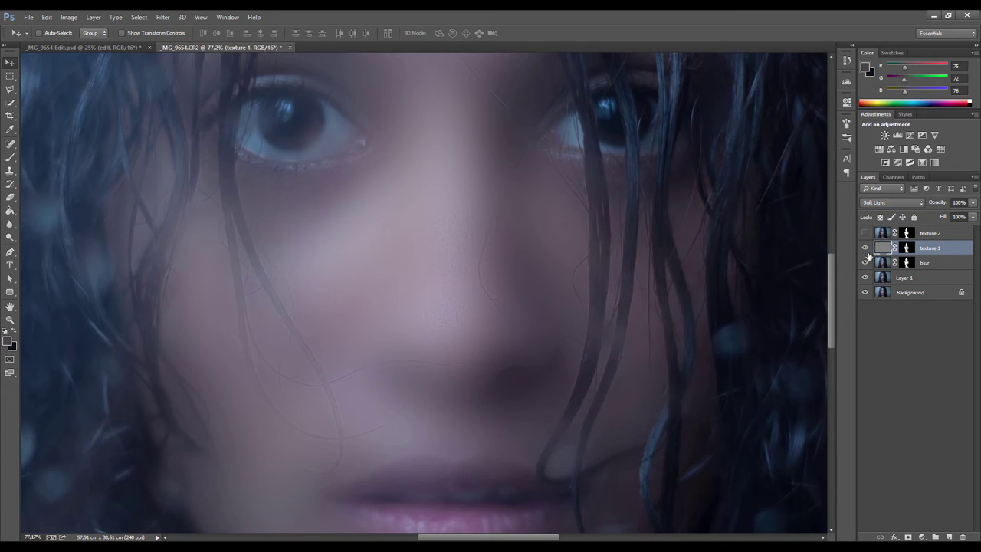
{"action": "left_click", "coordinate": [865, 248]}
{"action": "left_click", "coordinate": [866, 248]}
{"action": "left_click", "coordinate": [865, 247]}
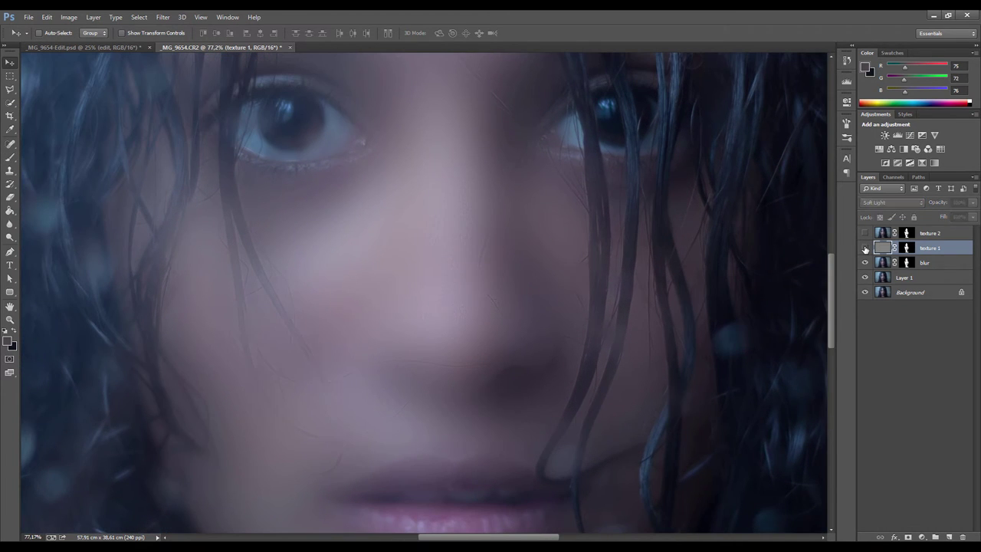
{"action": "left_click", "coordinate": [866, 247]}
{"action": "left_click", "coordinate": [865, 247]}
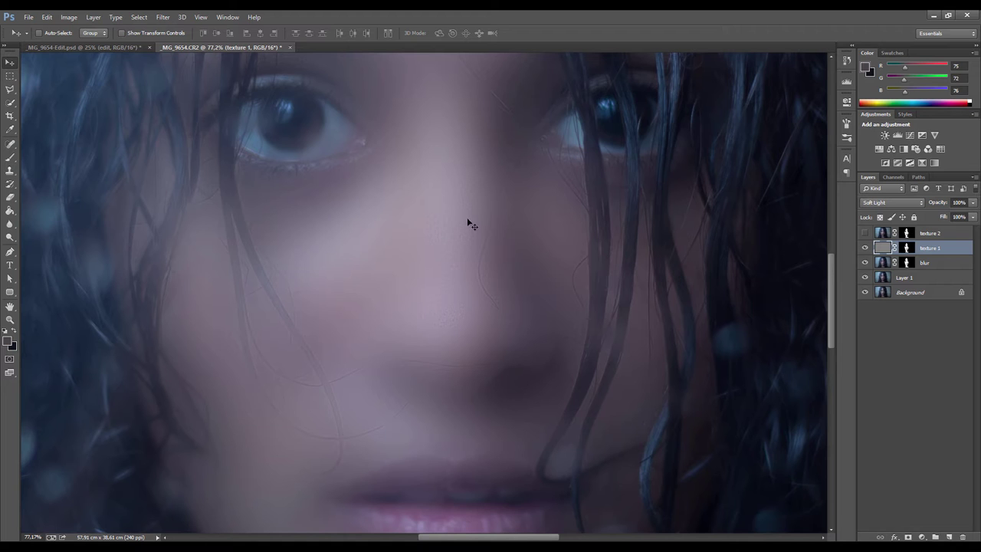
Apply a High Pass filter with a radius of about 6.6 pixels to the unhidden texture 2 layer and set its blending to Soft Light.
{"action": "left_click", "coordinate": [924, 236]}
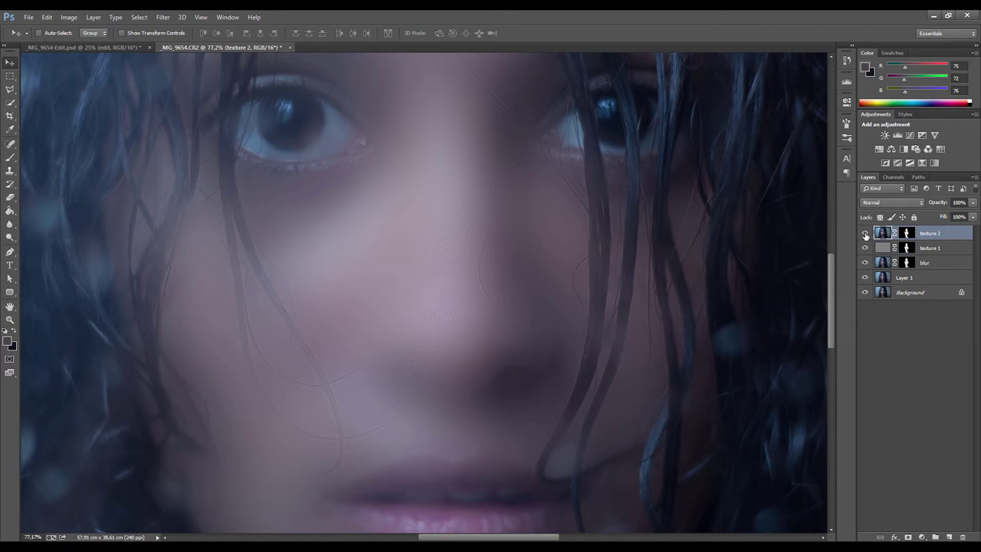
{"action": "left_click", "coordinate": [865, 233]}
{"action": "left_click", "coordinate": [162, 17]}
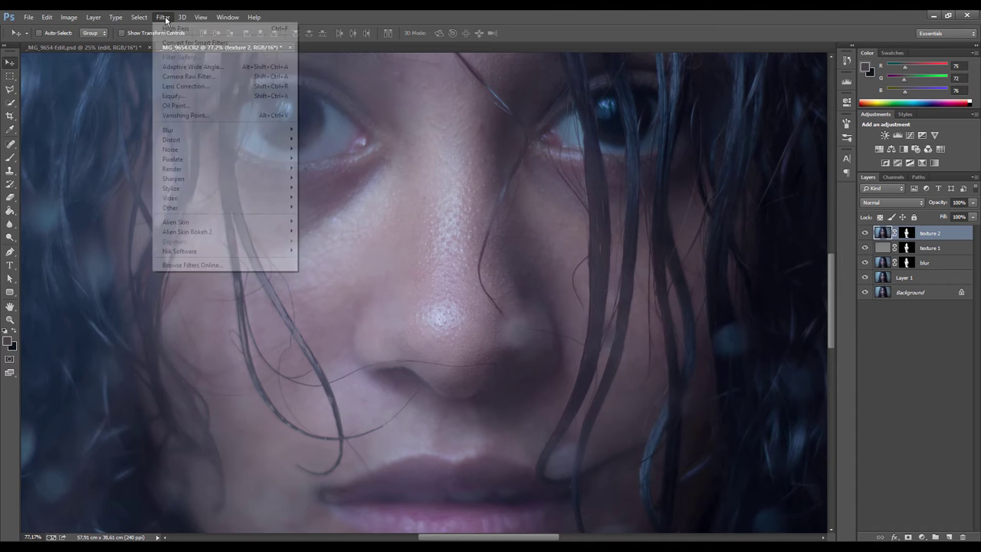
{"action": "mouse_move", "coordinate": [173, 210]}
{"action": "left_click", "coordinate": [131, 217]}
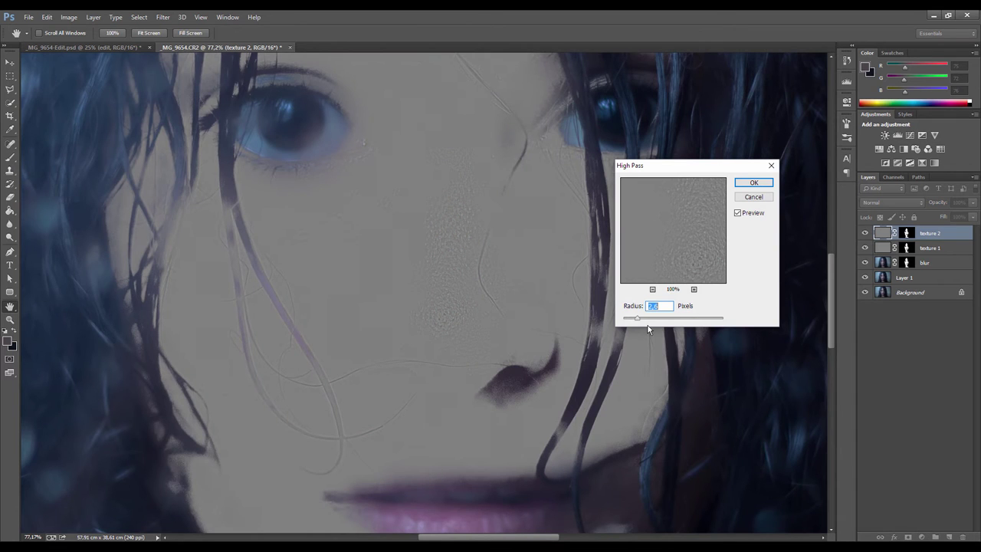
{"action": "left_click_drag", "start_coordinate": [639, 322], "coordinate": [654, 322]}
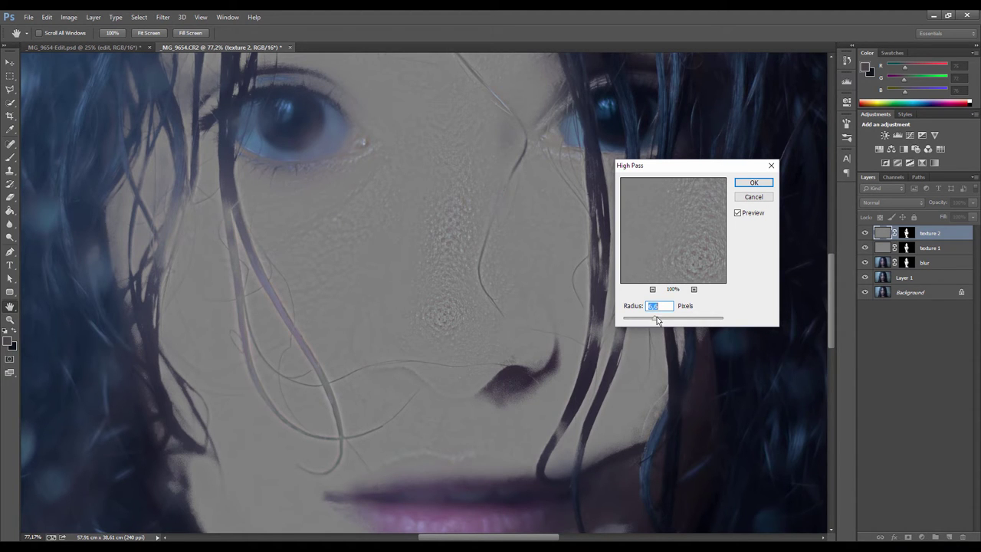
{"action": "left_click", "coordinate": [753, 183]}
{"action": "left_click", "coordinate": [891, 203]}
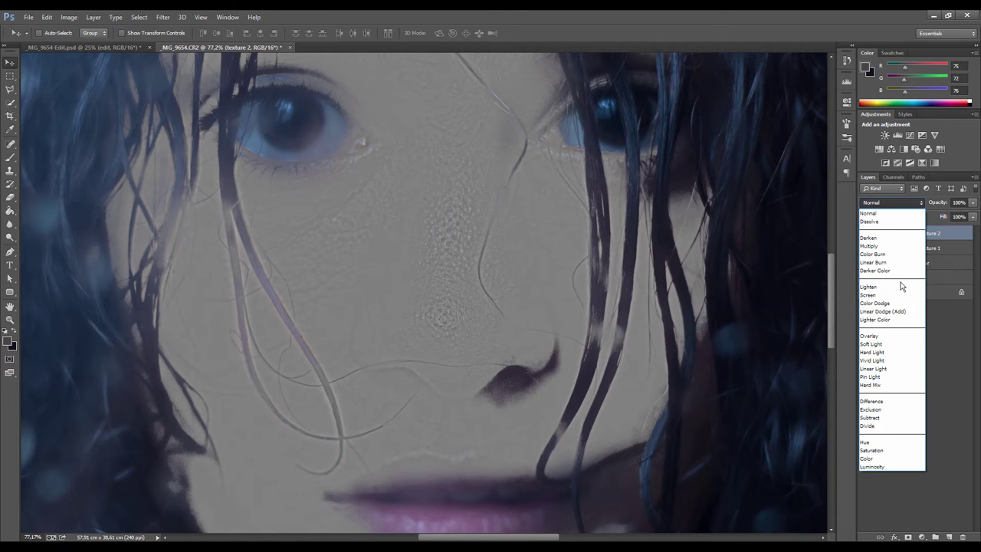
{"action": "left_click", "coordinate": [876, 345]}
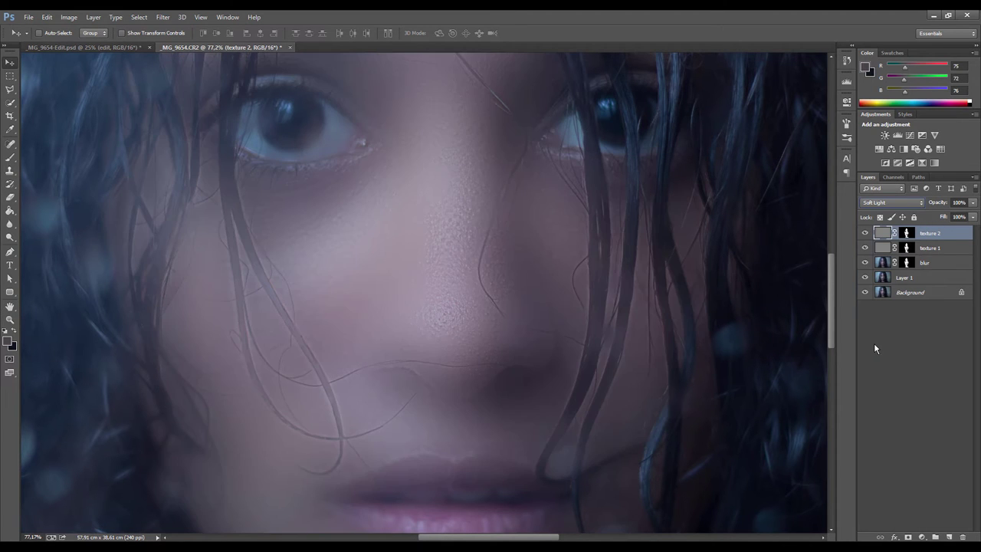
Select the blur layer's mask and examine the smoothed skin both across the whole portrait and close up on the face.
{"action": "left_click", "coordinate": [910, 263]}
{"action": "scroll", "coordinate": [484, 335], "scroll_direction": "down", "scroll_amount": 5}
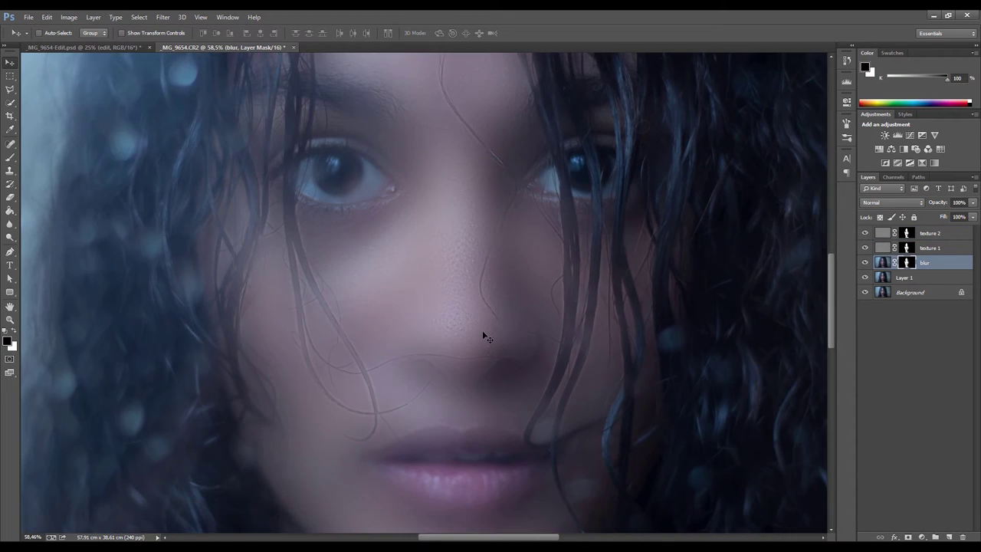
{"action": "scroll", "coordinate": [484, 335], "scroll_direction": "down", "scroll_amount": 2}
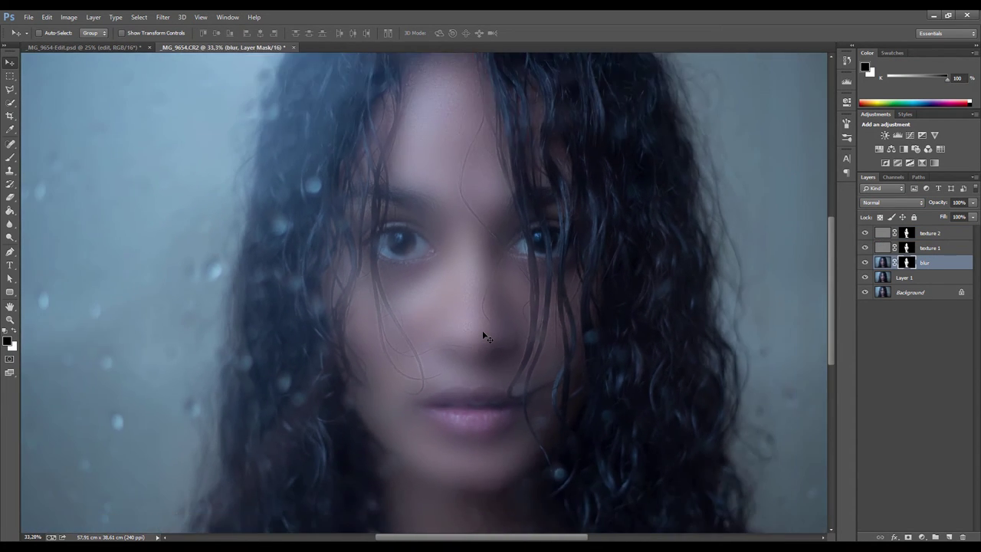
{"action": "scroll", "coordinate": [484, 335], "scroll_direction": "down", "scroll_amount": 1}
{"action": "scroll", "coordinate": [504, 355], "scroll_direction": "down", "scroll_amount": 1}
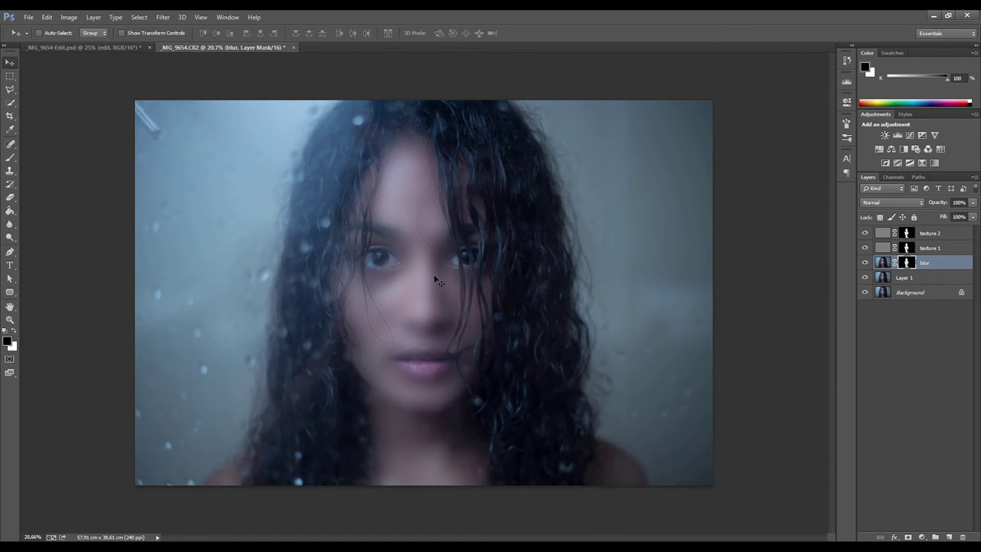
{"action": "scroll", "coordinate": [408, 300], "scroll_direction": "up", "scroll_amount": 1}
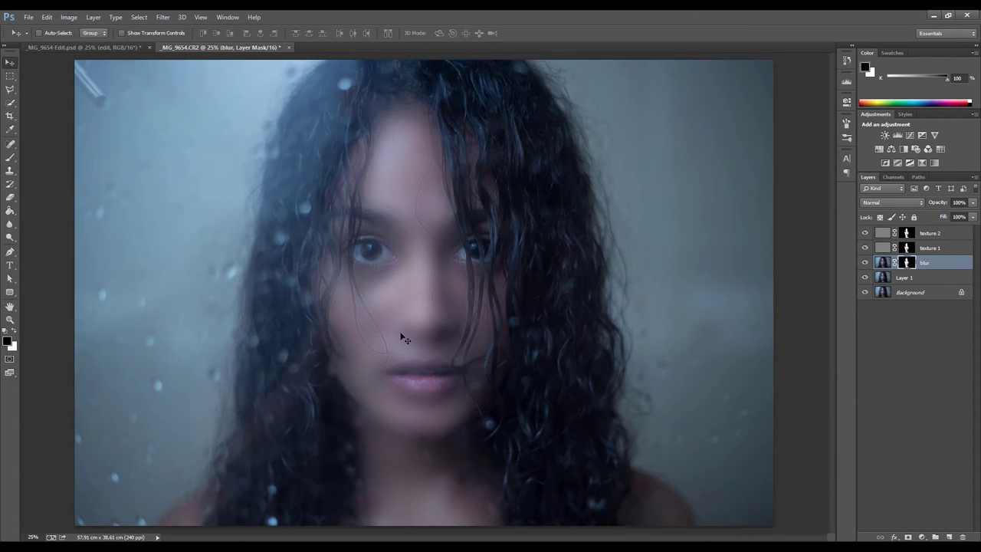
{"action": "scroll", "coordinate": [383, 343], "scroll_direction": "up", "scroll_amount": 1}
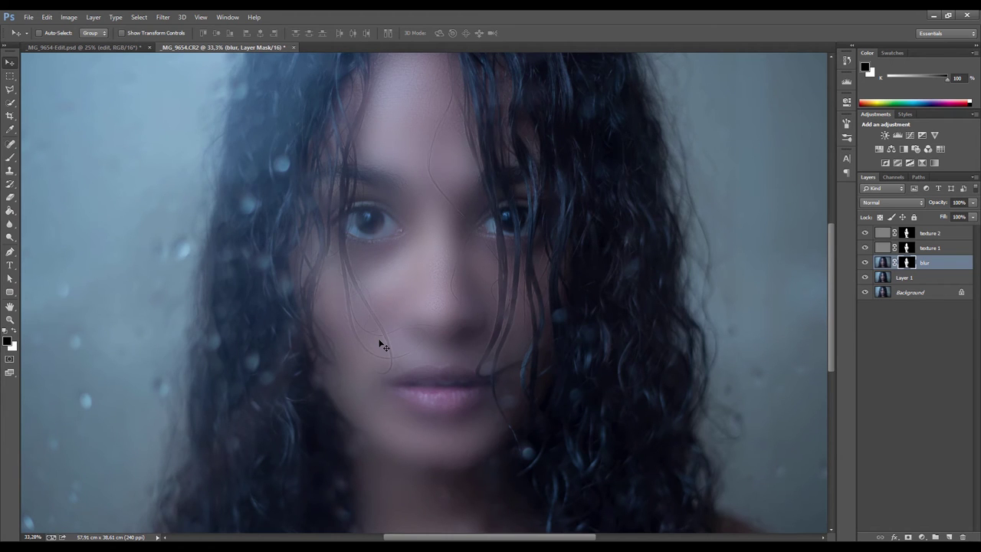
{"action": "scroll", "coordinate": [383, 345], "scroll_direction": "up", "scroll_amount": 2}
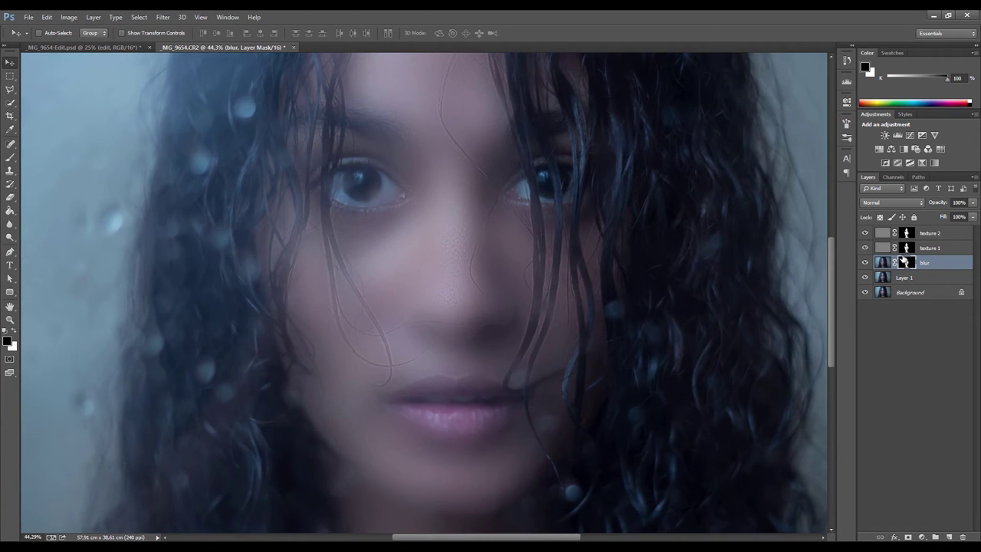
{"action": "scroll", "coordinate": [515, 335], "scroll_direction": "up", "scroll_amount": 1}
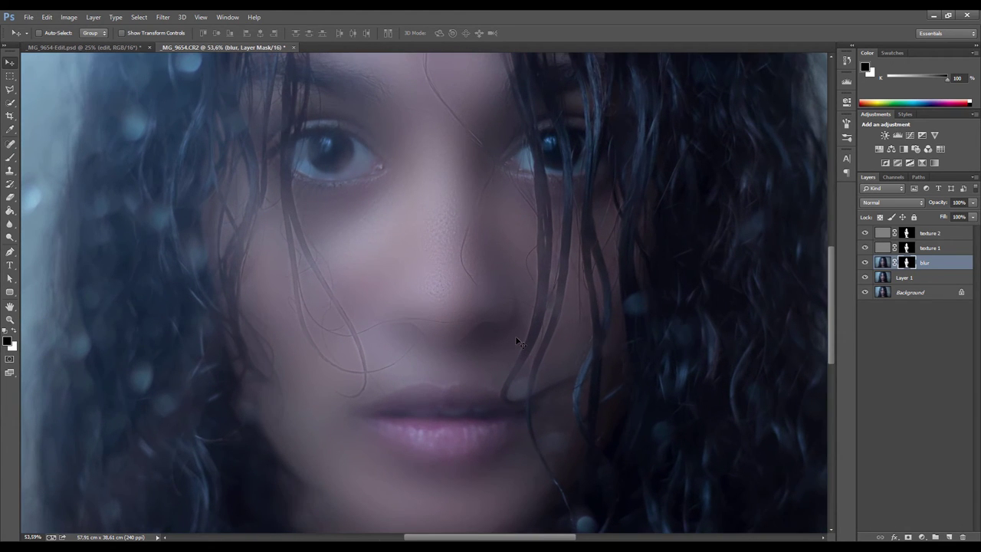
Paint black at 30% opacity on the blur layer's mask to restore the eyes, nostrils, lips and hair strands, enlarging the brush to 250 px.
{"action": "key", "text": "b"}
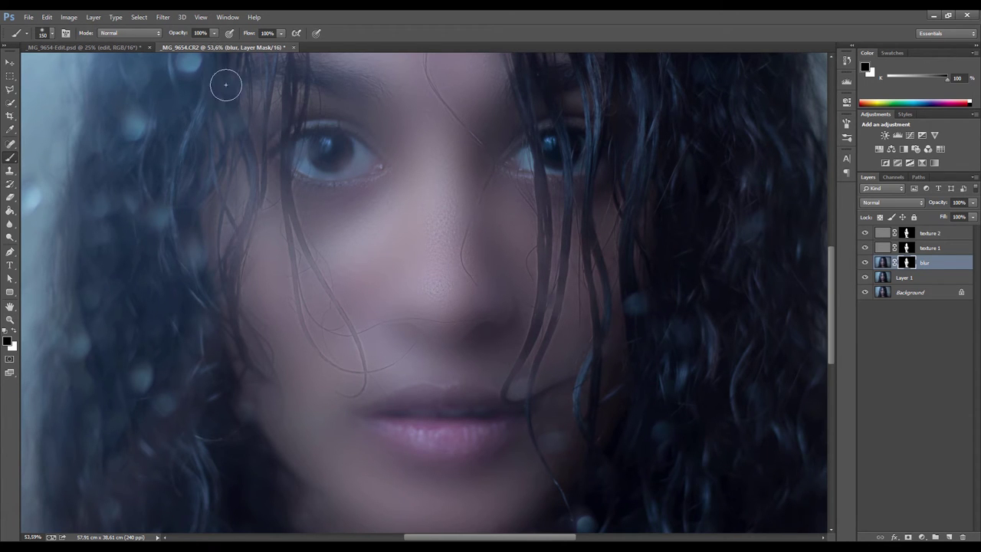
{"action": "key", "text": "2"}
{"action": "left_click_drag", "start_coordinate": [385, 336], "coordinate": [413, 328]}
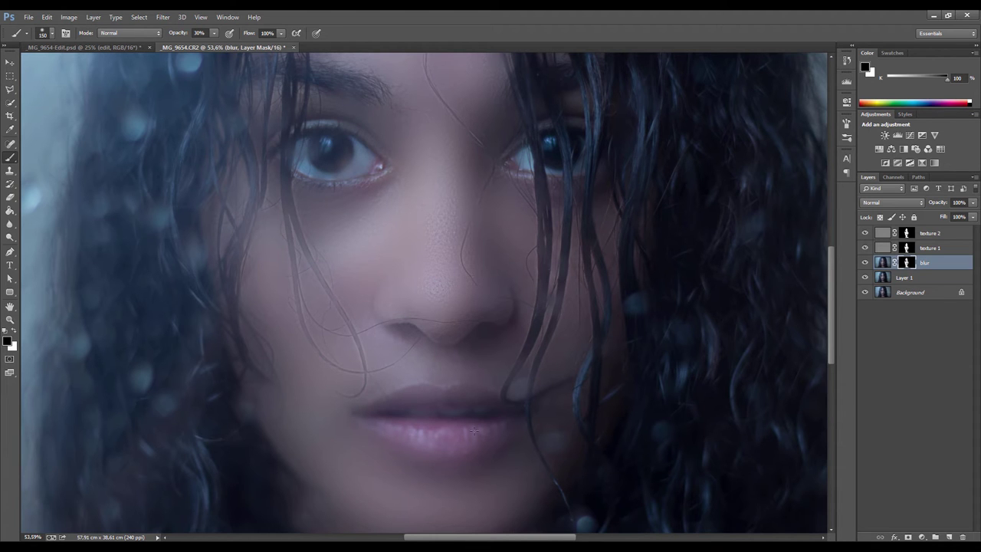
{"action": "scroll", "coordinate": [542, 350], "scroll_direction": "down", "scroll_amount": 5}
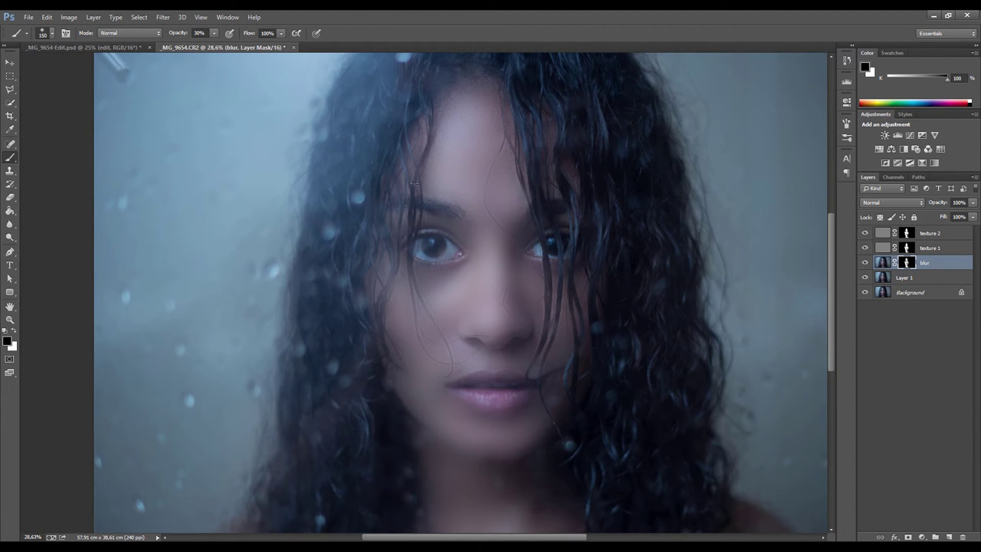
{"action": "mouse_move", "coordinate": [415, 234]}
{"action": "left_mouse_down"}
{"action": "mouse_move", "coordinate": [415, 296]}
{"action": "mouse_move", "coordinate": [432, 317]}
{"action": "mouse_move", "coordinate": [426, 343]}
{"action": "left_mouse_up"}
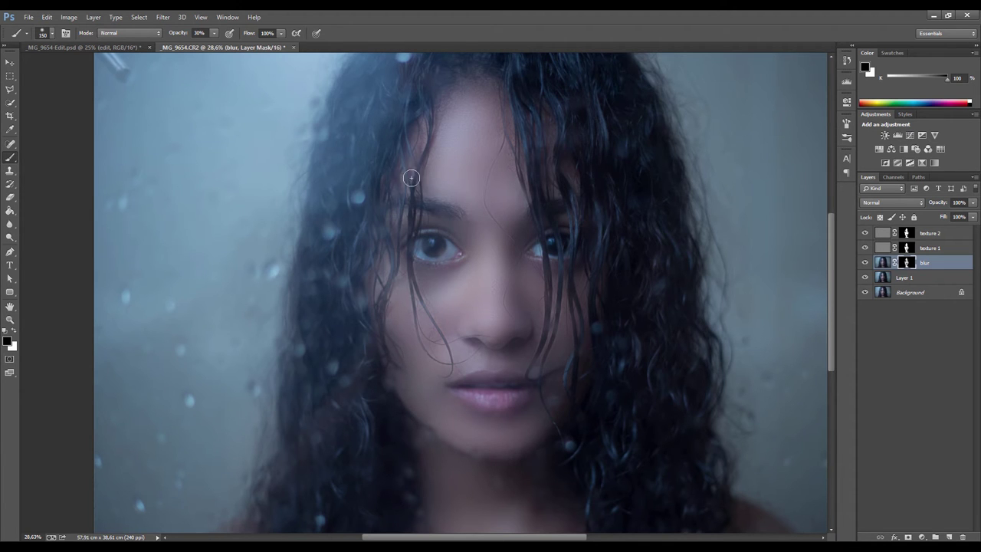
{"action": "key", "text": "bracketright"}
{"action": "key", "text": "bracketright"}
{"action": "key", "text": "bracketright"}
{"action": "key", "text": "bracketright"}
{"action": "key", "text": "bracketright"}
{"action": "key", "text": "bracketright"}
{"action": "key", "text": "bracketleft"}
{"action": "key", "text": "bracketleft"}
{"action": "key", "text": "bracketleft"}
Compare the face with the blur layer hidden and shown to judge the strength of the smoothing.
{"action": "left_click", "coordinate": [865, 263]}
{"action": "left_click", "coordinate": [866, 263]}
{"action": "left_click", "coordinate": [866, 263]}
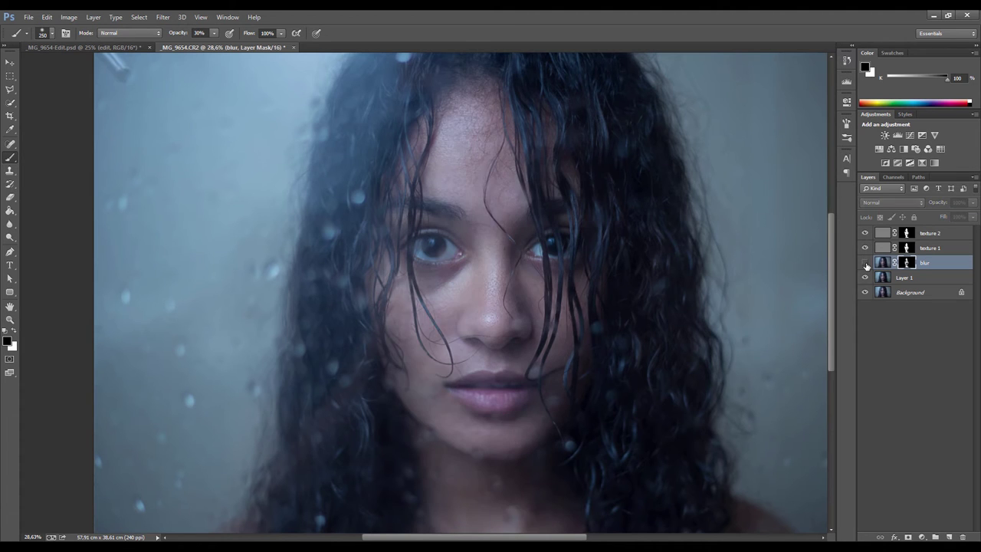
{"action": "left_click", "coordinate": [866, 263]}
{"action": "scroll", "coordinate": [590, 331], "scroll_direction": "down", "scroll_amount": 1}
{"action": "scroll", "coordinate": [433, 318], "scroll_direction": "up", "scroll_amount": 1}
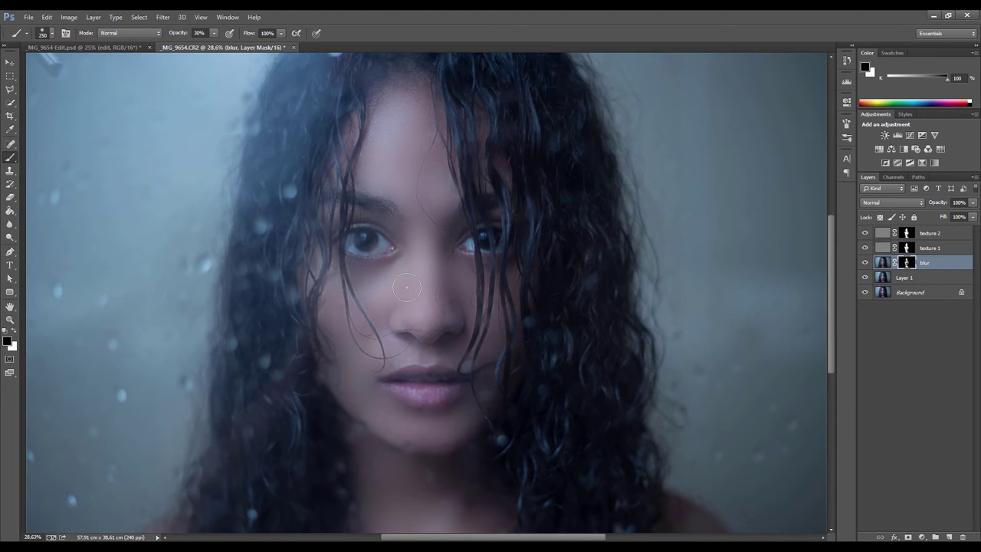
Lower the blur layer's opacity to 60% and compare the portrait with the layer hidden and shown.
{"action": "left_click", "coordinate": [974, 204]}
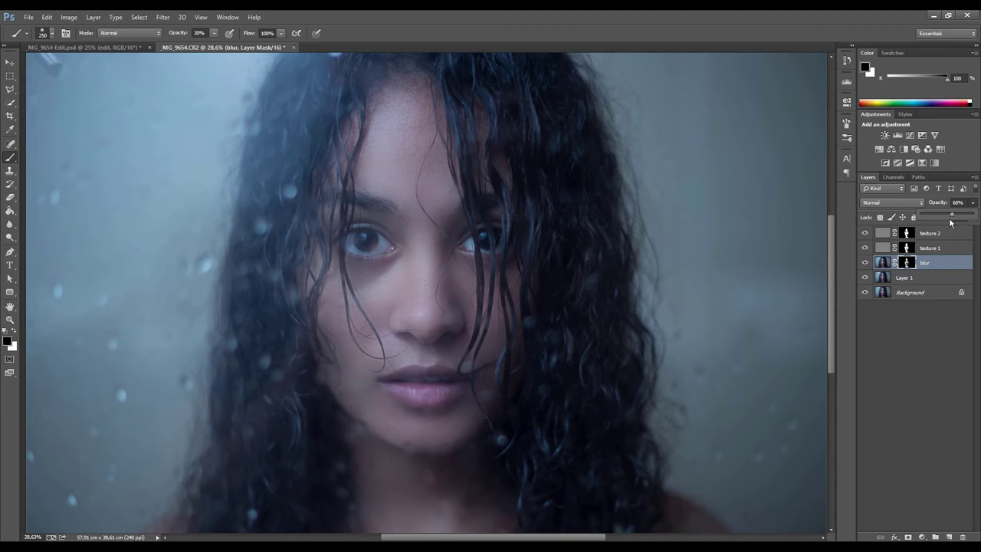
{"action": "left_click", "coordinate": [864, 263]}
{"action": "left_click", "coordinate": [864, 263]}
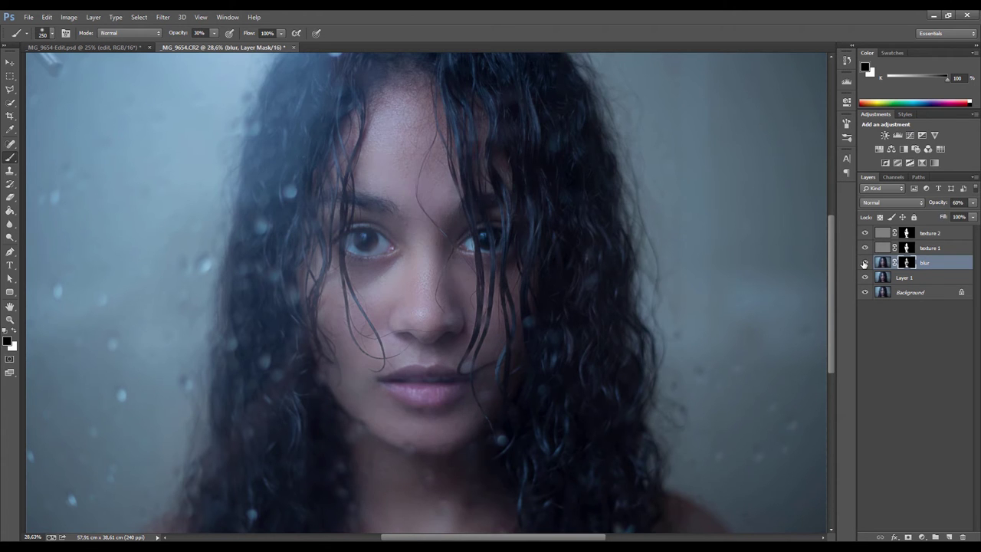
{"action": "left_click", "coordinate": [864, 264]}
{"action": "left_click", "coordinate": [864, 263]}
{"action": "scroll", "coordinate": [429, 324], "scroll_direction": "down", "scroll_amount": 2}
{"action": "scroll", "coordinate": [438, 322], "scroll_direction": "up", "scroll_amount": 3}
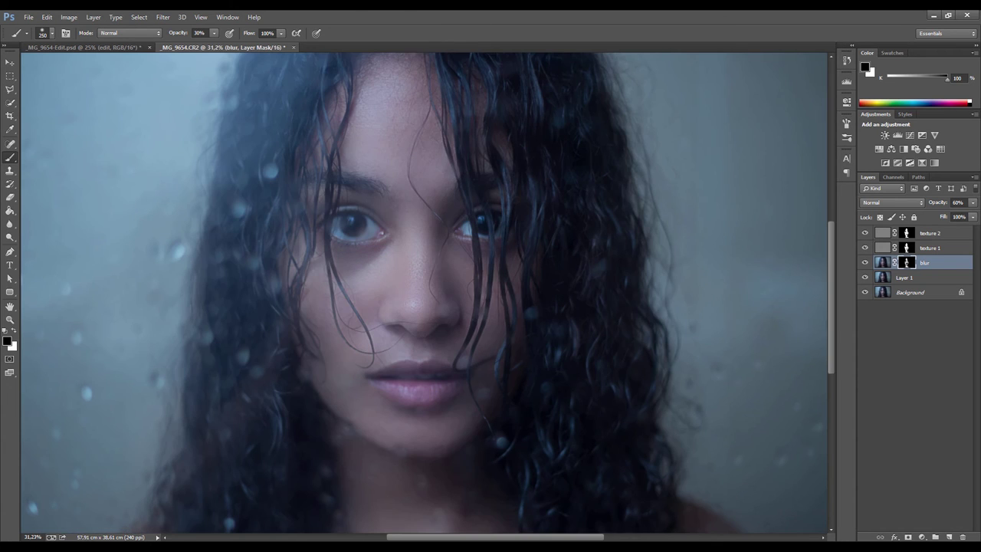
Leave the texture 1 layer's opacity at 100% and set the texture 2 layer's opacity to 72%.
{"action": "left_click", "coordinate": [942, 249]}
{"action": "left_click", "coordinate": [973, 202]}
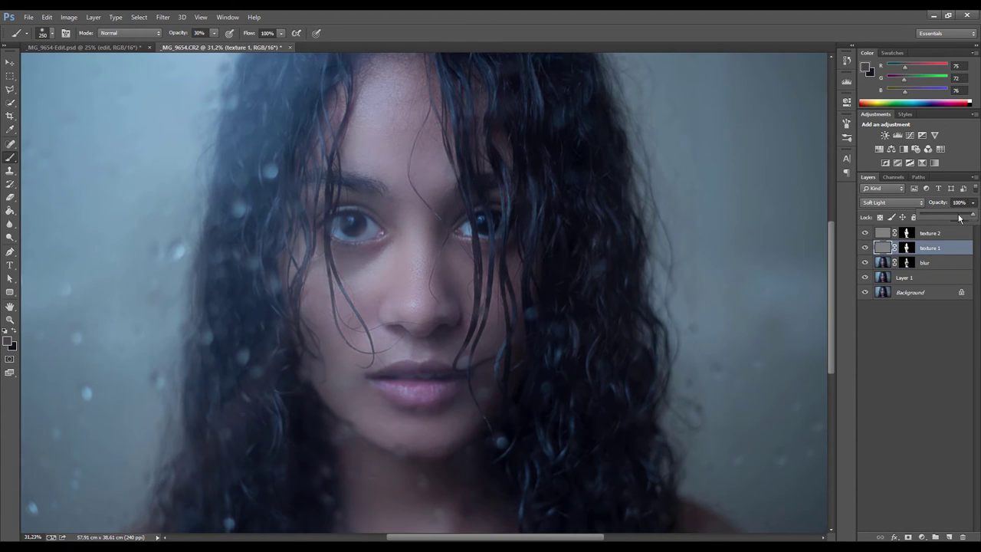
{"action": "key", "text": "alt+bracketright"}
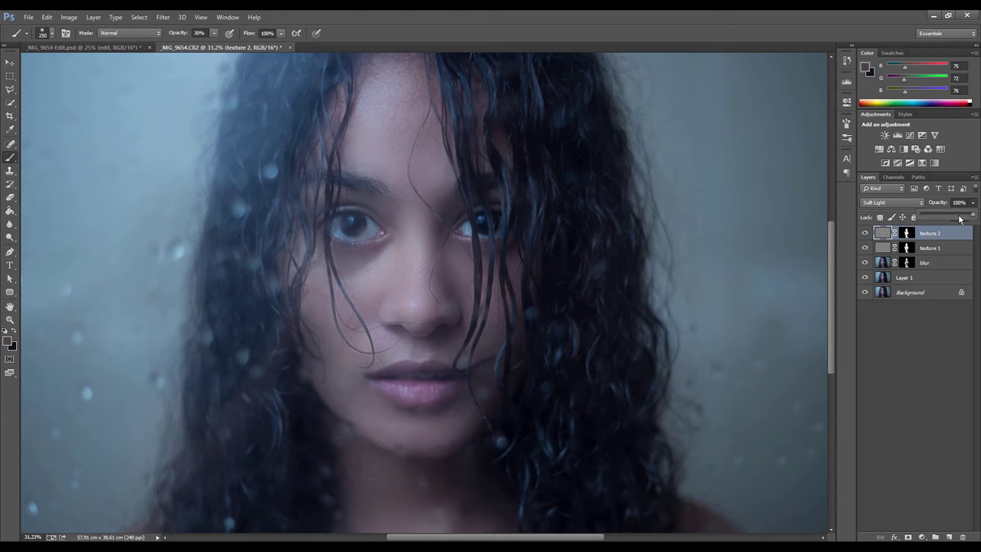
Examine the skin texture around the eyes and nose close up, toggling the blur layer's visibility for comparison.
{"action": "left_click", "coordinate": [936, 264]}
{"action": "scroll", "coordinate": [590, 299], "scroll_direction": "up", "scroll_amount": 8}
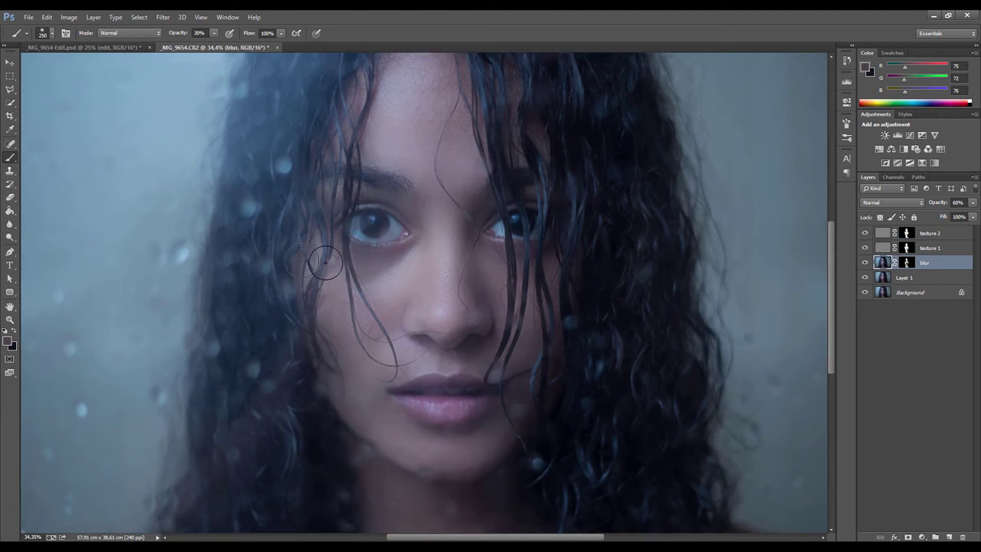
{"action": "scroll", "coordinate": [624, 304], "scroll_direction": "down", "scroll_amount": 1}
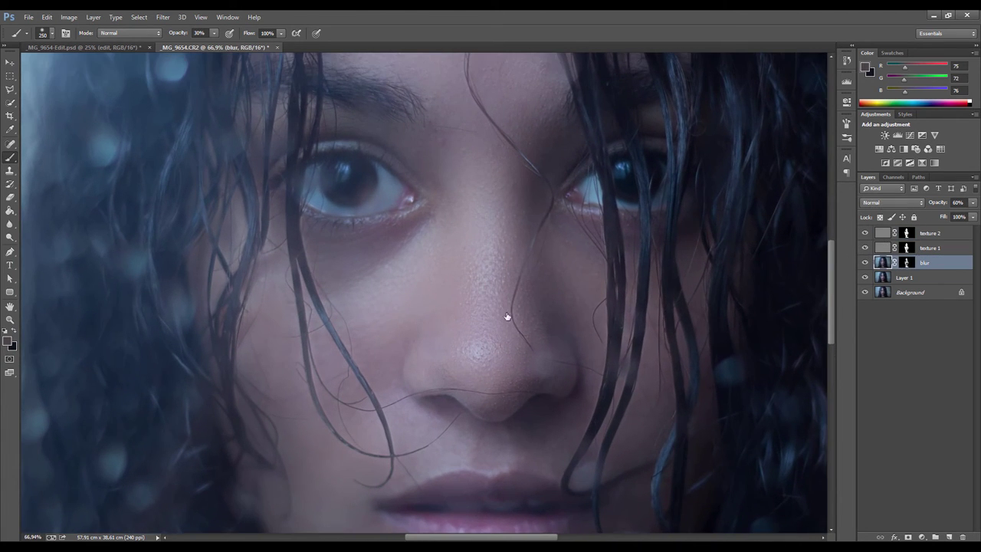
{"action": "scroll", "coordinate": [540, 312], "scroll_direction": "down", "scroll_amount": 1}
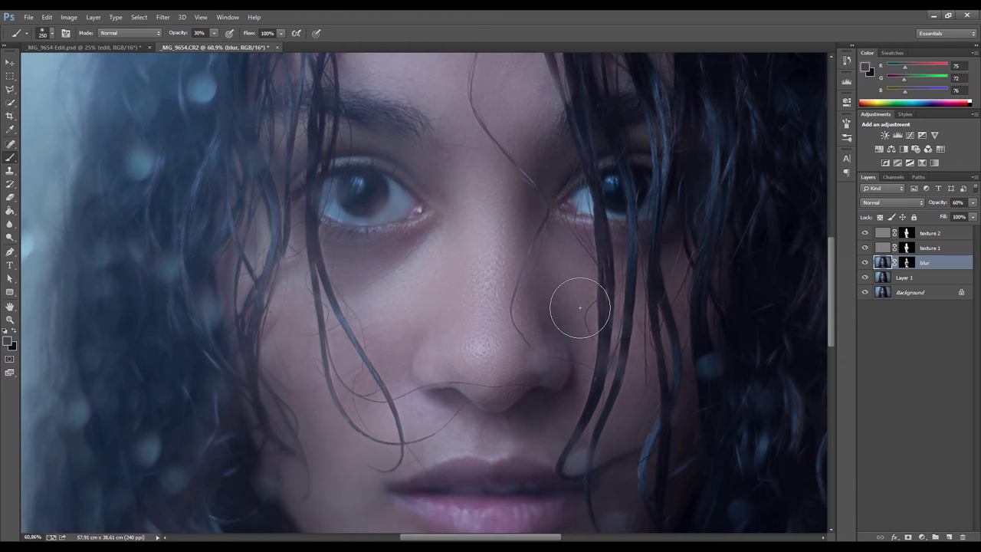
{"action": "left_click", "coordinate": [864, 263]}
{"action": "left_click", "coordinate": [865, 262]}
{"action": "scroll", "coordinate": [660, 312], "scroll_direction": "down", "scroll_amount": 8}
{"action": "scroll", "coordinate": [659, 312], "scroll_direction": "down", "scroll_amount": 10}
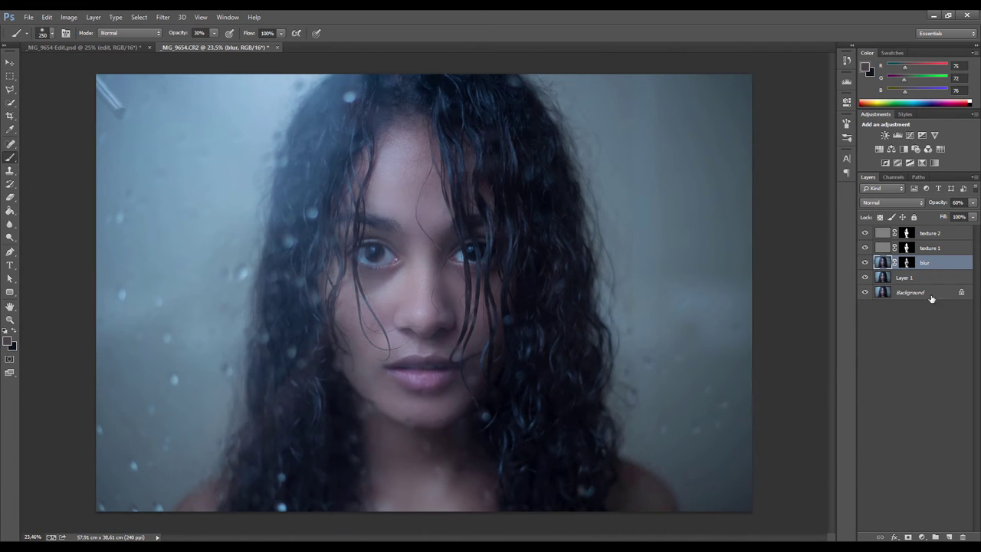
Compare the portrait showing only Layer 1 with the version showing all blur and texture layers.
{"action": "left_click", "coordinate": [865, 278]}
{"action": "left_click", "coordinate": [866, 278]}
{"action": "left_click", "coordinate": [865, 278]}
{"action": "left_click", "coordinate": [866, 278]}
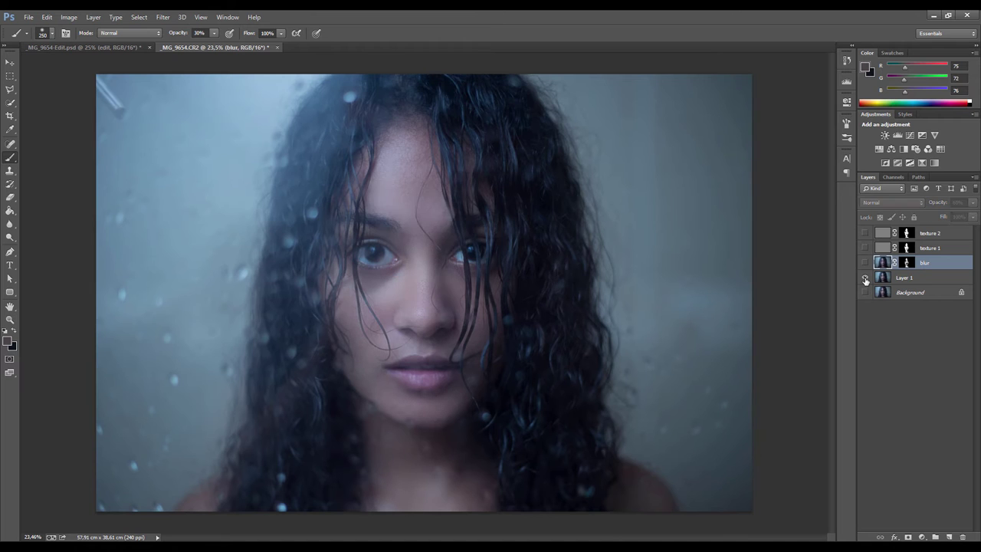
{"action": "left_click", "coordinate": [866, 277]}
{"action": "left_click", "coordinate": [866, 277]}
{"action": "left_click", "coordinate": [865, 277]}
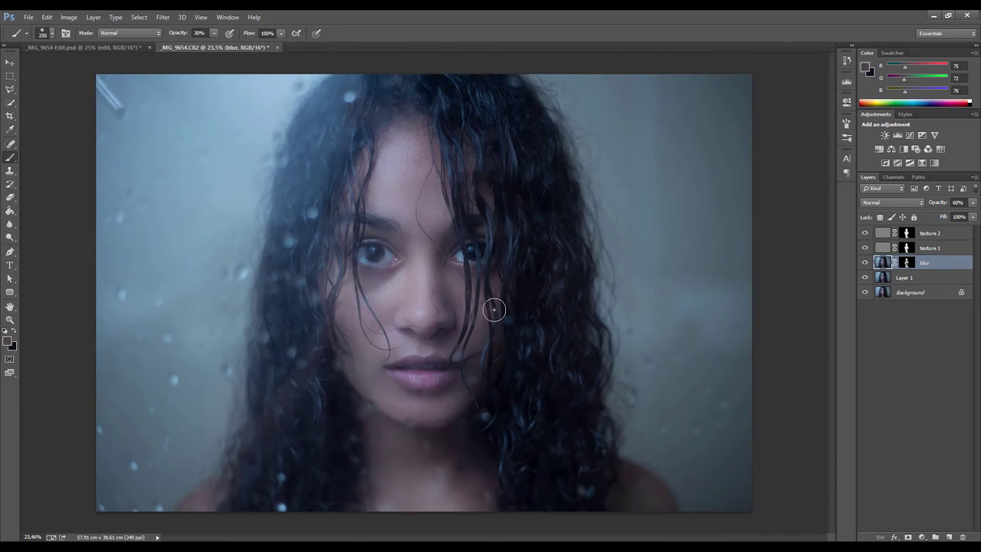
{"action": "scroll", "coordinate": [475, 298], "scroll_direction": "down", "scroll_amount": 2}
{"action": "scroll", "coordinate": [441, 284], "scroll_direction": "up", "scroll_amount": 1}
{"action": "scroll", "coordinate": [437, 281], "scroll_direction": "up", "scroll_amount": 2}
{"action": "scroll", "coordinate": [460, 284], "scroll_direction": "down", "scroll_amount": 1}
Group the texture 2, texture 1 and blur layers and name the group "skin".
{"action": "left_click", "coordinate": [930, 234]}
{"action": "left_click", "coordinate": [929, 263], "text": "shift"}
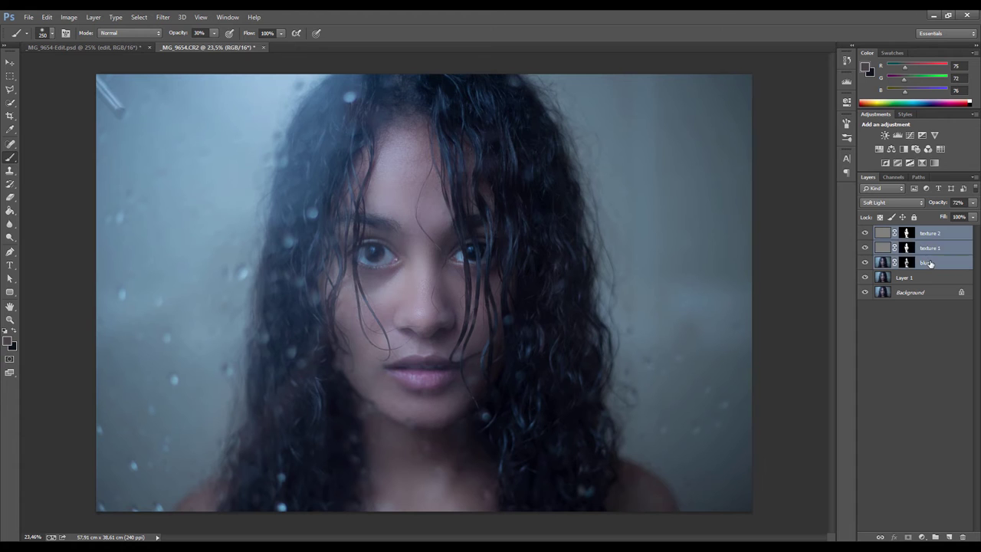
{"action": "key", "text": "ctrl+g"}
{"action": "double_click", "coordinate": [907, 232]}
{"action": "type", "text": "d"}
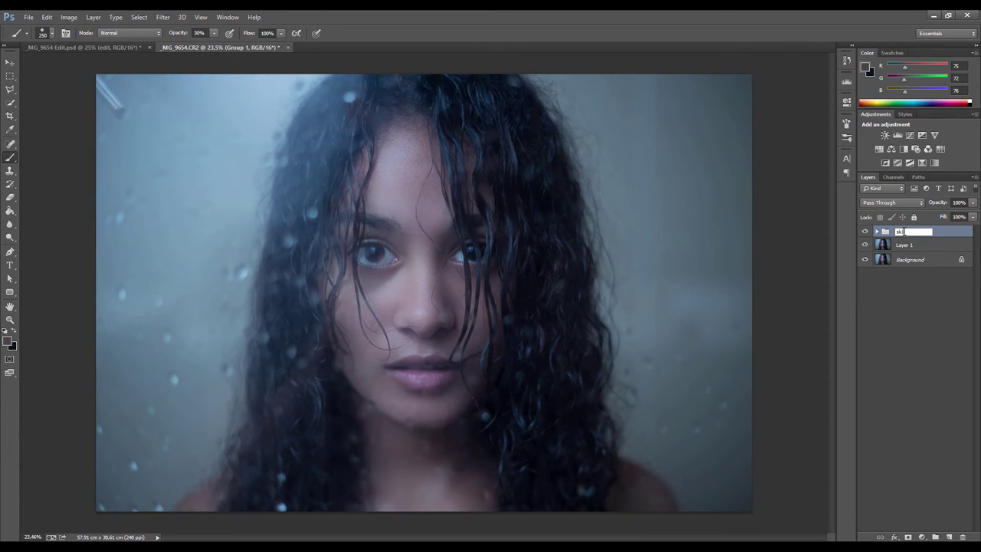
{"action": "type", "text": "kin"}
{"action": "key", "text": "Return"}
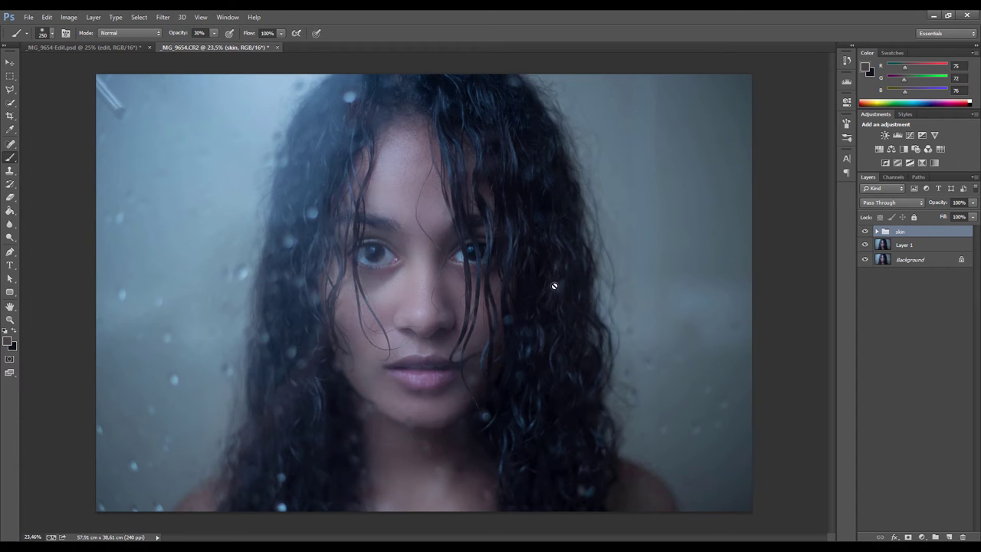
Create a new layer above the skin group in Soft Light mode, filled with the 50% gray neutral color.
{"action": "left_click", "coordinate": [94, 17]}
{"action": "mouse_move", "coordinate": [99, 31]}
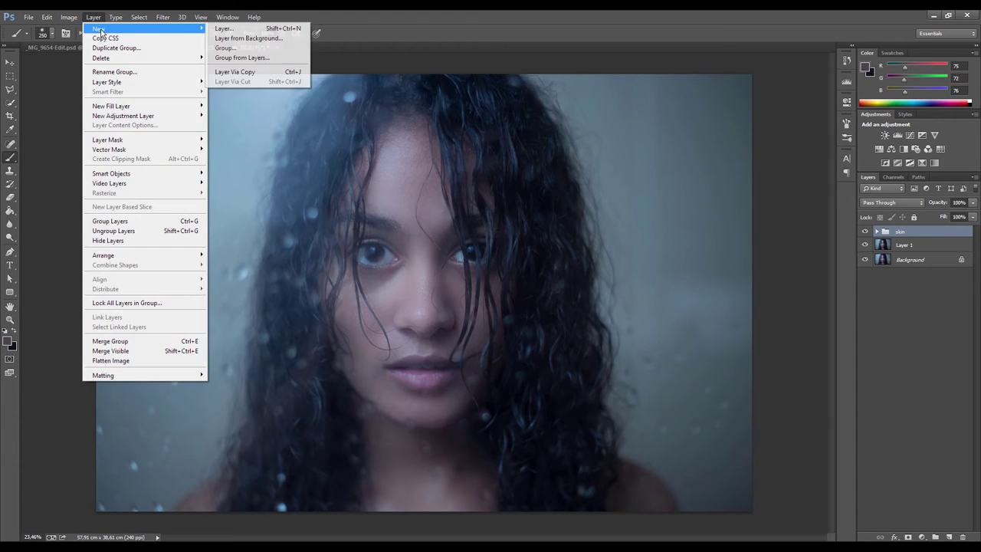
{"action": "left_click", "coordinate": [215, 29]}
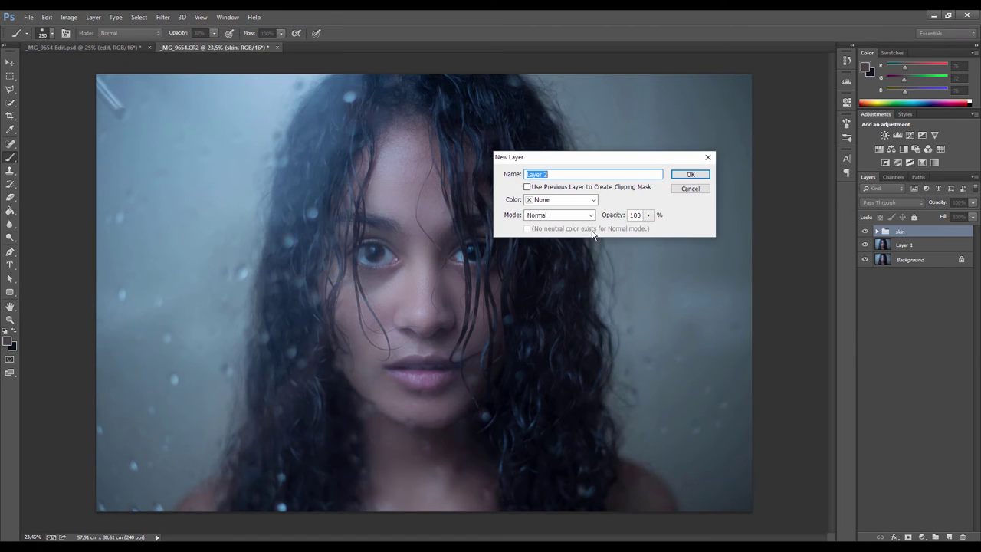
{"action": "left_click", "coordinate": [591, 217]}
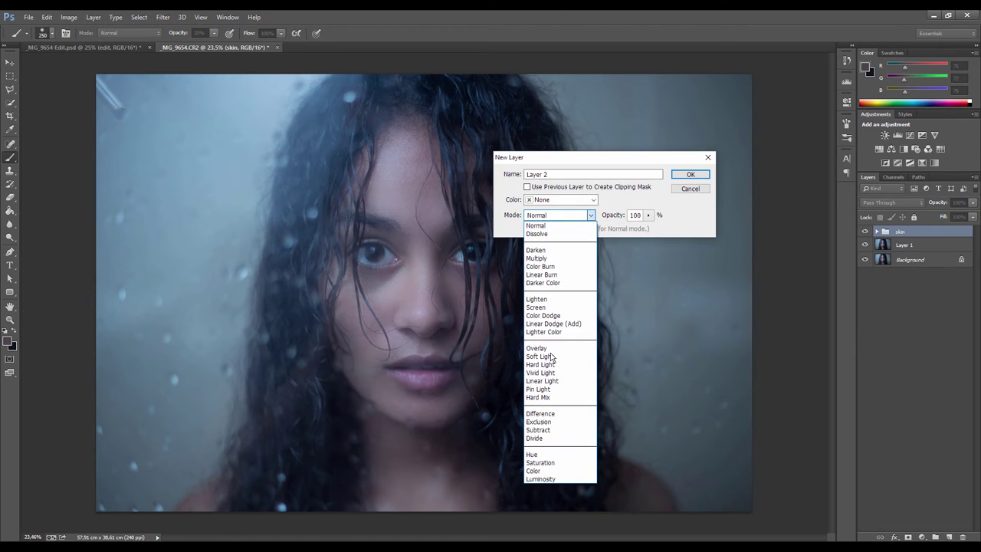
{"action": "left_click", "coordinate": [546, 356]}
{"action": "left_click", "coordinate": [535, 230]}
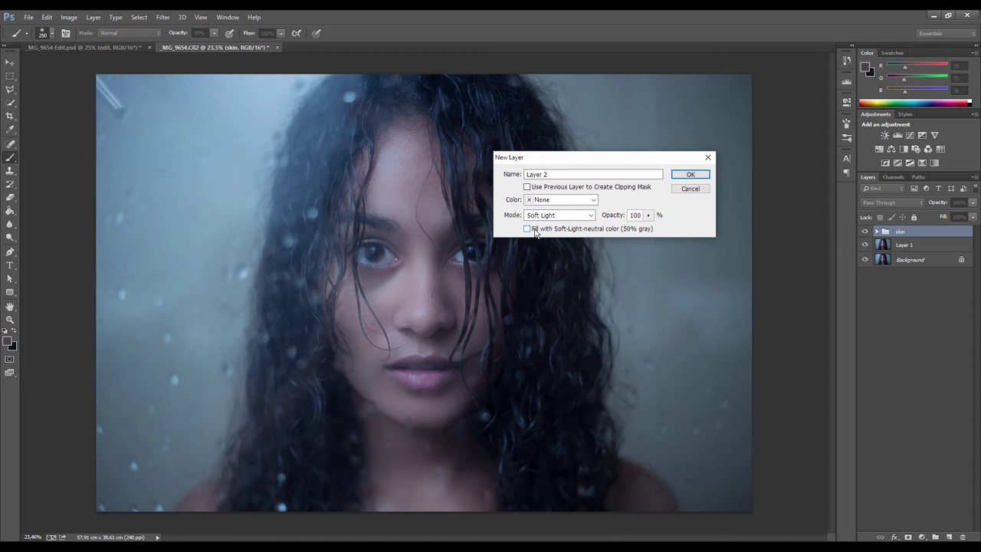
{"action": "left_click", "coordinate": [687, 177]}
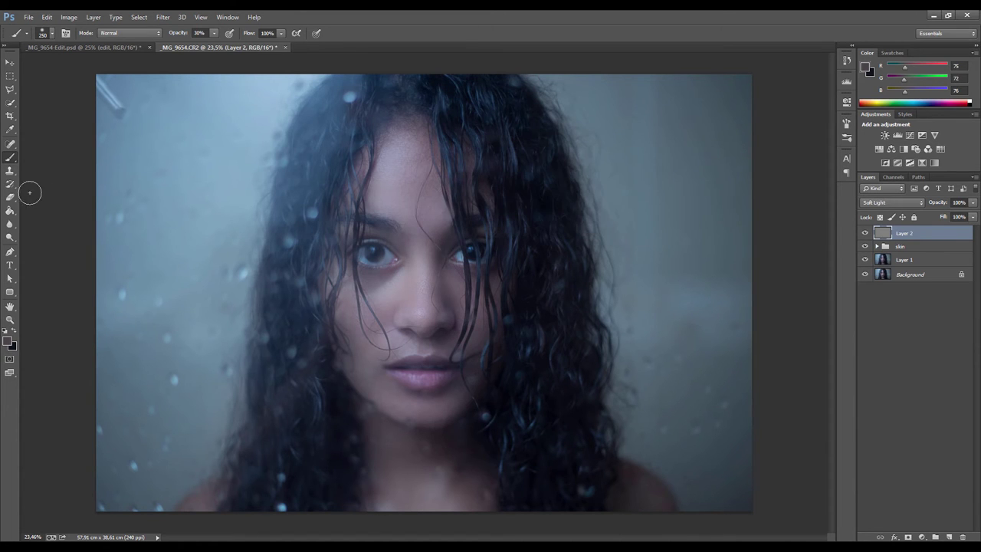
Burn the facial shadows on Layer 2 with a 250 px Burn brush, range Shadows, exposure 11%.
{"action": "left_click", "coordinate": [11, 240]}
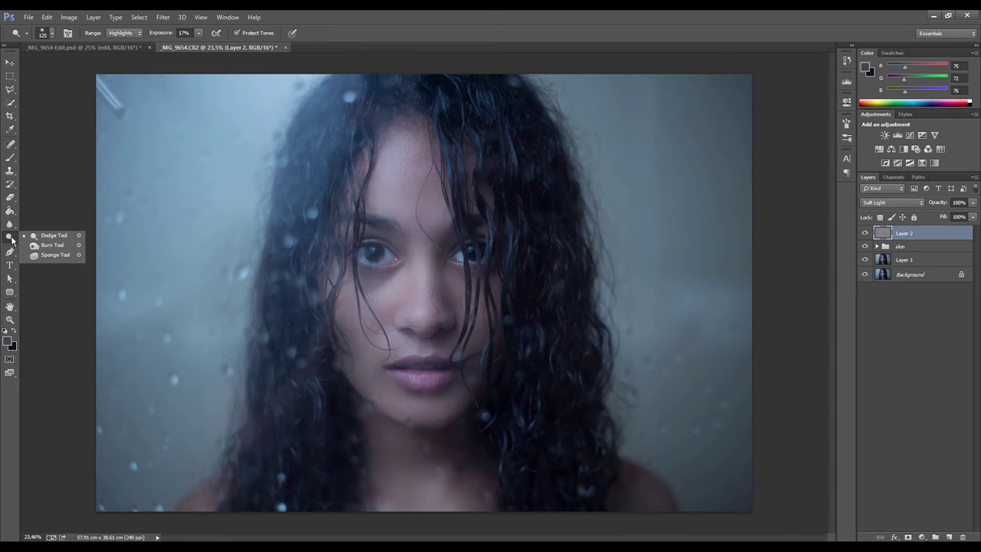
{"action": "left_click", "coordinate": [53, 245]}
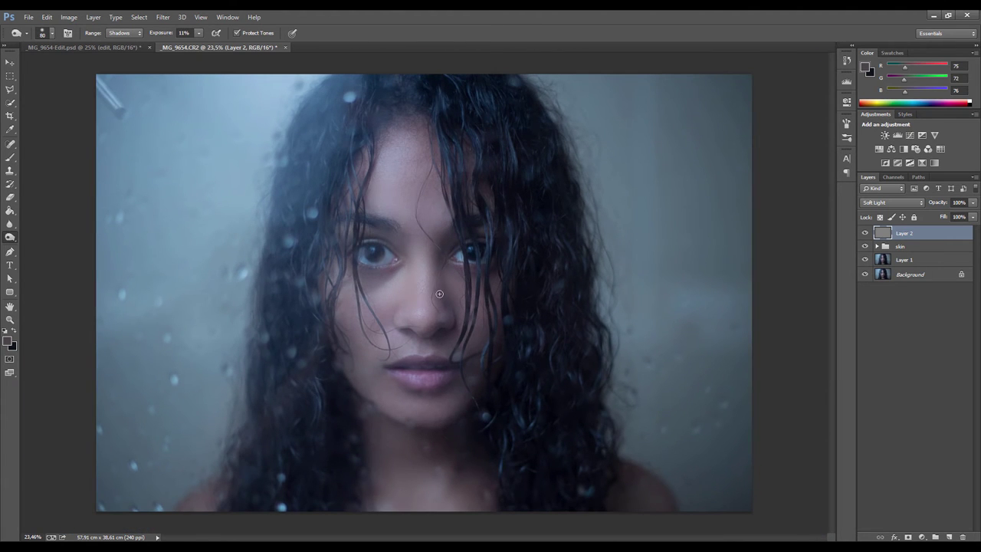
{"action": "key", "text": "bracketright"}
{"action": "key", "text": "bracketright"}
{"action": "key", "text": "bracketright"}
{"action": "key", "text": "bracketright"}
{"action": "key", "text": "bracketright"}
{"action": "key", "text": "bracketright"}
{"action": "key", "text": "bracketright"}
{"action": "left_click", "coordinate": [199, 34]}
{"action": "left_click", "coordinate": [320, 46]}
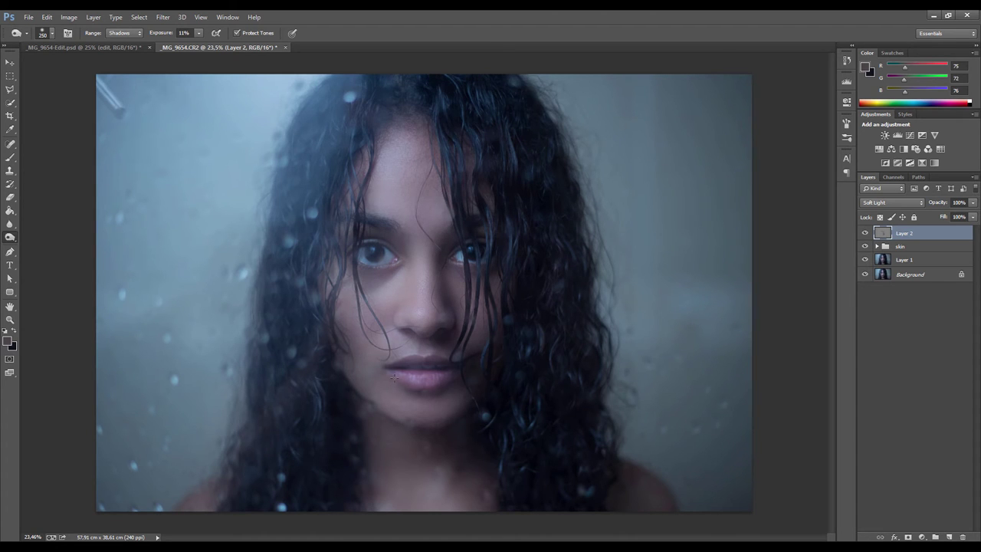
Burn the shadows around the mouth with a smaller 175 px brush and compare the portrait with and without Layer 2.
{"action": "key", "text": "bracketleft"}
{"action": "key", "text": "bracketleft"}
{"action": "left_click", "coordinate": [866, 233]}
{"action": "left_click", "coordinate": [865, 234]}
{"action": "left_click", "coordinate": [865, 233]}
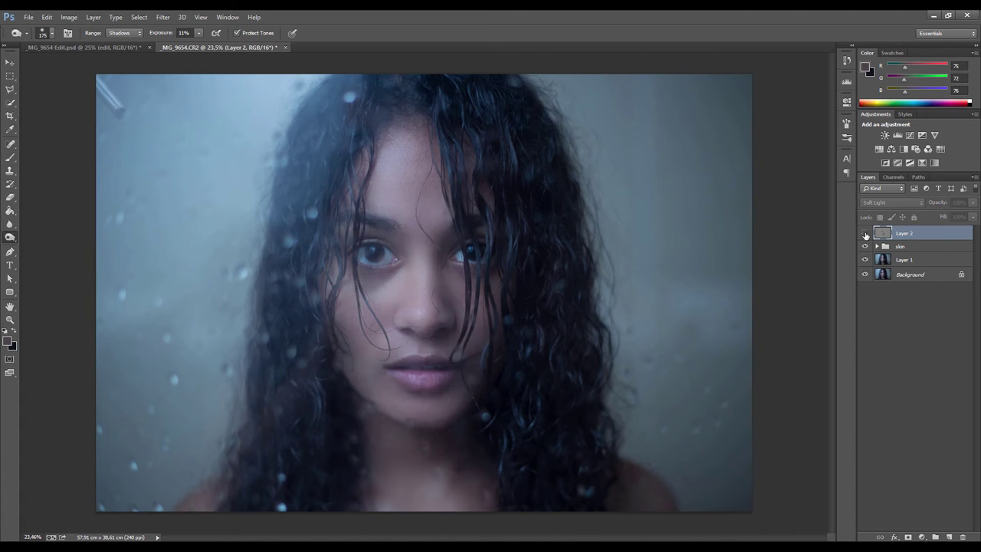
{"action": "left_click", "coordinate": [866, 234]}
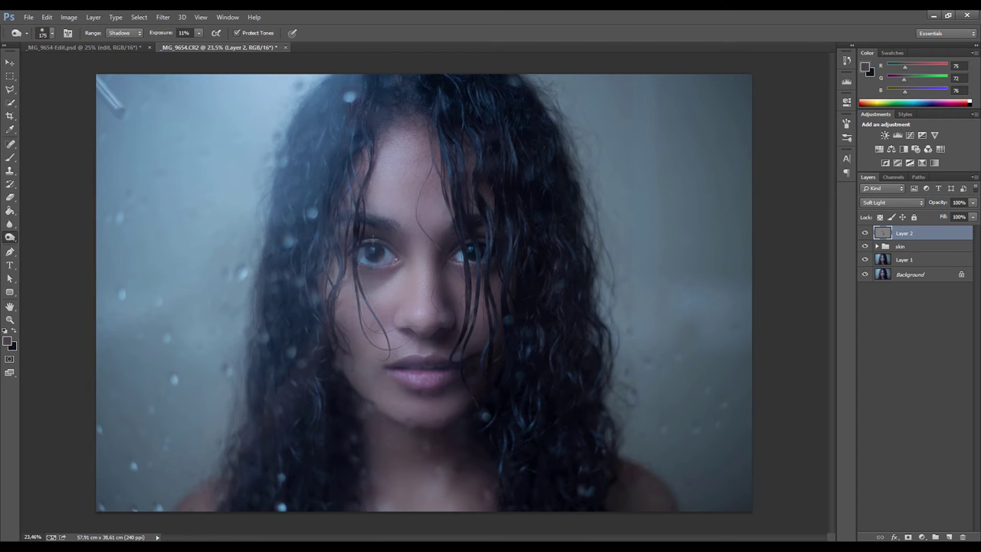
Deepen the remaining shadows around the brows, nose and jaw on Layer 2 with the Burn tool, varying the brush size.
{"action": "key", "text": "bracketleft"}
{"action": "key", "text": "bracketleft"}
{"action": "key", "text": "bracketleft"}
{"action": "key", "text": "bracketleft"}
{"action": "key", "text": "bracketright"}
{"action": "key", "text": "bracketright"}
{"action": "key", "text": "bracketright"}
{"action": "key", "text": "bracketright"}
{"action": "key", "text": "bracketright"}
{"action": "key", "text": "bracketright"}
{"action": "key", "text": "bracketleft"}
{"action": "key", "text": "bracketleft"}
Dodge the forehead on Layer 2 with a 250 px Dodge brush, range Highlights, exposure 17%.
{"action": "left_click", "coordinate": [10, 238]}
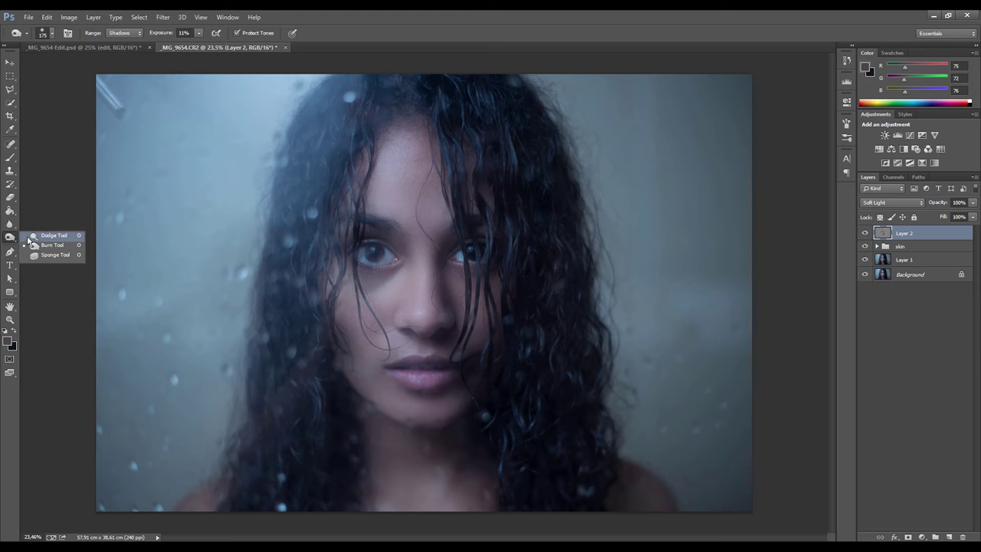
{"action": "left_click", "coordinate": [28, 240]}
{"action": "left_click", "coordinate": [10, 237]}
{"action": "left_click", "coordinate": [46, 235]}
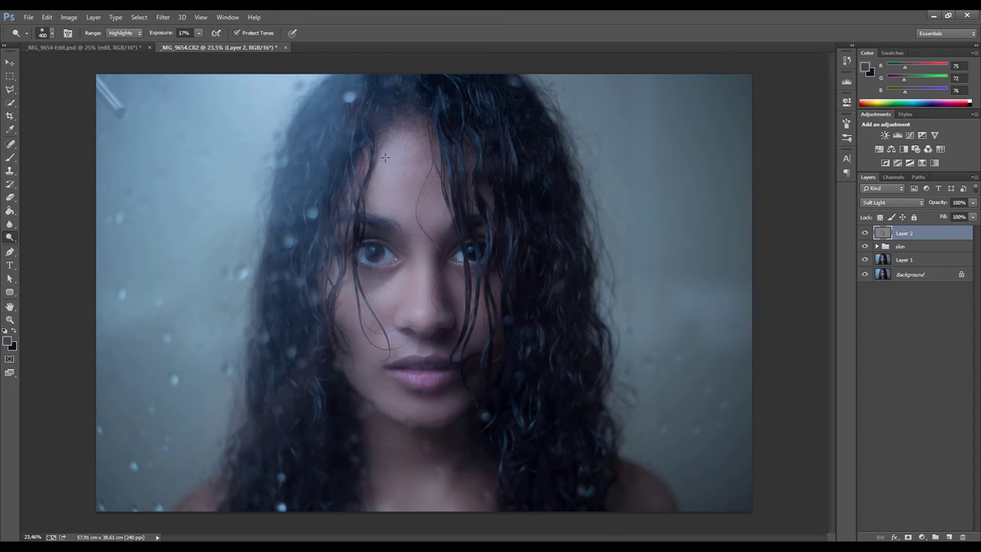
{"action": "key", "text": "bracketleft"}
{"action": "key", "text": "bracketleft"}
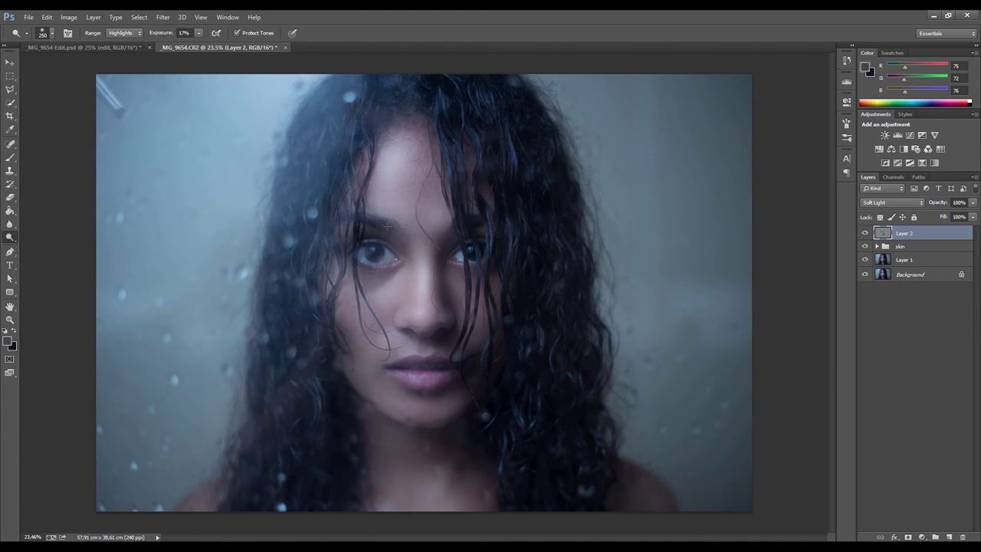
Dodge the highlights around the eyes and nose on Layer 2 with brush sizes between 100 and 200 px.
{"action": "key", "text": "bracketleft"}
{"action": "key", "text": "bracketleft"}
{"action": "key", "text": "bracketleft"}
{"action": "key", "text": "bracketleft"}
{"action": "key", "text": "bracketleft"}
{"action": "key", "text": "bracketright"}
{"action": "key", "text": "bracketright"}
{"action": "key", "text": "bracketright"}
{"action": "key", "text": "bracketright"}
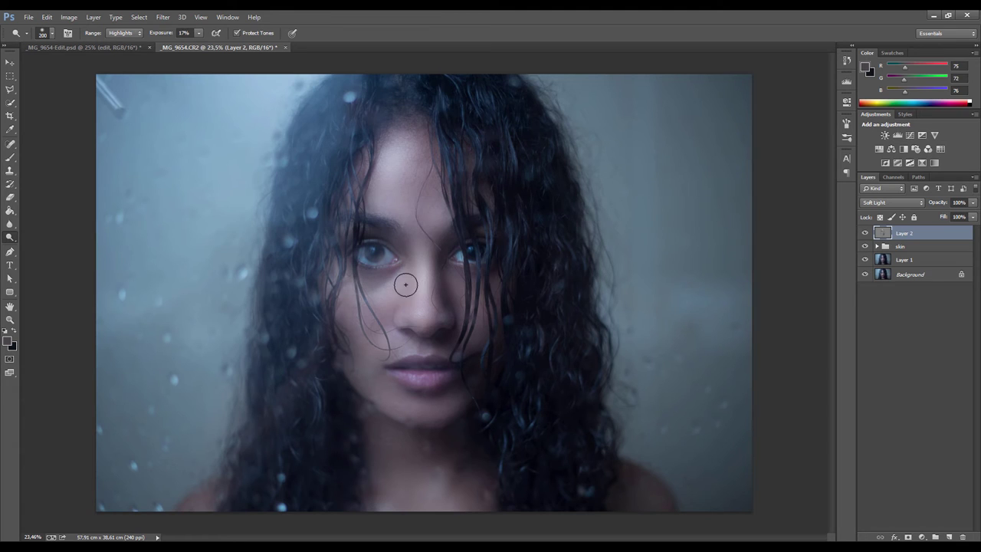
Dodge the highlight on the lips with a brush of about 150 px.
{"action": "key", "text": "bracketright"}
{"action": "key", "text": "bracketleft"}
{"action": "key", "text": "bracketleft"}
{"action": "key", "text": "bracketleft"}
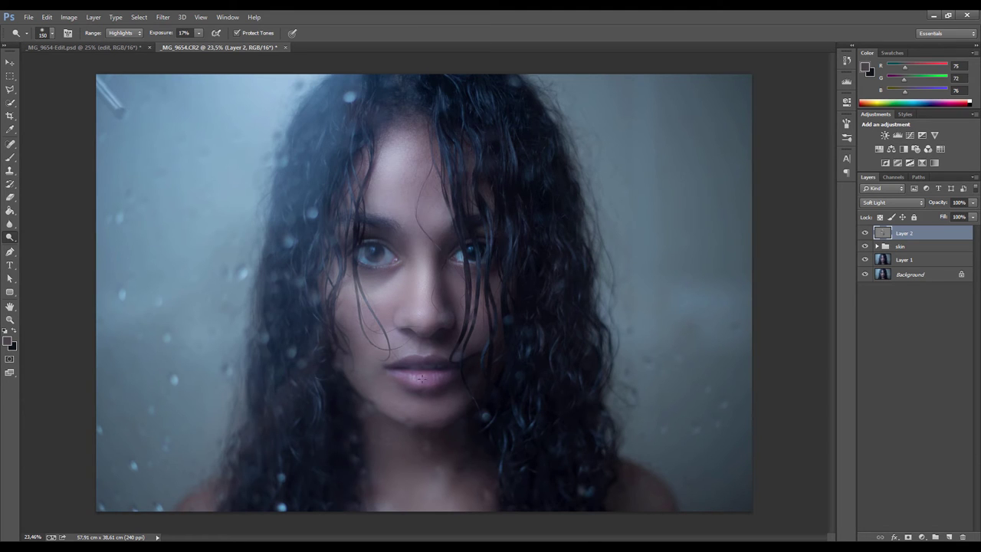
{"action": "key", "text": "bracketright"}
{"action": "key", "text": "bracketleft"}
{"action": "key", "text": "bracketleft"}
{"action": "key", "text": "bracketleft"}
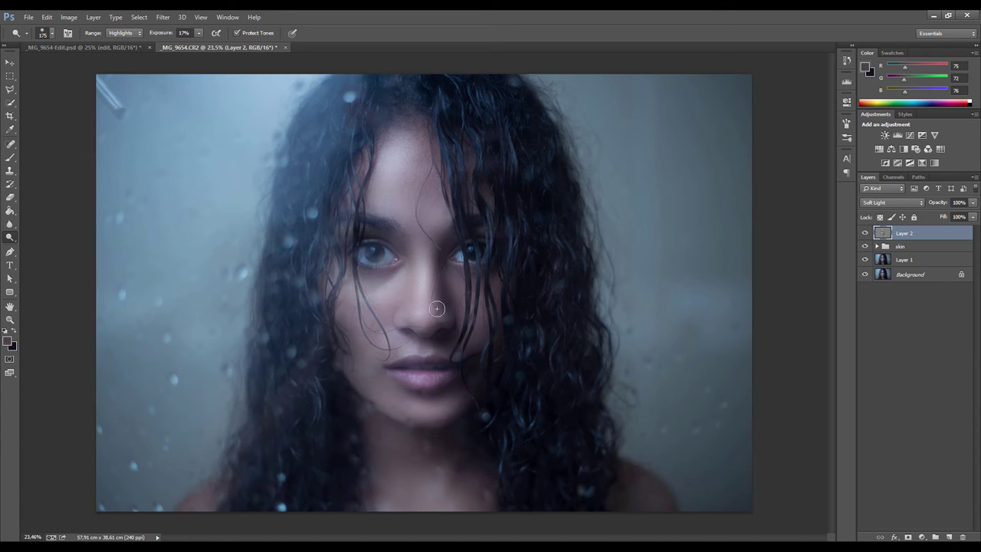
Brighten the middle of the forehead further with a 300 px Dodge brush.
{"action": "key", "text": "bracketright"}
{"action": "key", "text": "bracketright"}
{"action": "key", "text": "bracketright"}
{"action": "mouse_move", "coordinate": [409, 155]}
{"action": "left_mouse_down"}
{"action": "mouse_move", "coordinate": [375, 149]}
{"action": "mouse_move", "coordinate": [415, 177]}
{"action": "mouse_move", "coordinate": [441, 175]}
{"action": "left_mouse_up"}
{"action": "key", "text": "bracketright"}
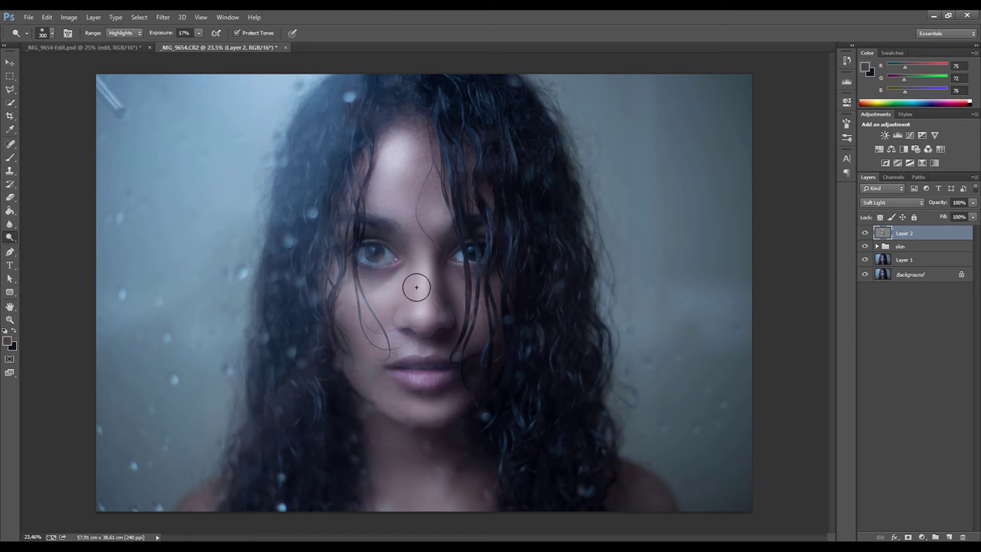
Dodge the remaining highlights on the nose and cheeks with brushes down to 125 px and compare with Layer 2 hidden.
{"action": "key", "text": "bracketleft"}
{"action": "key", "text": "bracketleft"}
{"action": "key", "text": "bracketleft"}
{"action": "key", "text": "bracketright"}
{"action": "key", "text": "bracketright"}
{"action": "key", "text": "bracketright"}
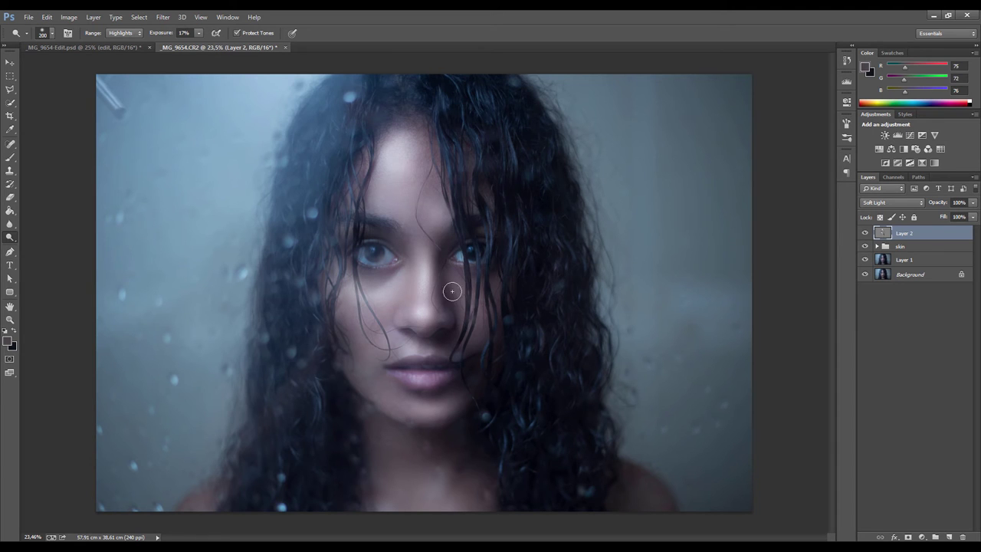
{"action": "key", "text": "bracketleft"}
{"action": "key", "text": "bracketleft"}
{"action": "key", "text": "bracketleft"}
{"action": "left_click", "coordinate": [865, 233]}
{"action": "left_click", "coordinate": [866, 233]}
Lower the opacity of the dodge-and-burn Layer 2 to 41%.
{"action": "scroll", "coordinate": [323, 275], "scroll_direction": "down", "scroll_amount": 2}
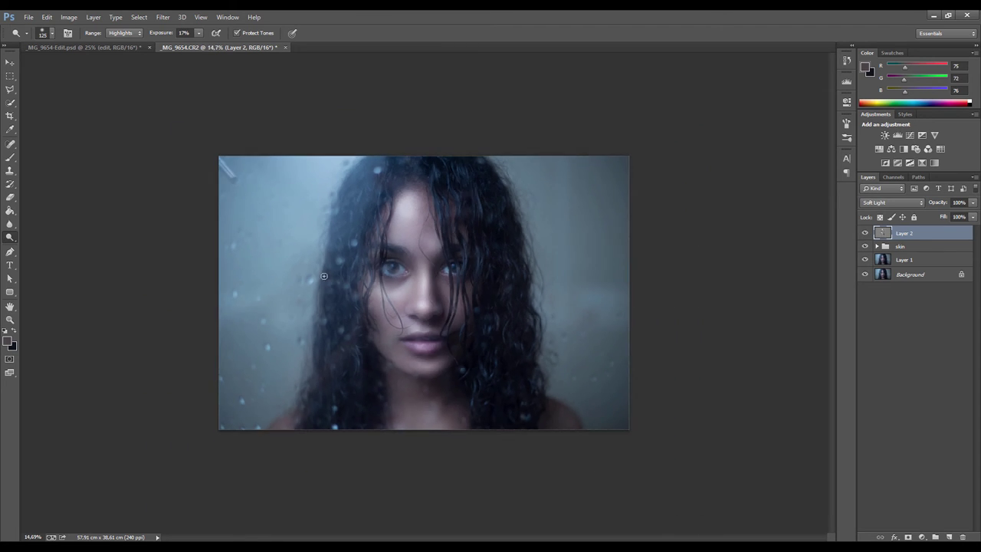
{"action": "scroll", "coordinate": [324, 275], "scroll_direction": "up", "scroll_amount": 3}
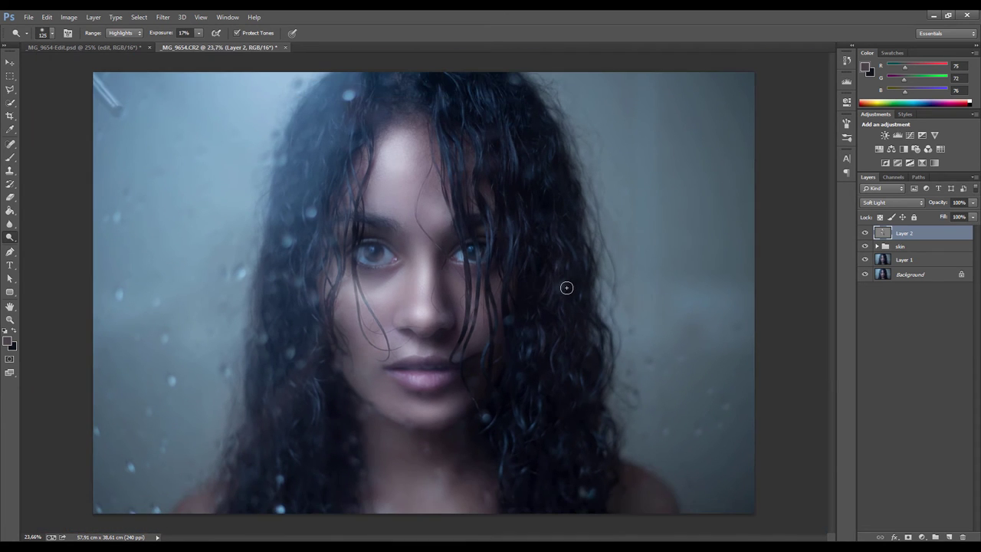
{"action": "scroll", "coordinate": [567, 288], "scroll_direction": "down", "scroll_amount": 1}
{"action": "left_click", "coordinate": [973, 202]}
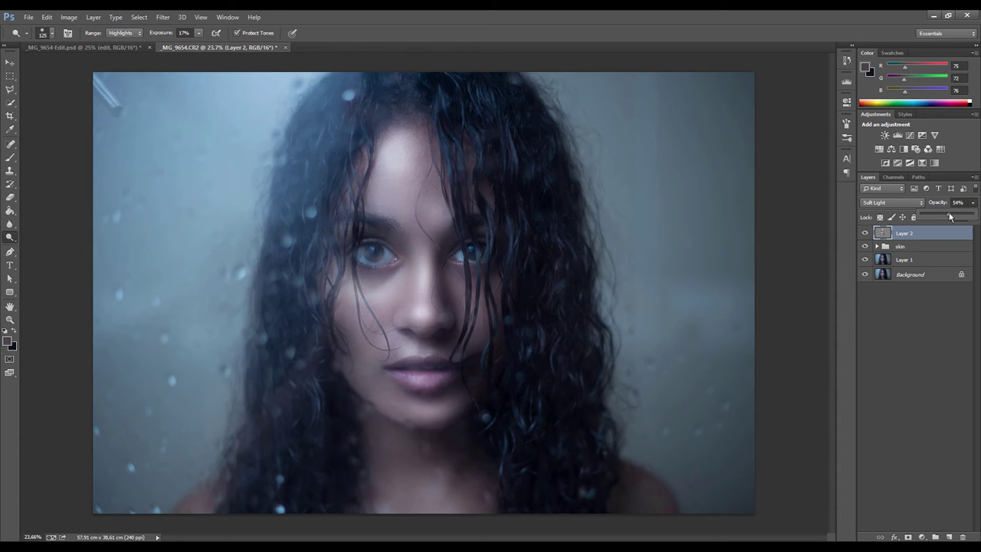
{"action": "left_click_drag", "start_coordinate": [950, 217], "coordinate": [943, 219]}
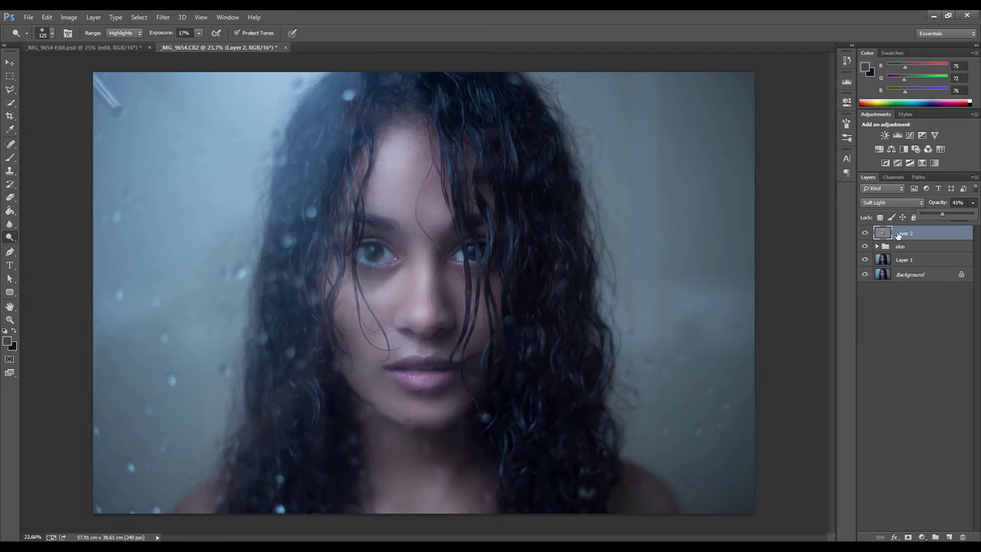
Compare the whole portrait with and without the dodge-and-burn layer, toggling the visibility of Layer 2.
{"action": "scroll", "coordinate": [638, 296], "scroll_direction": "down", "scroll_amount": 1}
{"action": "scroll", "coordinate": [639, 296], "scroll_direction": "down", "scroll_amount": 1}
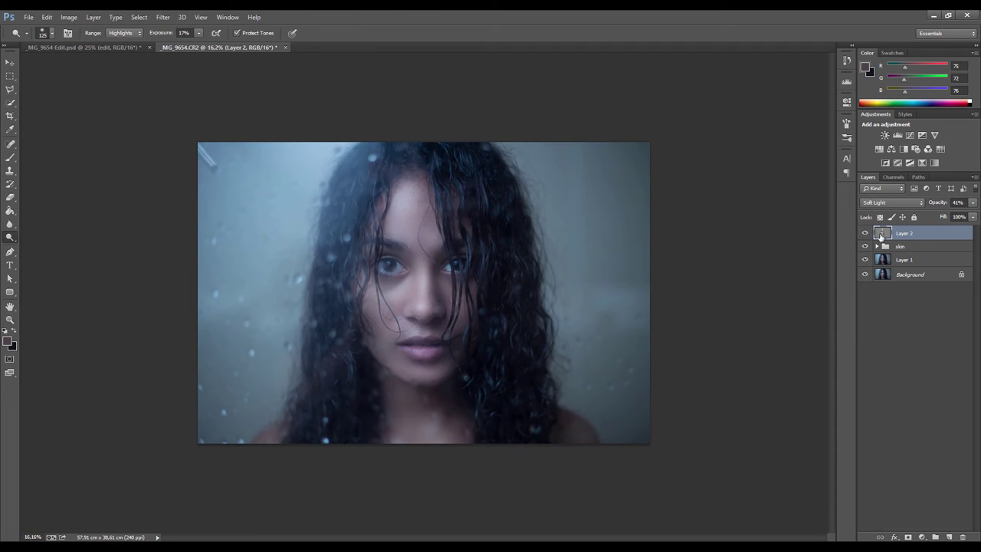
{"action": "left_click", "coordinate": [865, 233]}
{"action": "left_click", "coordinate": [866, 233]}
{"action": "left_click", "coordinate": [866, 233]}
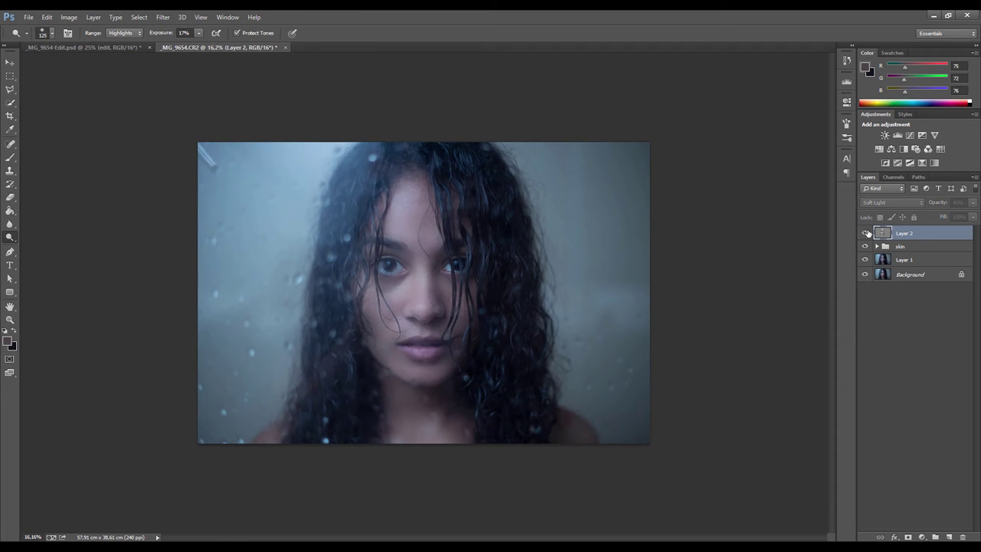
{"action": "left_click", "coordinate": [866, 233]}
{"action": "left_click", "coordinate": [865, 233]}
{"action": "left_click", "coordinate": [865, 233]}
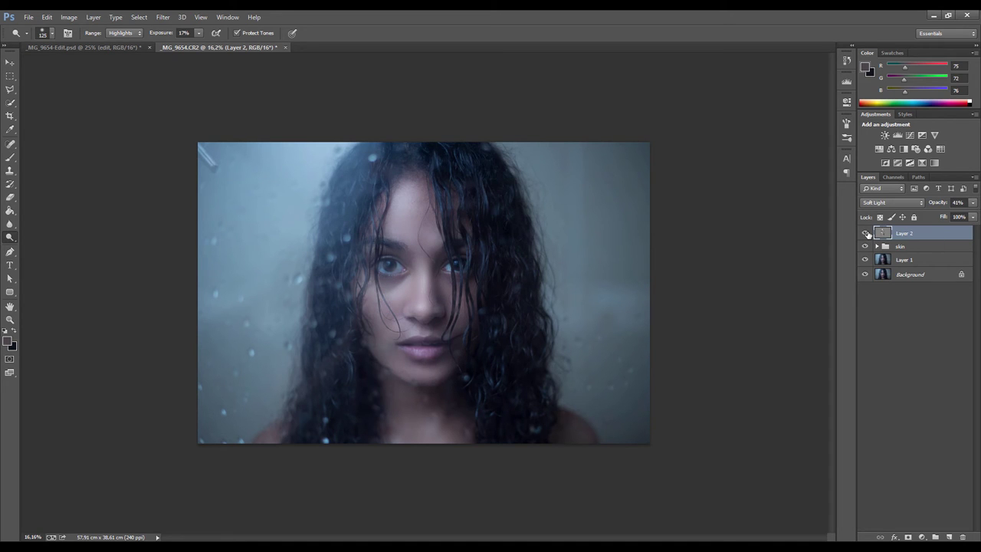
{"action": "left_click", "coordinate": [866, 233]}
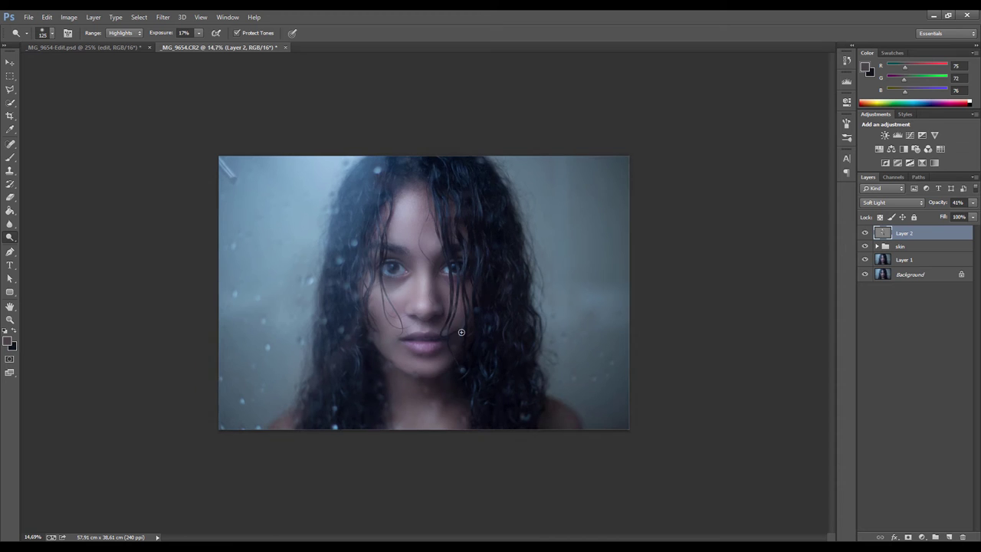
{"action": "scroll", "coordinate": [589, 255], "scroll_direction": "up", "scroll_amount": 3}
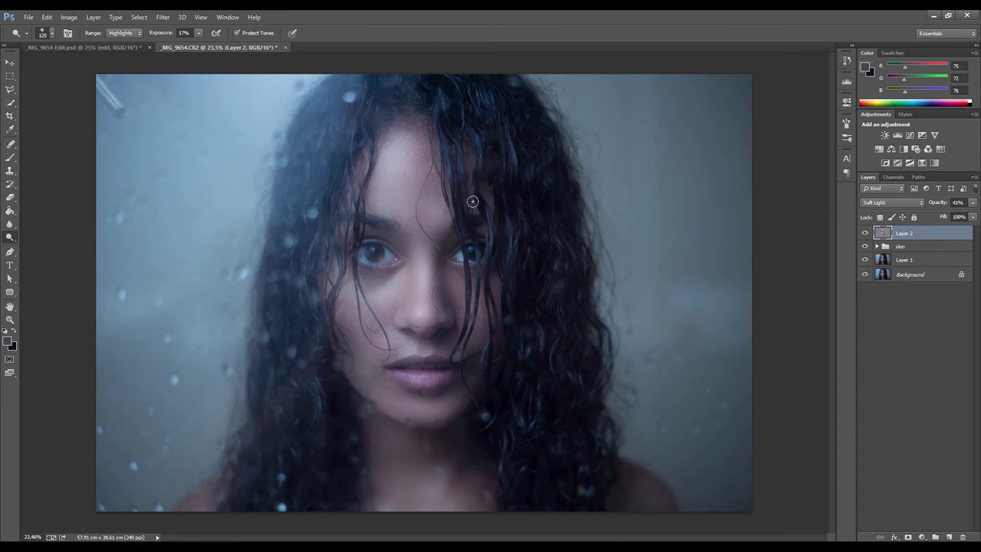
Add a Curves adjustment layer and shape an S-curve on the image, darkening the facial shadows and brightening the forehead tones.
{"action": "left_click", "coordinate": [910, 135]}
{"action": "left_click", "coordinate": [703, 141]}
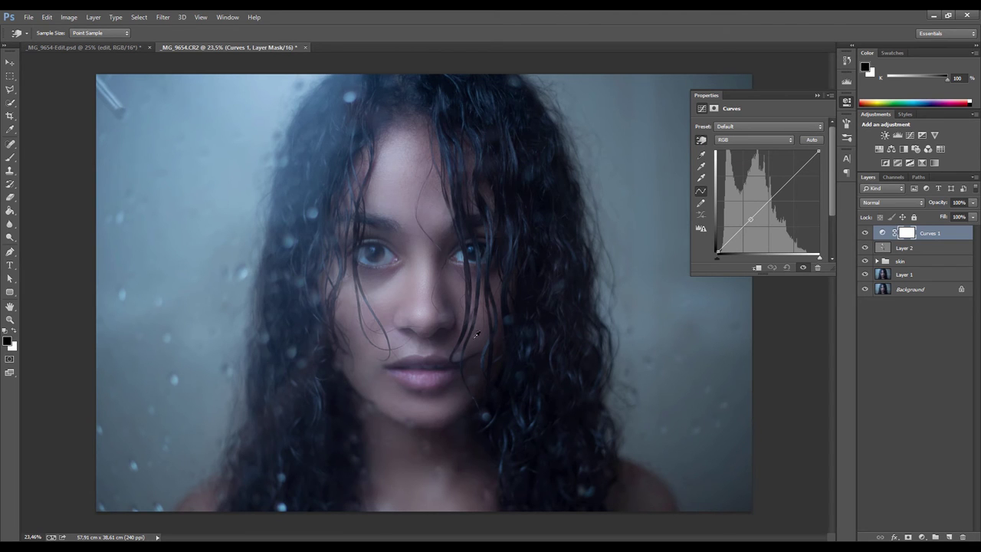
{"action": "left_click_drag", "start_coordinate": [449, 334], "coordinate": [449, 346]}
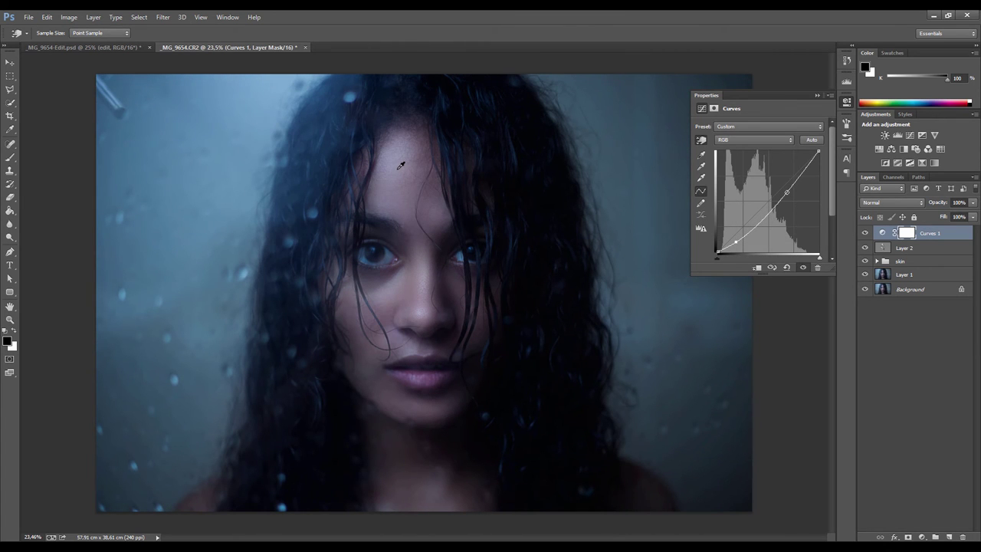
{"action": "left_click_drag", "start_coordinate": [400, 165], "coordinate": [403, 143]}
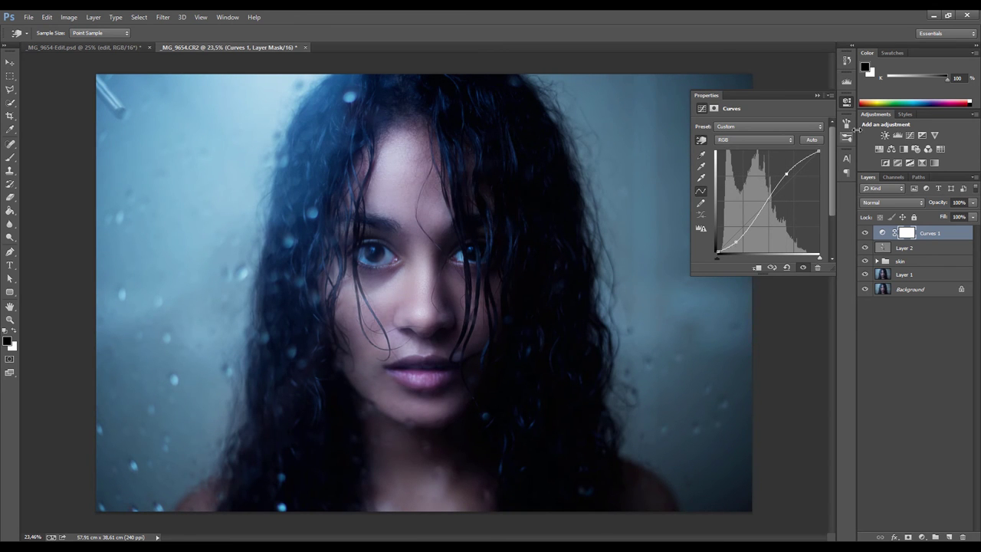
{"action": "left_click", "coordinate": [848, 103]}
Invert the Curves 1 mask to black and reveal the effect over the face with an 800 px white brush at 30% opacity.
{"action": "key", "text": "o"}
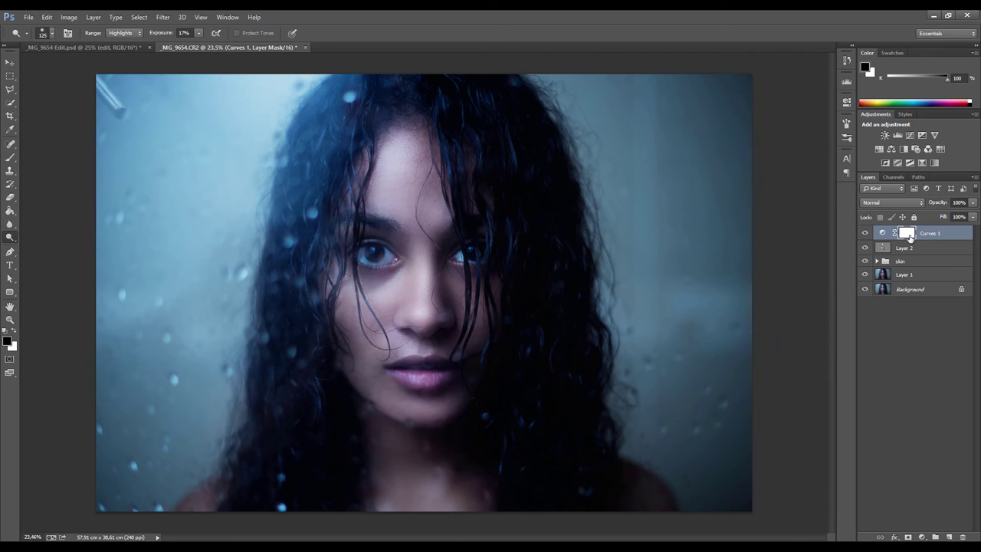
{"action": "key", "text": "ctrl+i"}
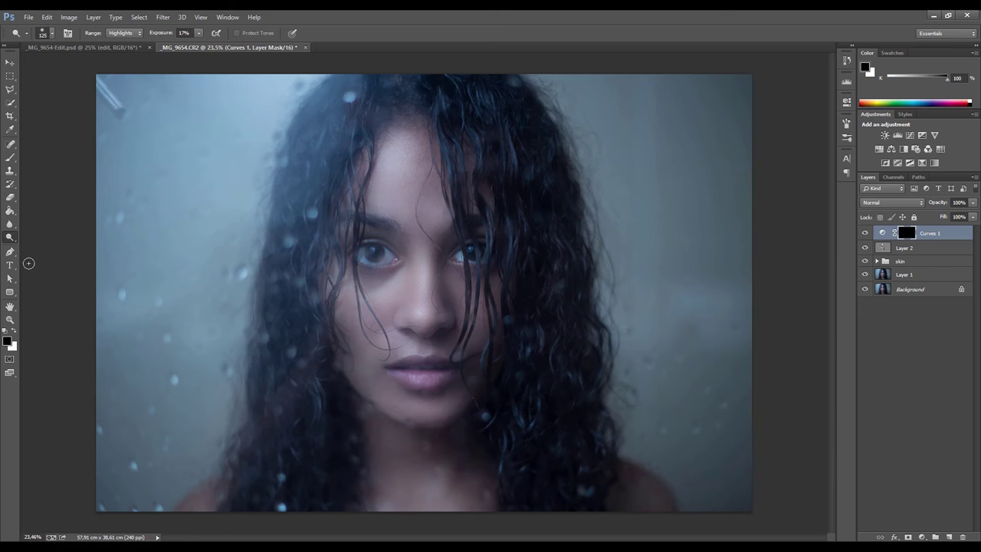
{"action": "key", "text": "b"}
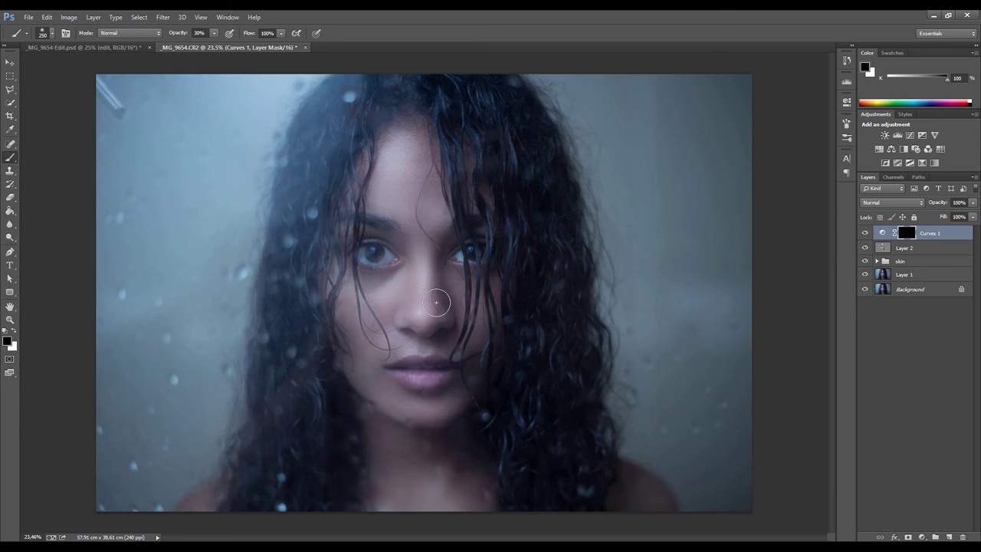
{"action": "key", "text": "bracketright"}
{"action": "key", "text": "bracketright"}
{"action": "key", "text": "bracketright"}
{"action": "key", "text": "bracketright"}
{"action": "key", "text": "bracketright"}
{"action": "key", "text": "bracketright"}
{"action": "left_click", "coordinate": [10, 327]}
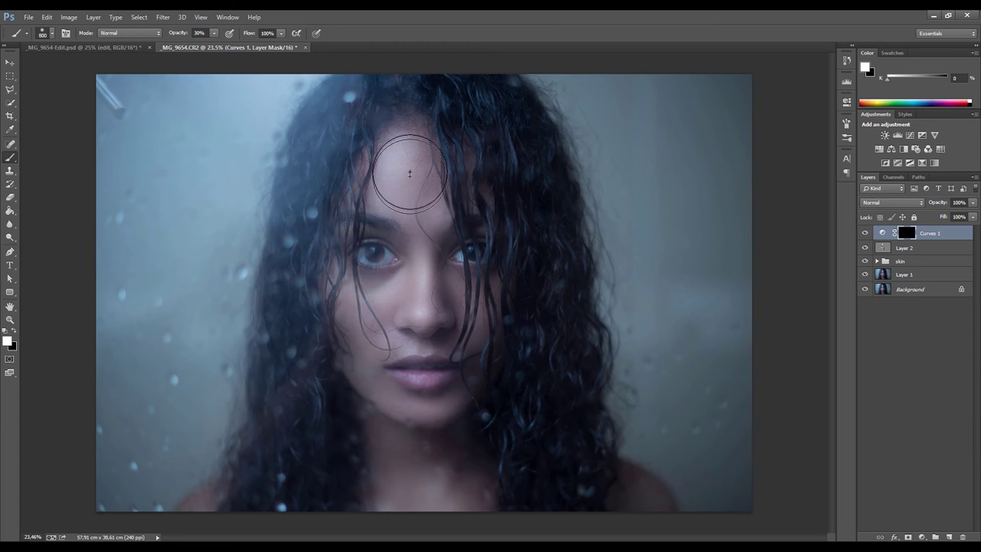
{"action": "left_click", "coordinate": [405, 164]}
{"action": "mouse_move", "coordinate": [419, 215]}
{"action": "left_mouse_down"}
{"action": "mouse_move", "coordinate": [453, 277]}
{"action": "mouse_move", "coordinate": [473, 369]}
{"action": "mouse_move", "coordinate": [411, 163]}
{"action": "mouse_move", "coordinate": [384, 317]}
{"action": "left_mouse_up"}
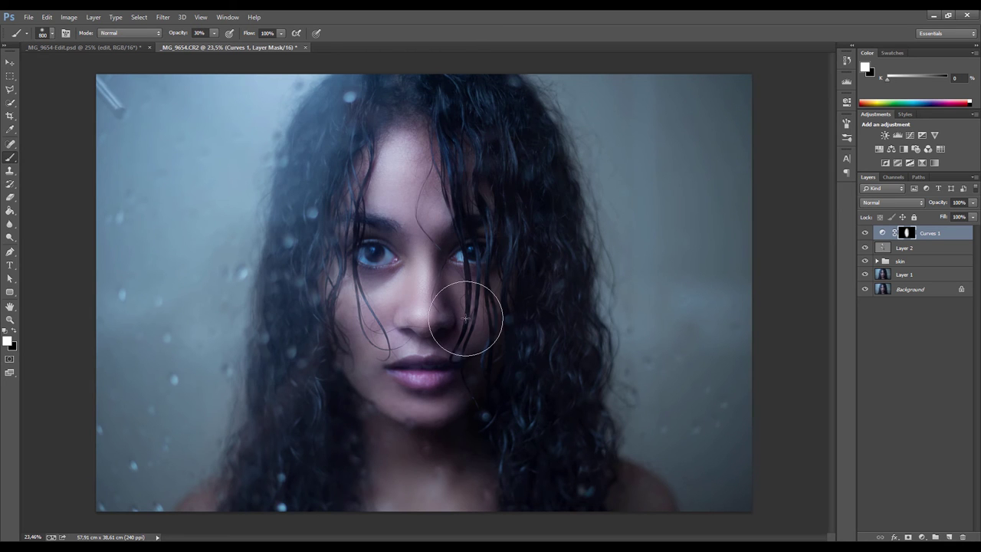
Set the Curves 1 layer opacity to 34% and compare the portrait with and without it.
{"action": "left_click", "coordinate": [973, 204]}
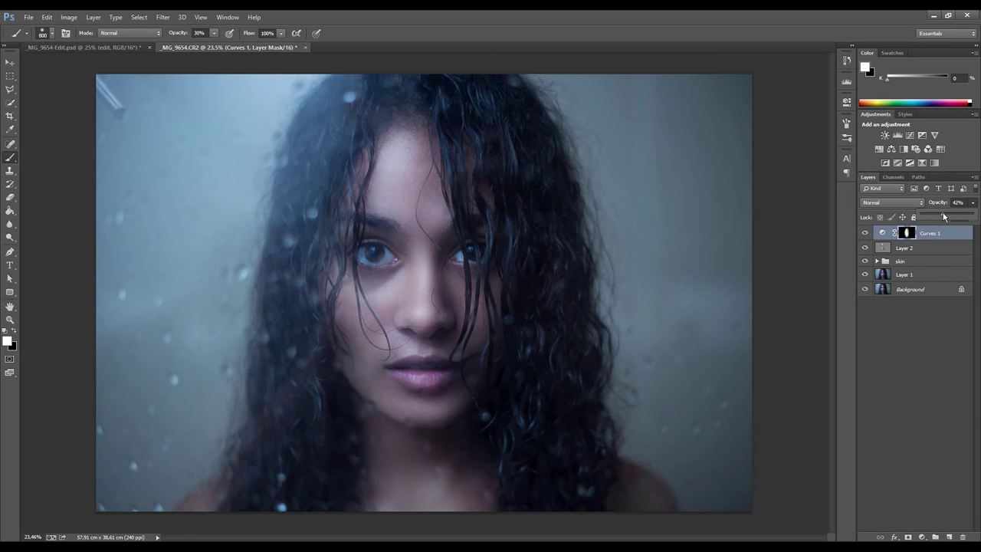
{"action": "left_click", "coordinate": [873, 227]}
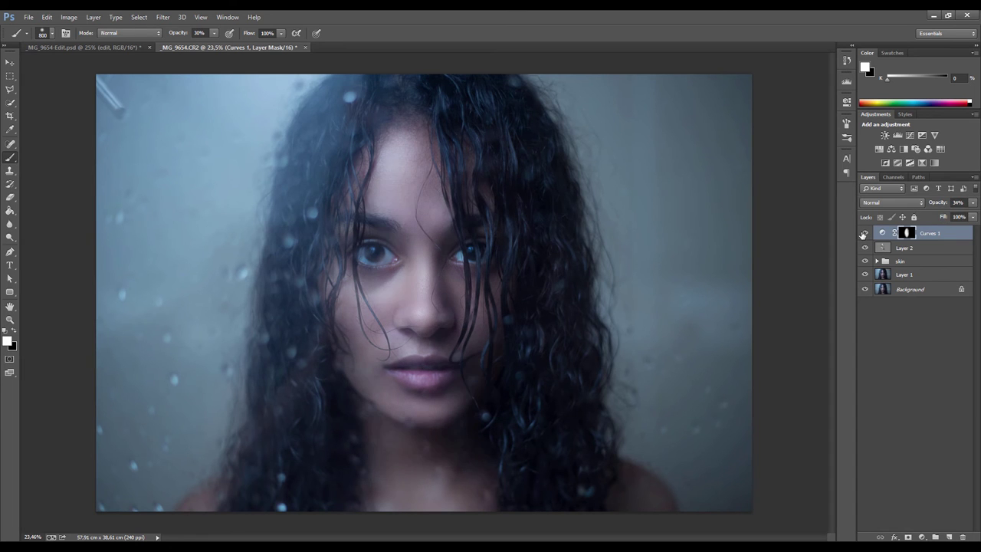
{"action": "scroll", "coordinate": [579, 318], "scroll_direction": "down", "scroll_amount": 1}
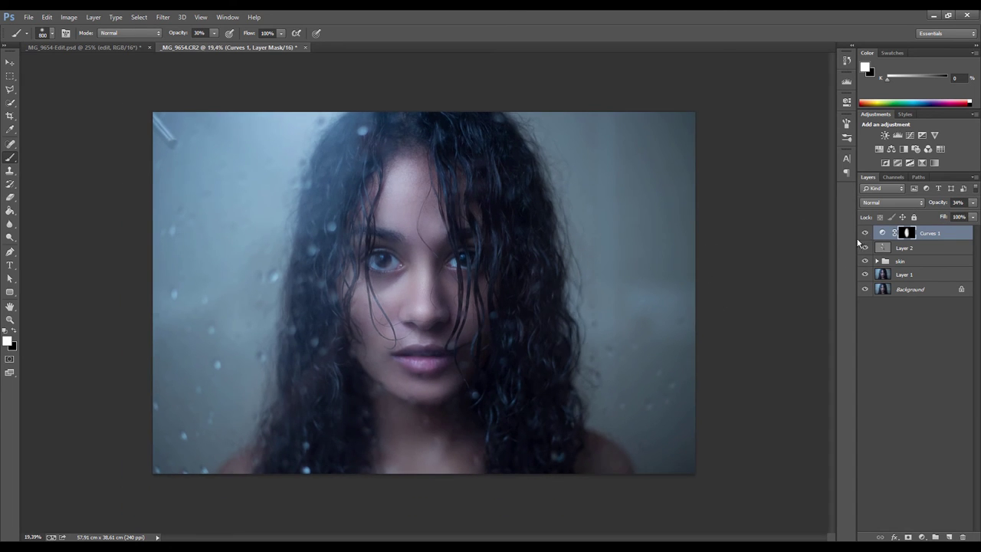
{"action": "left_click", "coordinate": [865, 233]}
{"action": "left_click", "coordinate": [864, 233]}
{"action": "left_click", "coordinate": [865, 233]}
{"action": "left_click", "coordinate": [864, 233]}
Add a second Curves adjustment layer and shape an S-curve for the lips, darkening the shadows and lifting the midtones.
{"action": "scroll", "coordinate": [549, 289], "scroll_direction": "down", "scroll_amount": 1}
{"action": "scroll", "coordinate": [554, 291], "scroll_direction": "up", "scroll_amount": 3}
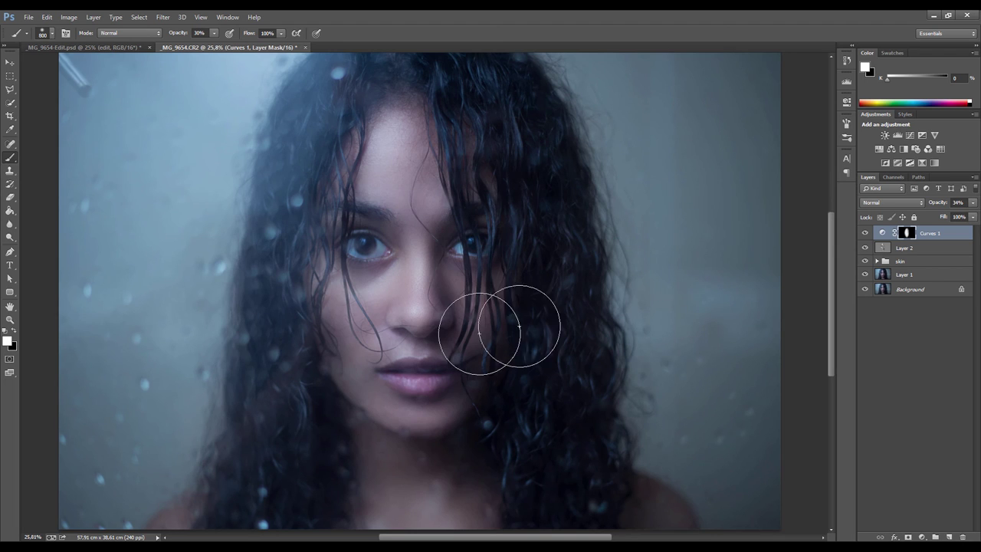
{"action": "left_click", "coordinate": [908, 137]}
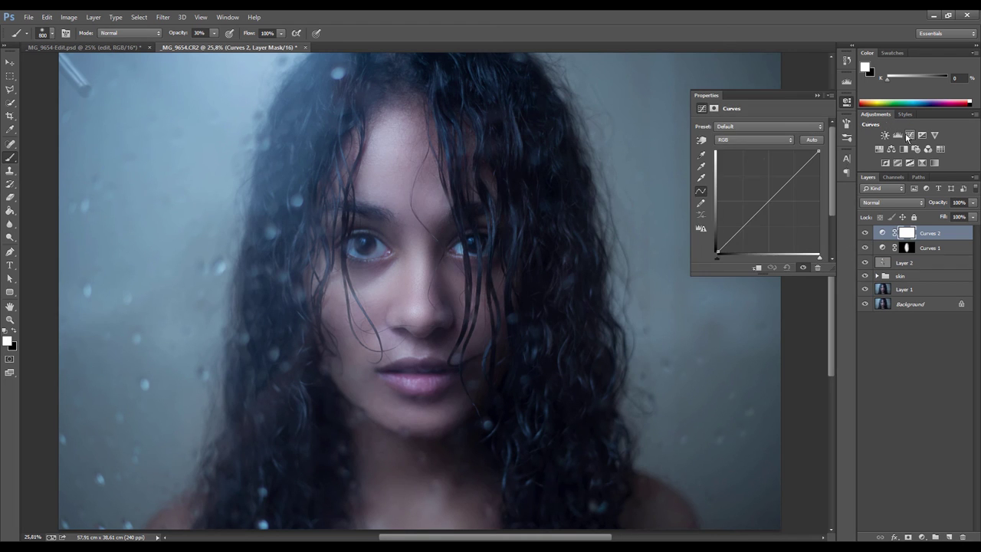
{"action": "left_click", "coordinate": [701, 154]}
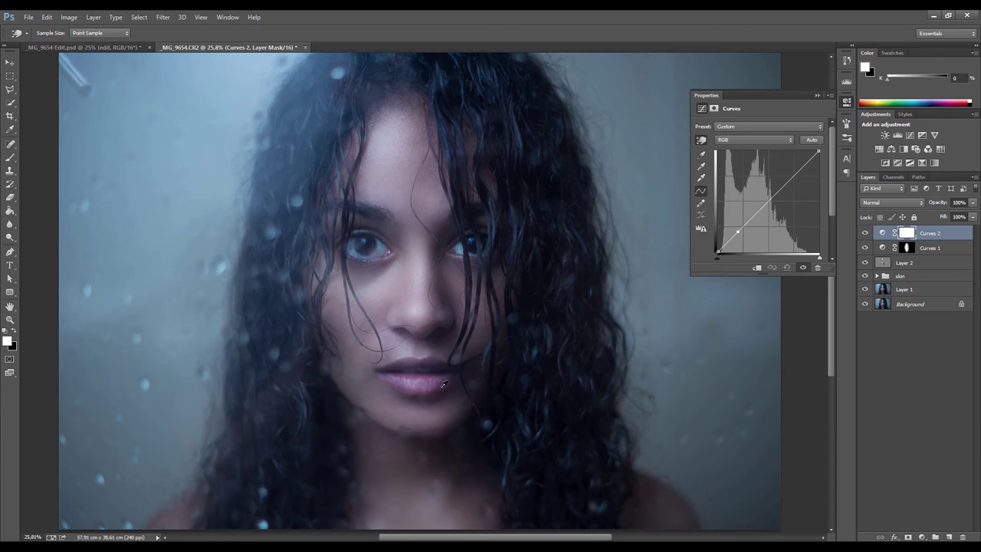
{"action": "left_click_drag", "start_coordinate": [443, 389], "coordinate": [411, 372]}
{"action": "left_click_drag", "start_coordinate": [738, 238], "coordinate": [736, 237]}
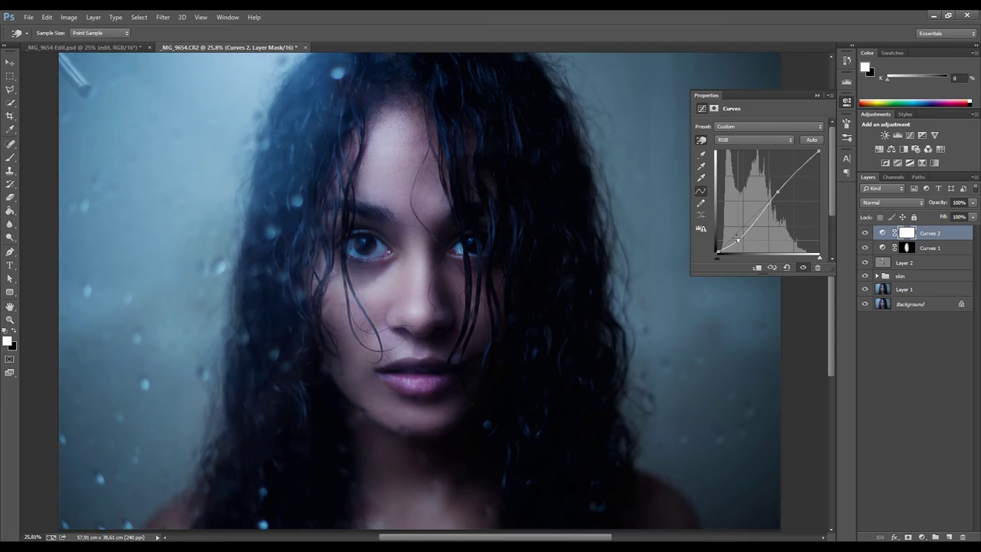
{"action": "left_click_drag", "start_coordinate": [777, 192], "coordinate": [777, 189]}
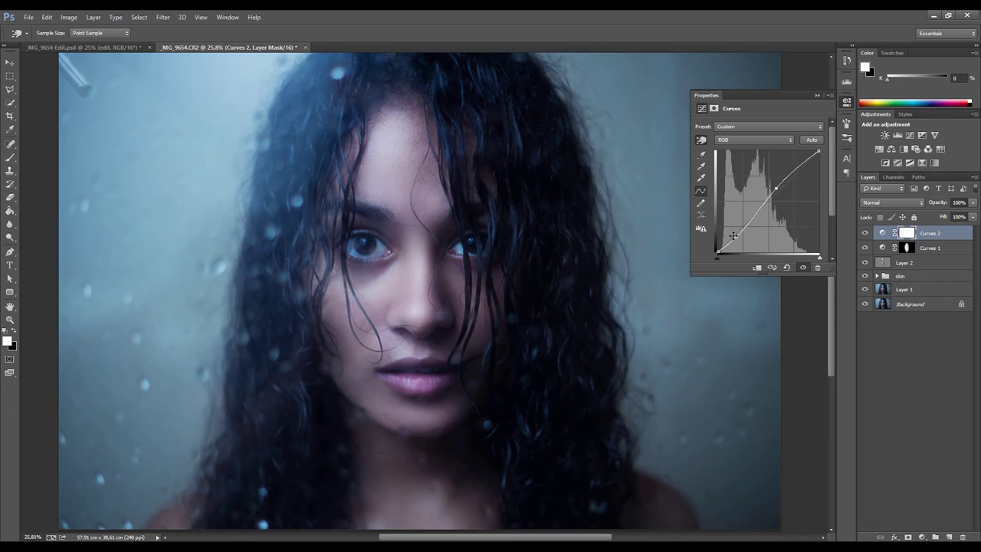
{"action": "left_click_drag", "start_coordinate": [738, 237], "coordinate": [736, 239]}
{"action": "left_click_drag", "start_coordinate": [775, 188], "coordinate": [761, 203]}
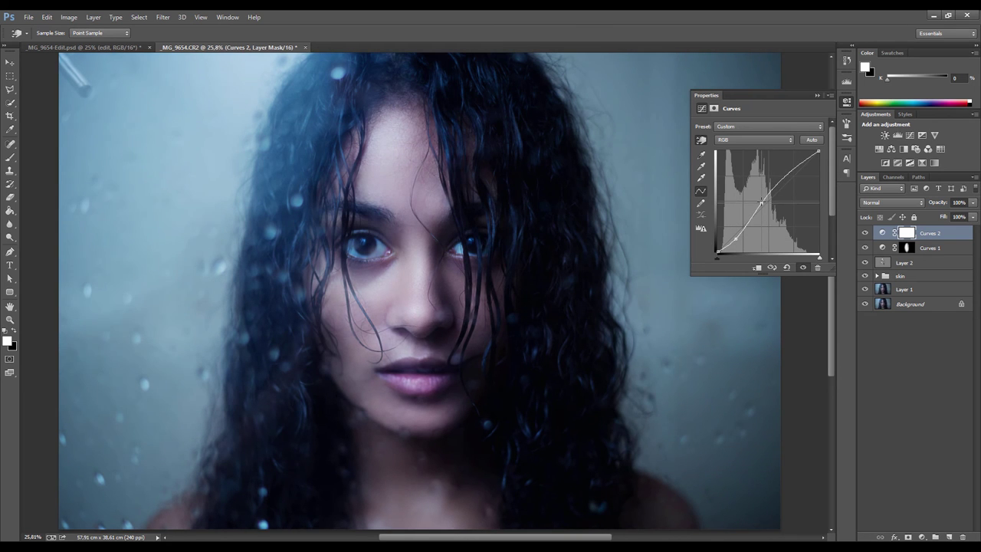
{"action": "left_click", "coordinate": [847, 100]}
Invert the Curves 2 mask to black and reveal the effect over the lips with a 250 px white brush at 30% opacity.
{"action": "key", "text": "b"}
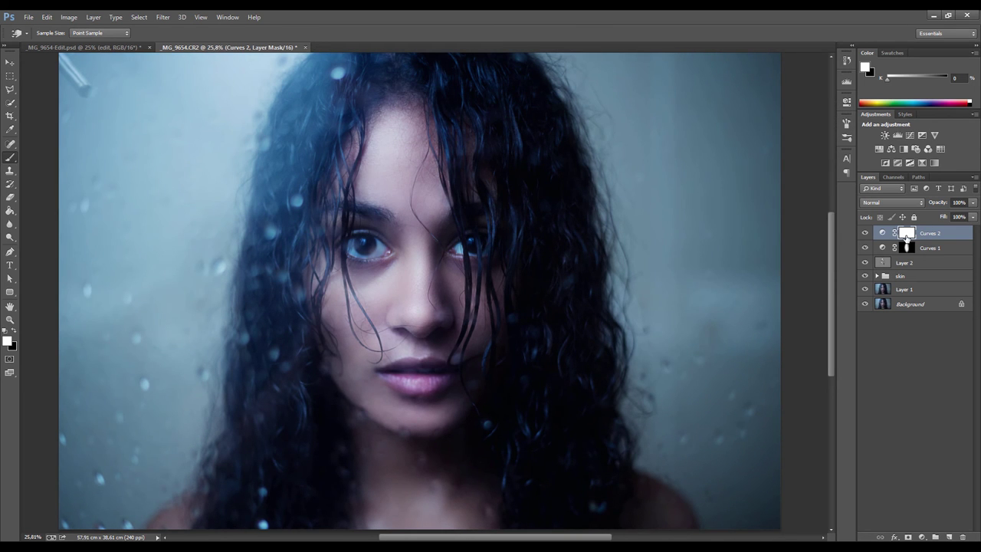
{"action": "key", "text": "ctrl+i"}
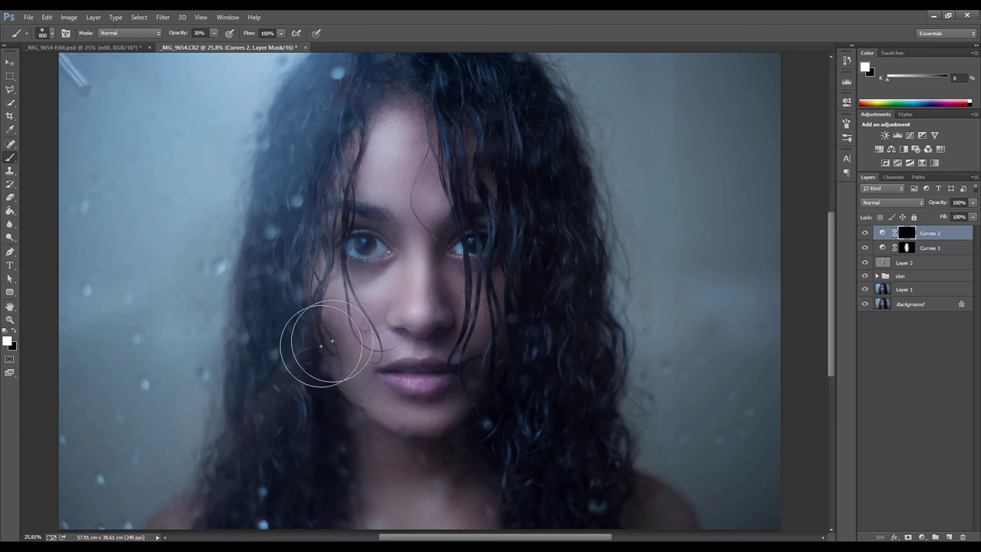
{"action": "key", "text": "bracketleft"}
{"action": "key", "text": "bracketleft"}
{"action": "key", "text": "bracketleft"}
{"action": "key", "text": "bracketleft"}
{"action": "key", "text": "bracketleft"}
{"action": "key", "text": "bracketleft"}
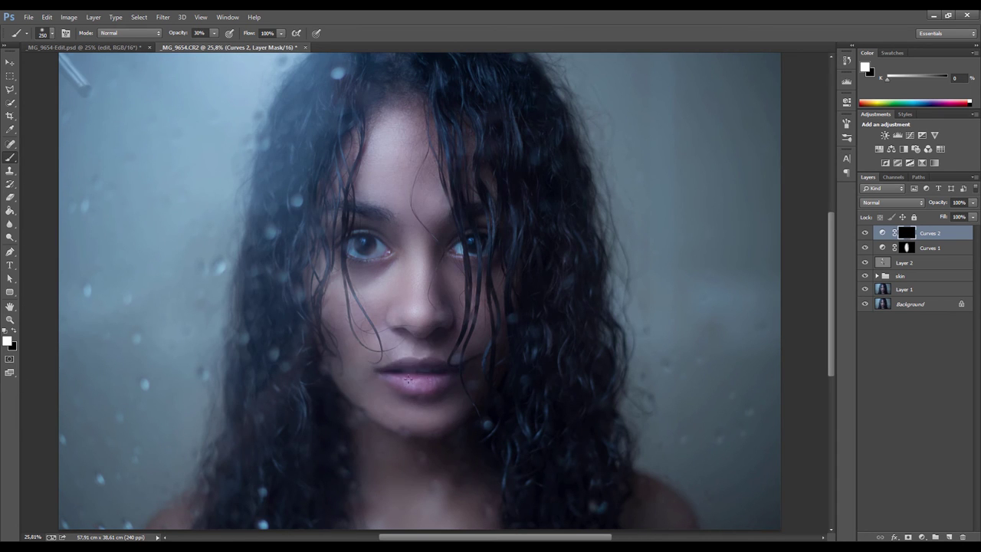
{"action": "mouse_move", "coordinate": [399, 375]}
{"action": "left_mouse_down"}
{"action": "mouse_move", "coordinate": [453, 374]}
{"action": "mouse_move", "coordinate": [401, 369]}
{"action": "mouse_move", "coordinate": [450, 362]}
{"action": "left_mouse_up"}
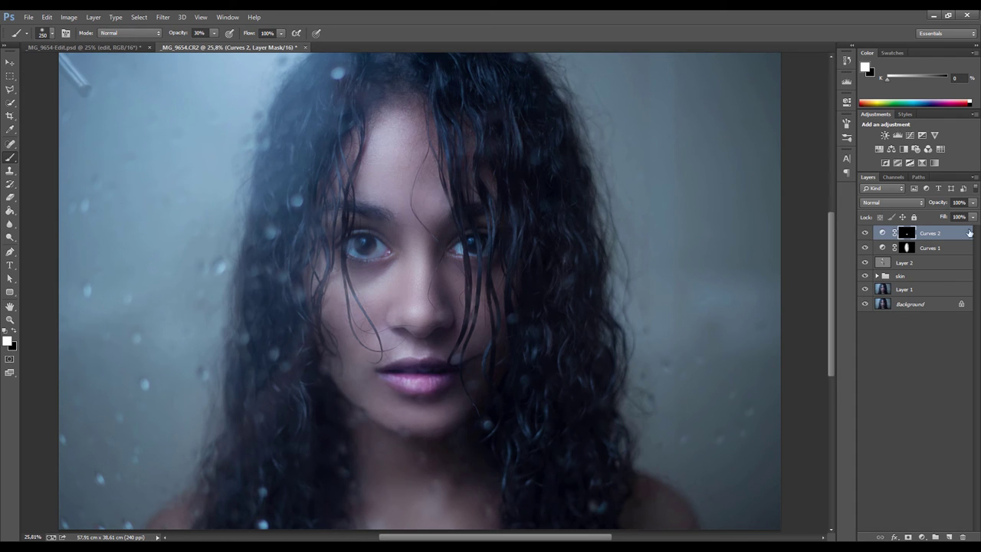
Compare the lips with and without the Curves 2 layer and reduce its opacity to 21%.
{"action": "left_click", "coordinate": [972, 216]}
{"action": "left_click_drag", "start_coordinate": [946, 218], "coordinate": [943, 219]}
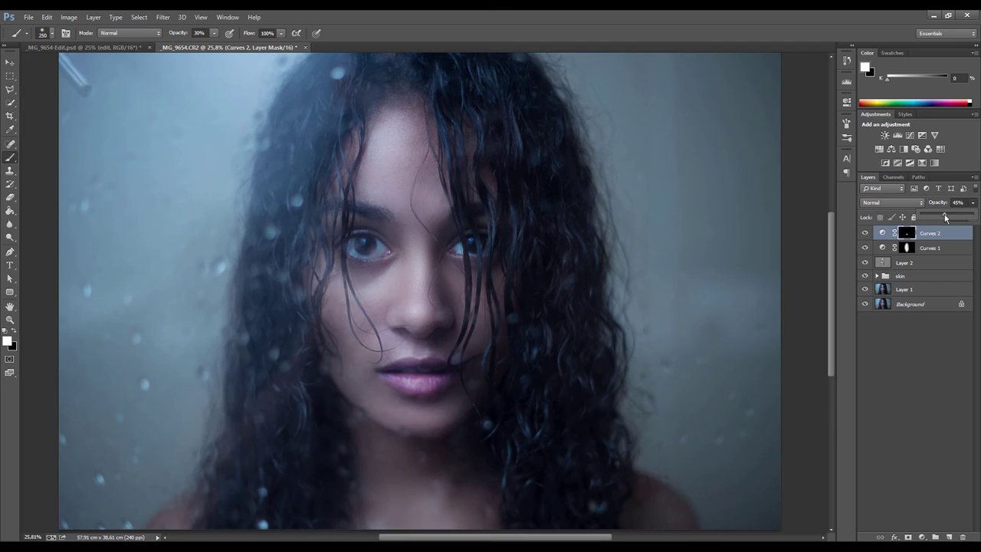
{"action": "left_click", "coordinate": [868, 235]}
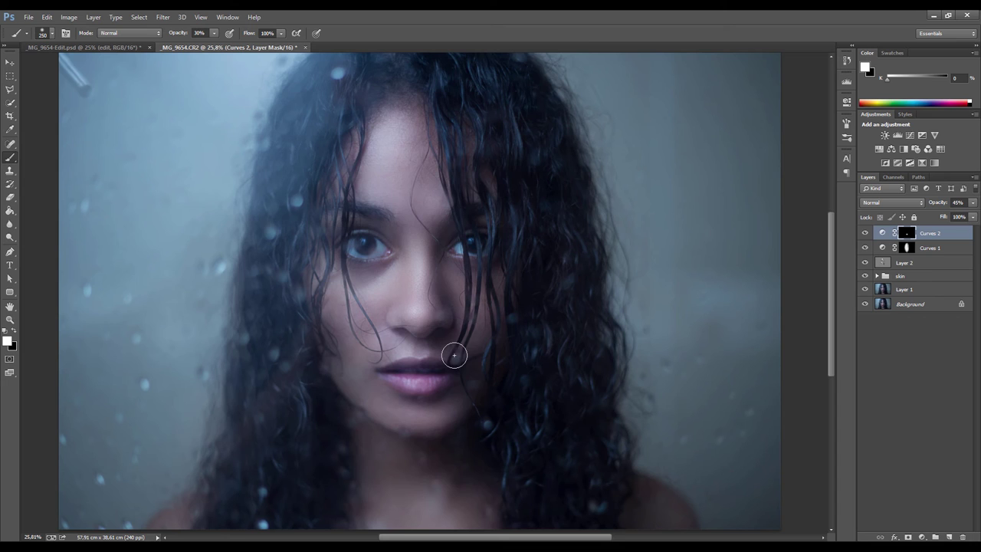
{"action": "left_click", "coordinate": [973, 203]}
{"action": "mouse_move", "coordinate": [949, 217]}
{"action": "left_mouse_down"}
{"action": "mouse_move", "coordinate": [971, 218]}
{"action": "mouse_move", "coordinate": [938, 218]}
{"action": "mouse_move", "coordinate": [974, 217]}
{"action": "mouse_move", "coordinate": [935, 218]}
{"action": "left_mouse_up"}
Add a third Curves adjustment layer and lower the Blue channel's white point, slightly adjusting its black point.
{"action": "scroll", "coordinate": [589, 270], "scroll_direction": "down", "scroll_amount": 1, "text": "alt"}
{"action": "scroll", "coordinate": [455, 285], "scroll_direction": "down", "scroll_amount": 2, "text": "alt"}
{"action": "scroll", "coordinate": [438, 286], "scroll_direction": "up", "scroll_amount": 2, "text": "alt"}
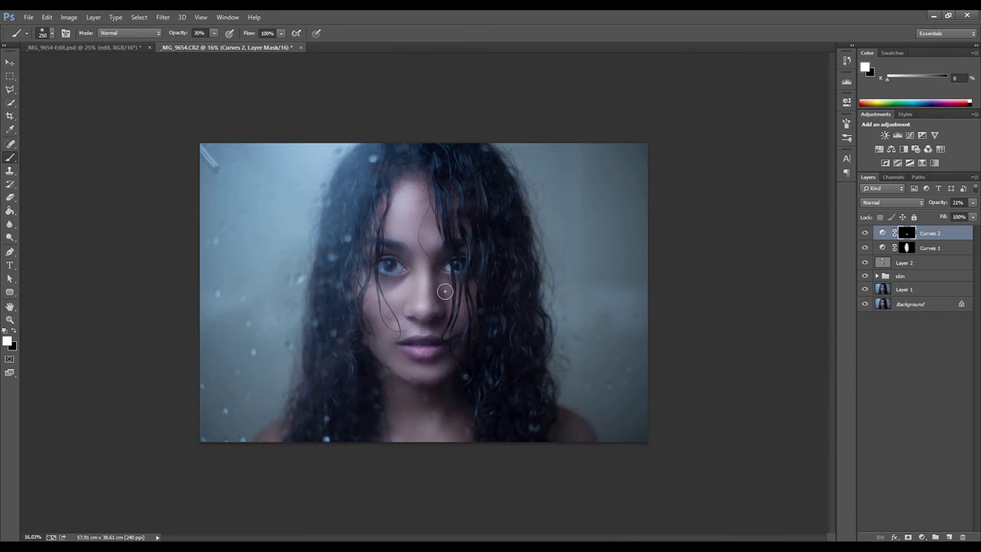
{"action": "scroll", "coordinate": [445, 291], "scroll_direction": "up", "scroll_amount": 4, "text": "alt"}
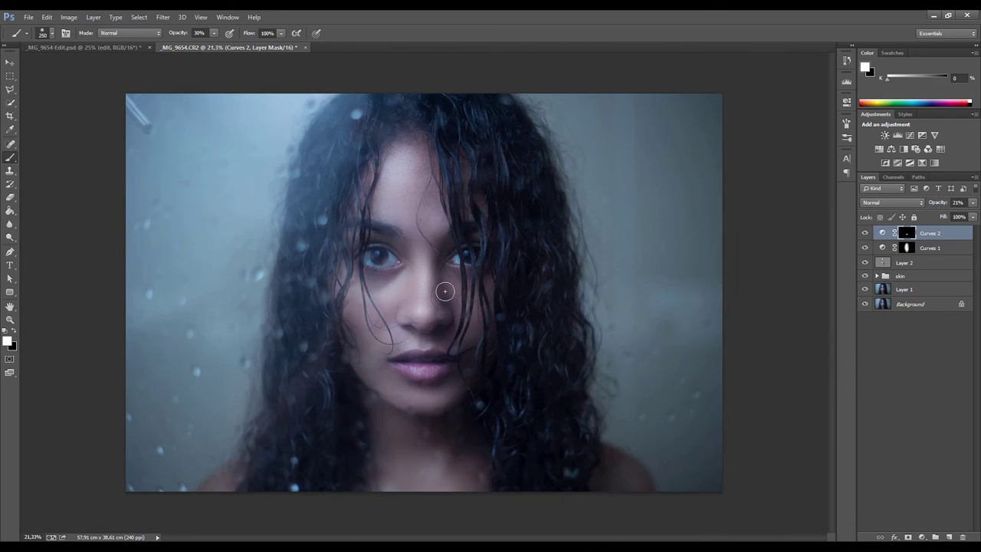
{"action": "scroll", "coordinate": [447, 291], "scroll_direction": "up", "scroll_amount": 2, "text": "alt"}
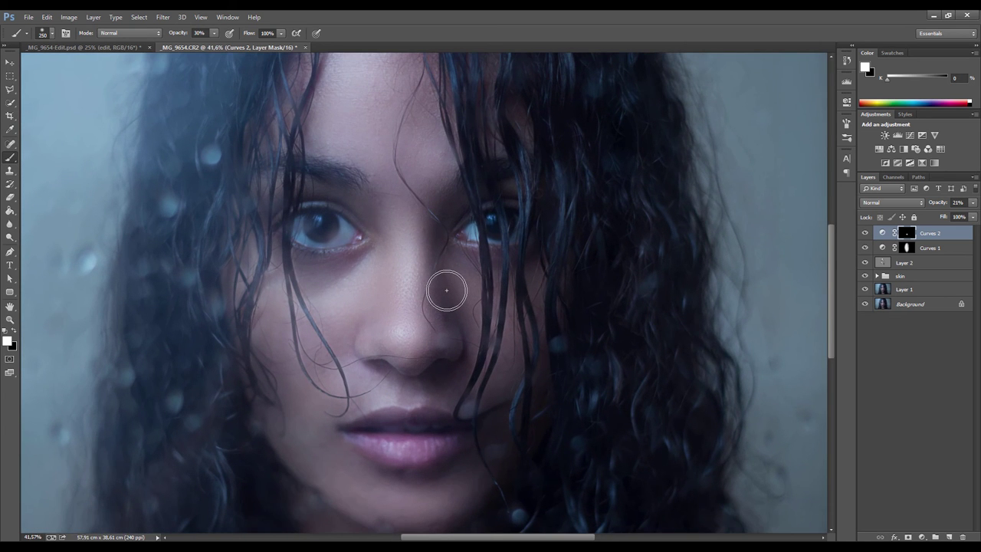
{"action": "scroll", "coordinate": [447, 290], "scroll_direction": "down", "scroll_amount": 4, "text": "alt"}
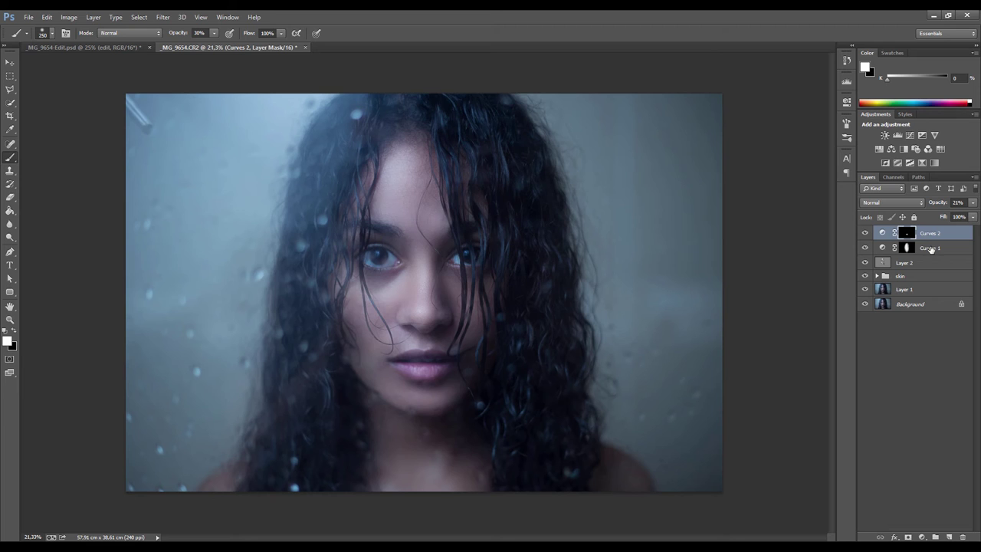
{"action": "left_click", "coordinate": [911, 136]}
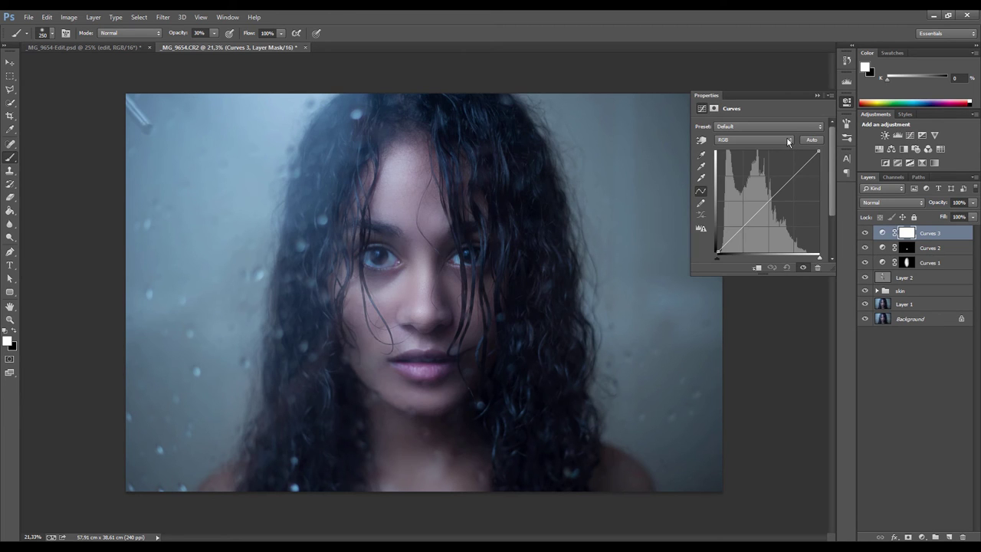
{"action": "left_click", "coordinate": [788, 142]}
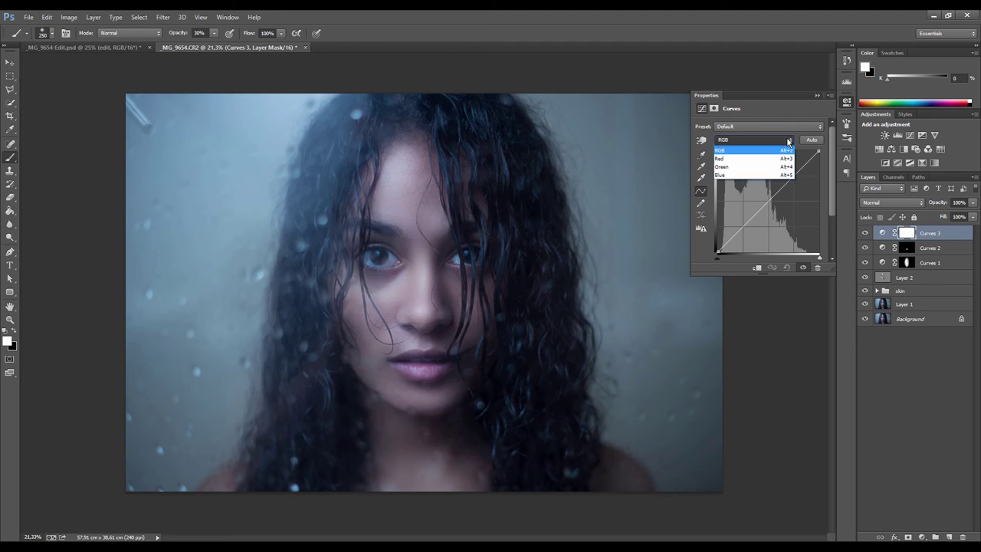
{"action": "left_click", "coordinate": [733, 176]}
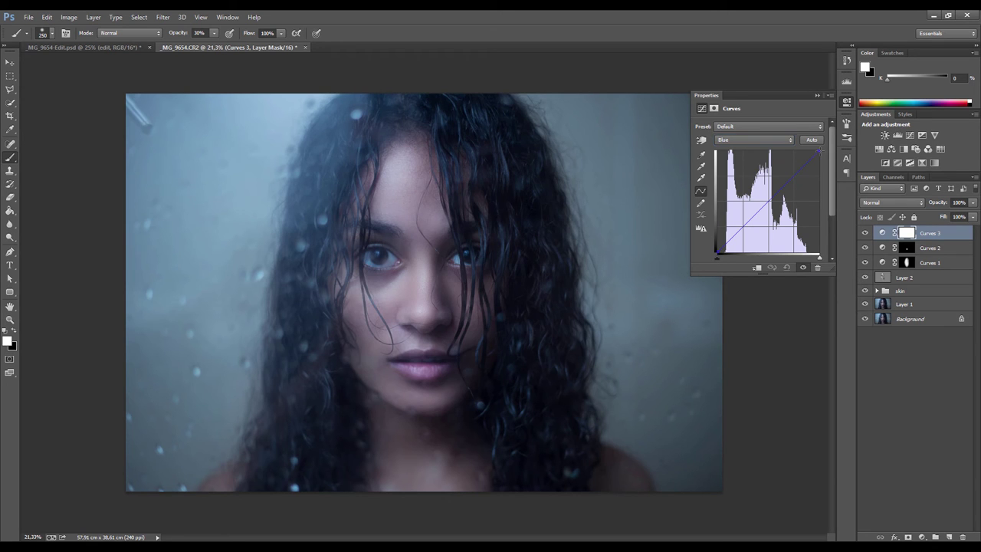
{"action": "left_click_drag", "start_coordinate": [818, 151], "coordinate": [819, 160]}
{"action": "mouse_move", "coordinate": [718, 253]}
{"action": "left_mouse_down"}
{"action": "mouse_move", "coordinate": [720, 237]}
{"action": "mouse_move", "coordinate": [719, 254]}
{"action": "left_mouse_up"}
{"action": "left_click_drag", "start_coordinate": [818, 157], "coordinate": [820, 162]}
Slightly lower the white point of the Green channel in Curves 3 and fine-tune its black point.
{"action": "left_click", "coordinate": [748, 139]}
{"action": "left_click", "coordinate": [789, 163]}
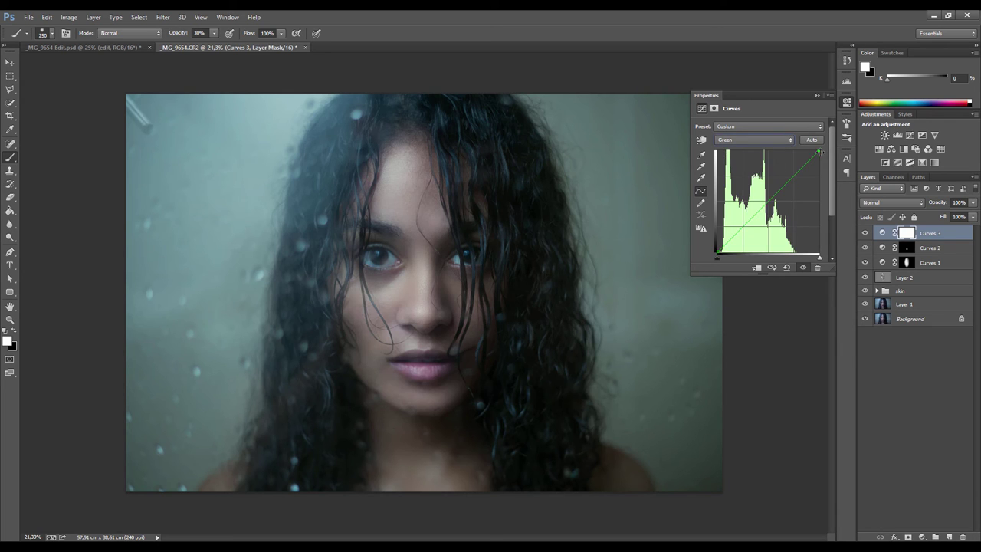
{"action": "left_click_drag", "start_coordinate": [819, 151], "coordinate": [819, 154]}
{"action": "left_click_drag", "start_coordinate": [718, 256], "coordinate": [717, 257]}
Shape the Red channel curve of Curves 3 with points in the highlights, midtones and shadows.
{"action": "left_click", "coordinate": [764, 140]}
{"action": "left_click", "coordinate": [767, 151]}
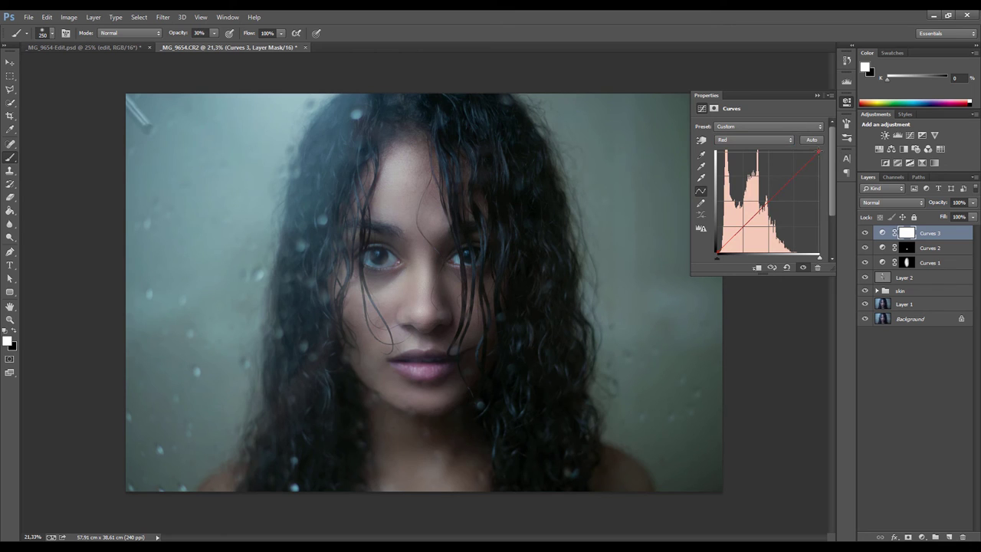
{"action": "left_click_drag", "start_coordinate": [785, 184], "coordinate": [786, 181]}
{"action": "left_click", "coordinate": [765, 200]}
{"action": "left_click_drag", "start_coordinate": [749, 220], "coordinate": [748, 220]}
Add a point in the lower part of the Green channel curve of Curves 3 and lower it slightly.
{"action": "left_click", "coordinate": [743, 141]}
{"action": "left_click", "coordinate": [740, 164]}
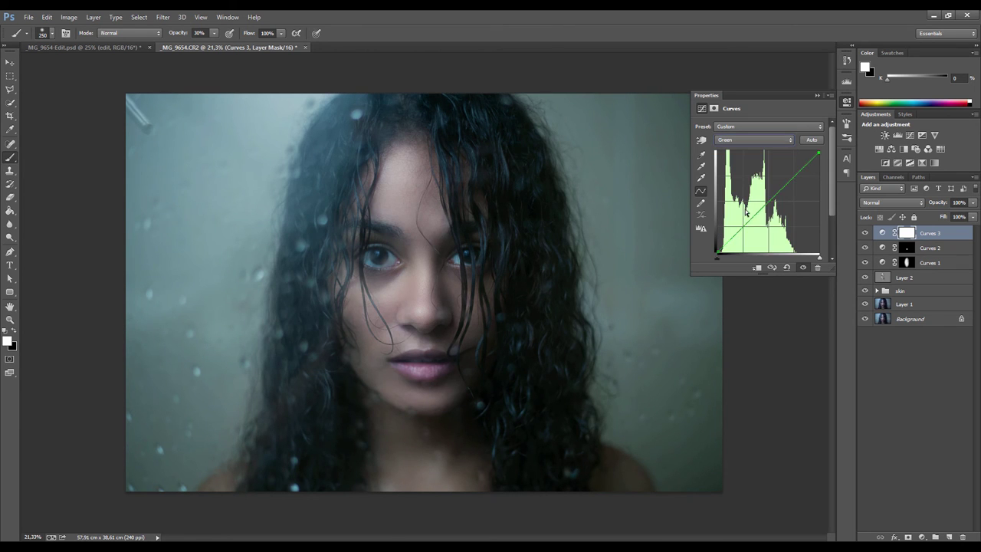
{"action": "left_click_drag", "start_coordinate": [743, 227], "coordinate": [743, 228]}
{"action": "left_click", "coordinate": [847, 108]}
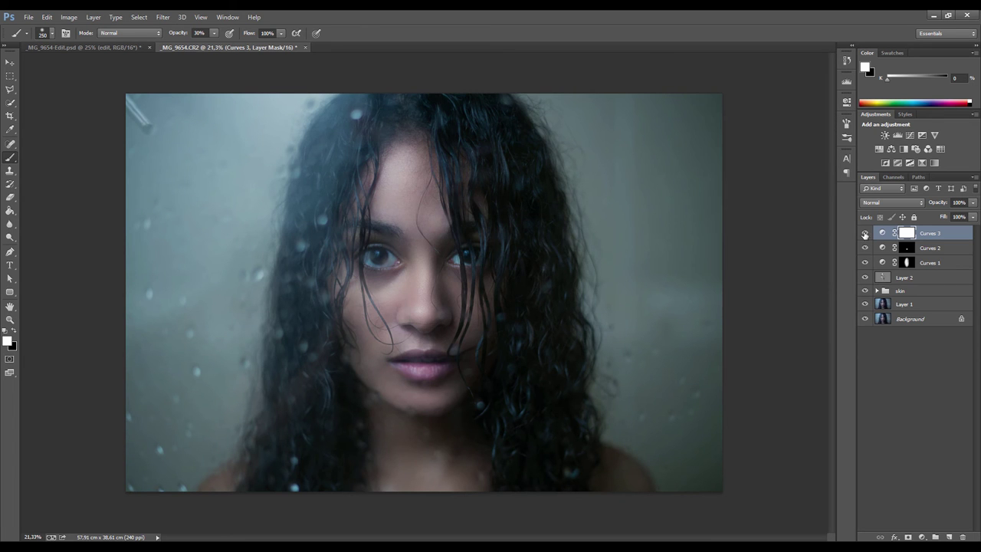
Compare the portrait with and without the Curves 3 colour grade and set that layer's opacity to 76%.
{"action": "left_click", "coordinate": [865, 232]}
{"action": "left_click", "coordinate": [865, 232]}
{"action": "left_click", "coordinate": [865, 232]}
{"action": "left_click", "coordinate": [865, 232]}
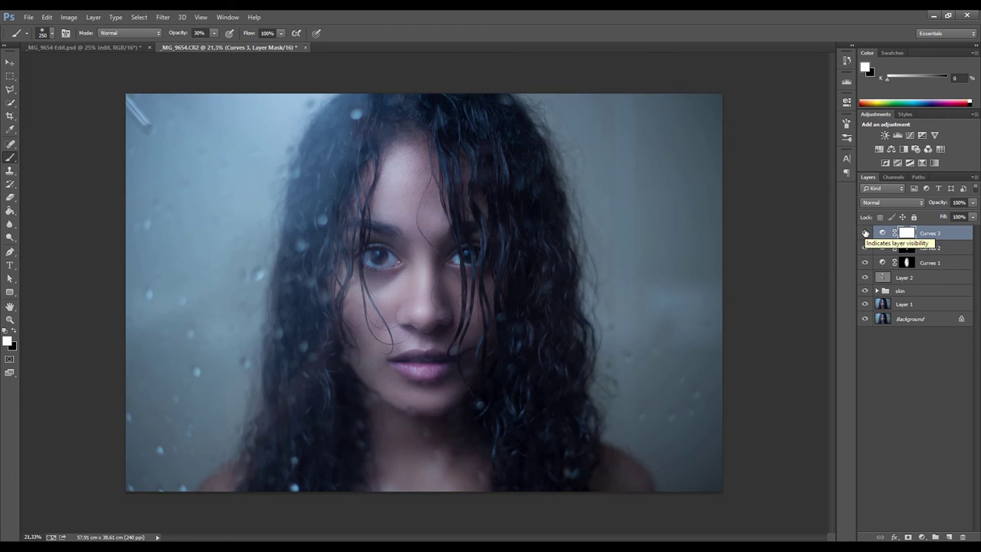
{"action": "left_click", "coordinate": [973, 217]}
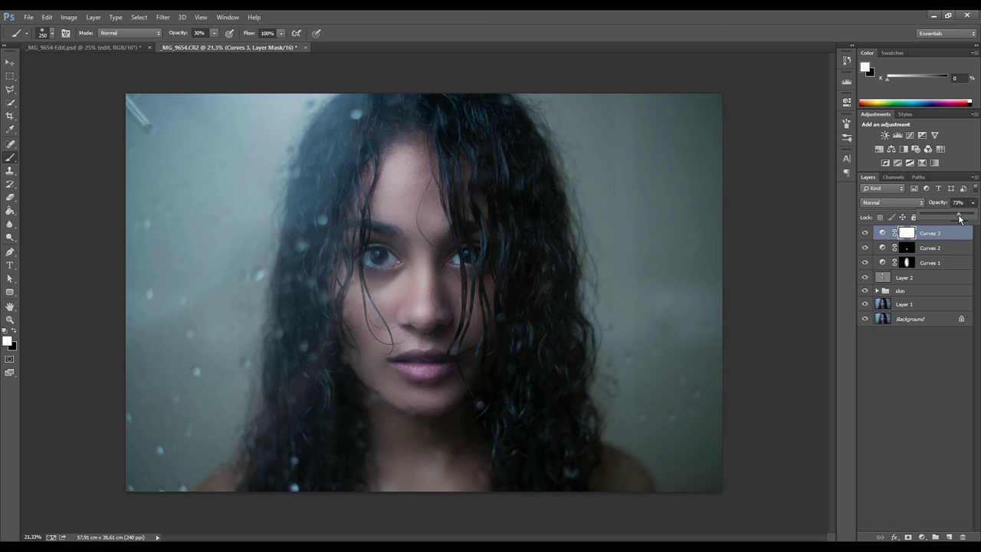
{"action": "left_click_drag", "start_coordinate": [959, 219], "coordinate": [964, 221]}
{"action": "left_click", "coordinate": [865, 234]}
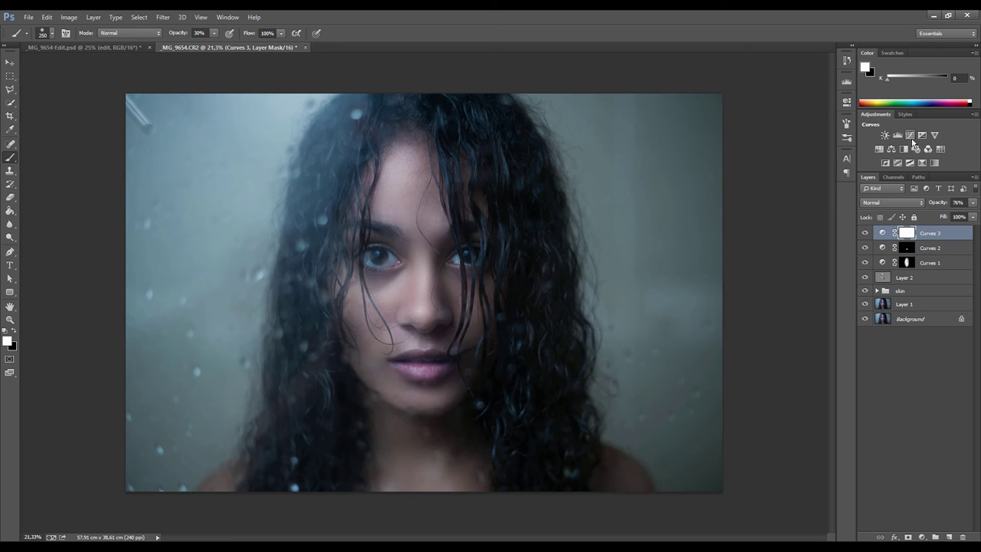
Add a Color Balance adjustment layer and set its Shadows to Cyan-Red -8, Magenta-Green -8 and Yellow-Blue -9.
{"action": "left_click", "coordinate": [891, 150]}
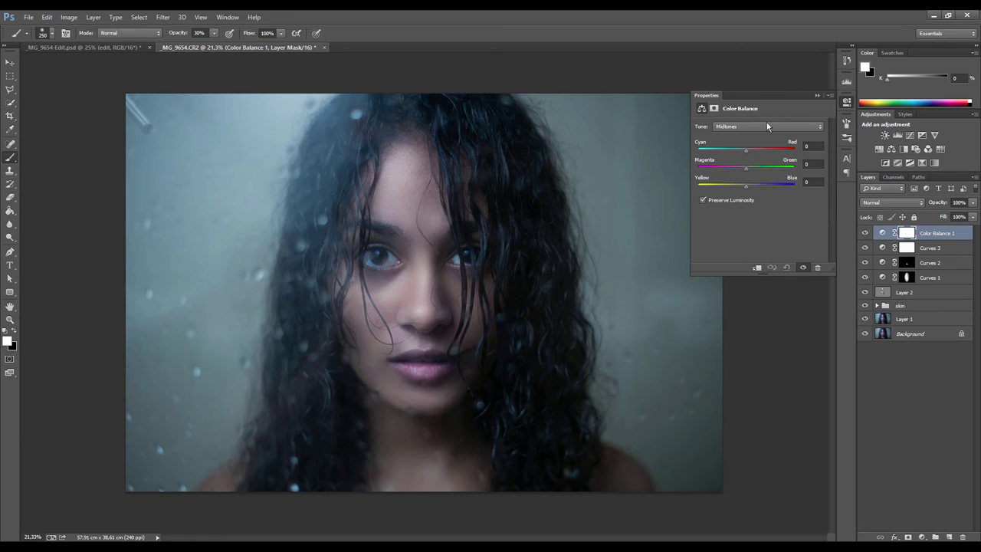
{"action": "left_click", "coordinate": [761, 126]}
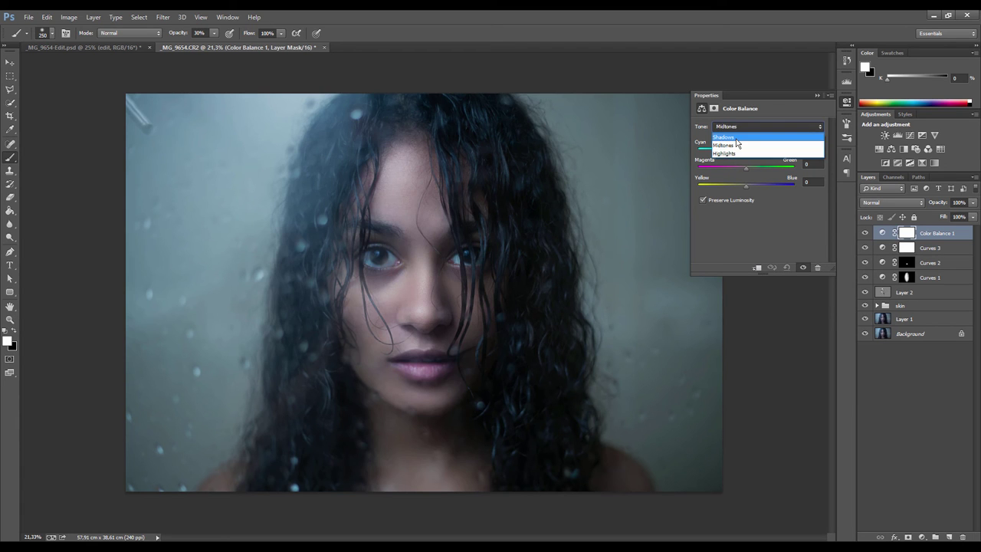
{"action": "left_click", "coordinate": [737, 136]}
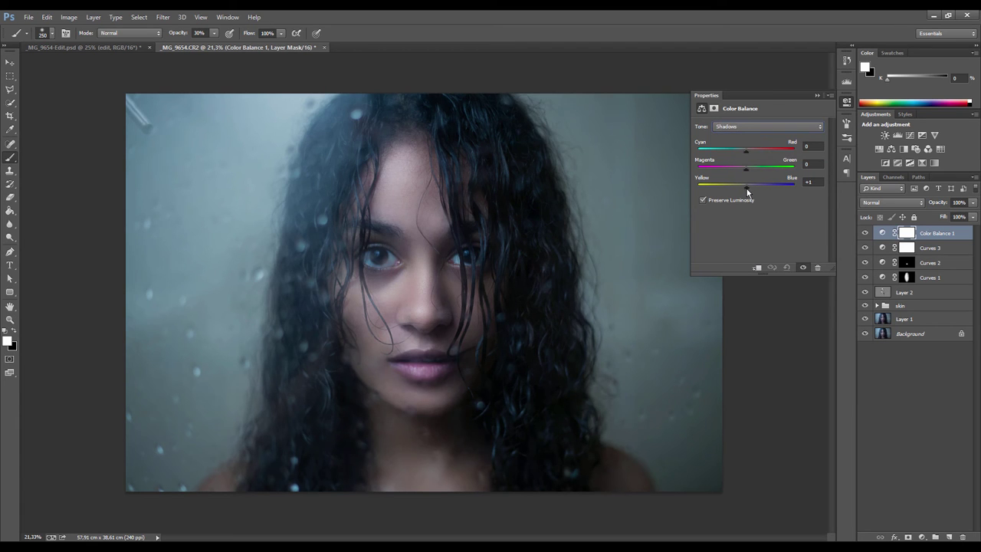
{"action": "left_click_drag", "start_coordinate": [747, 190], "coordinate": [748, 190]}
{"action": "left_click", "coordinate": [744, 168]}
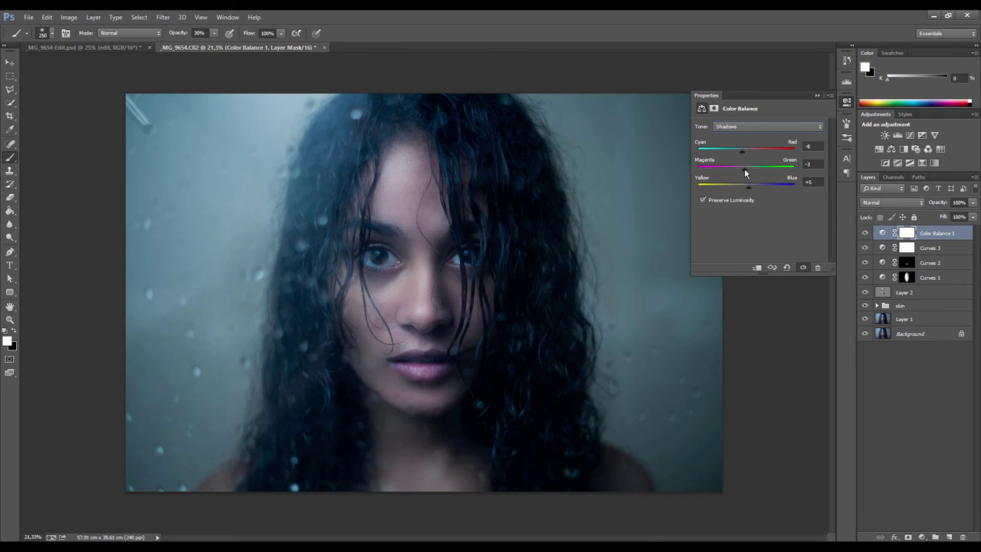
{"action": "left_click", "coordinate": [745, 187]}
{"action": "left_click", "coordinate": [744, 169]}
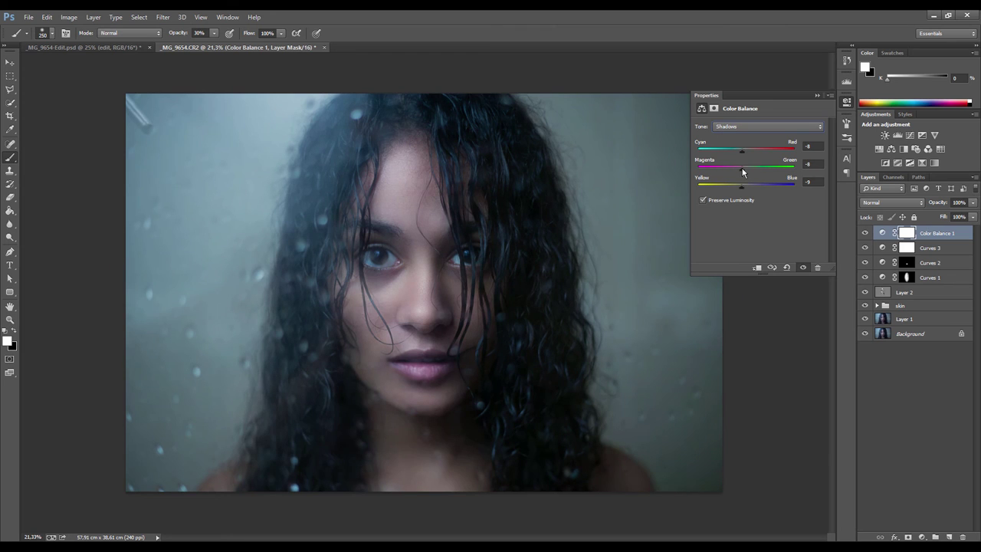
Fine-tune the Magenta-Green and Yellow-Blue balance of the Midtones in the Color Balance layer.
{"action": "left_click", "coordinate": [759, 128]}
{"action": "left_click", "coordinate": [759, 139]}
{"action": "left_click", "coordinate": [745, 171]}
{"action": "left_click", "coordinate": [744, 186]}
Adjust the Magenta-Green and Cyan-Red balance of the Highlights in the Color Balance layer.
{"action": "left_click", "coordinate": [754, 127]}
{"action": "left_click", "coordinate": [743, 156]}
{"action": "left_click_drag", "start_coordinate": [751, 171], "coordinate": [742, 171]}
{"action": "left_click_drag", "start_coordinate": [746, 152], "coordinate": [746, 157]}
{"action": "left_click", "coordinate": [847, 103]}
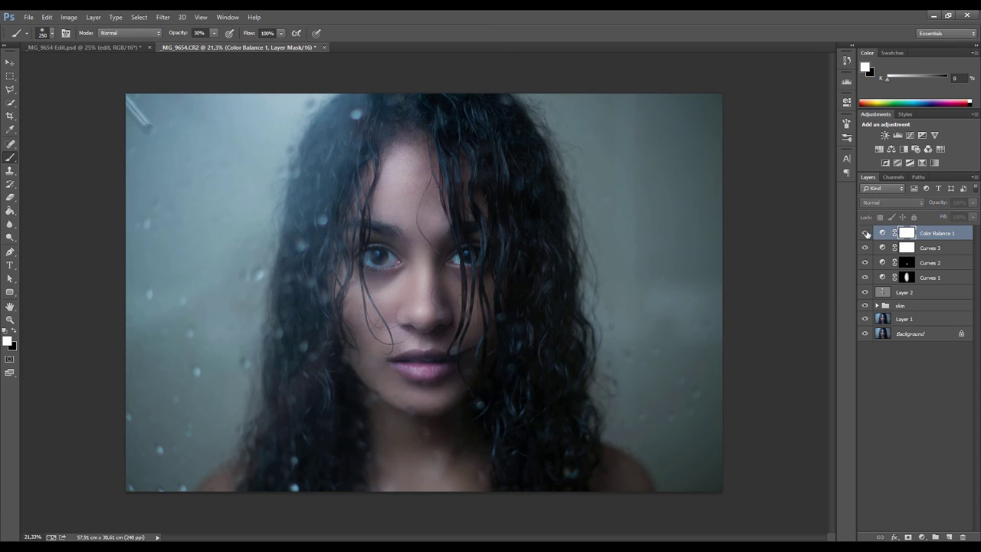
Examine the colour grade of the portrait both close up and as a small overall view.
{"action": "scroll", "coordinate": [690, 274], "scroll_direction": "down", "scroll_amount": 3}
{"action": "scroll", "coordinate": [554, 338], "scroll_direction": "up", "scroll_amount": 3}
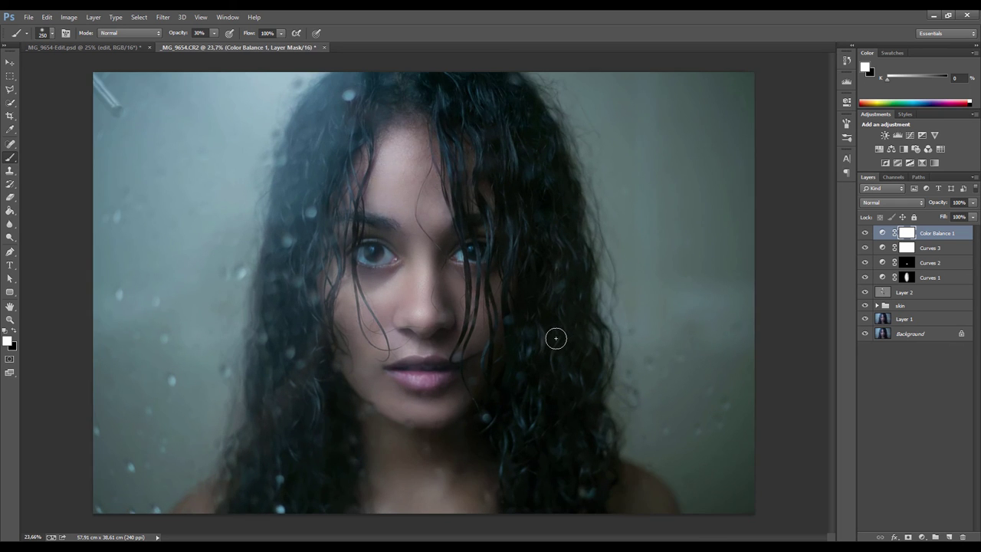
{"action": "scroll", "coordinate": [554, 338], "scroll_direction": "down", "scroll_amount": 1}
{"action": "scroll", "coordinate": [557, 337], "scroll_direction": "up", "scroll_amount": 2}
{"action": "scroll", "coordinate": [560, 326], "scroll_direction": "down", "scroll_amount": 3}
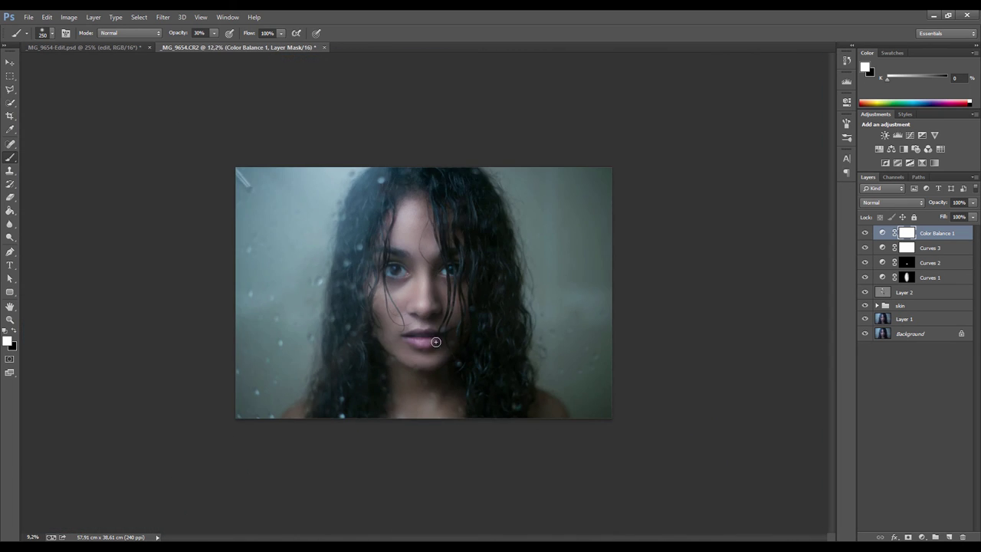
{"action": "scroll", "coordinate": [435, 341], "scroll_direction": "down", "scroll_amount": 2}
{"action": "scroll", "coordinate": [435, 341], "scroll_direction": "up", "scroll_amount": 1}
{"action": "scroll", "coordinate": [435, 341], "scroll_direction": "down", "scroll_amount": 1}
{"action": "scroll", "coordinate": [436, 341], "scroll_direction": "down", "scroll_amount": 1}
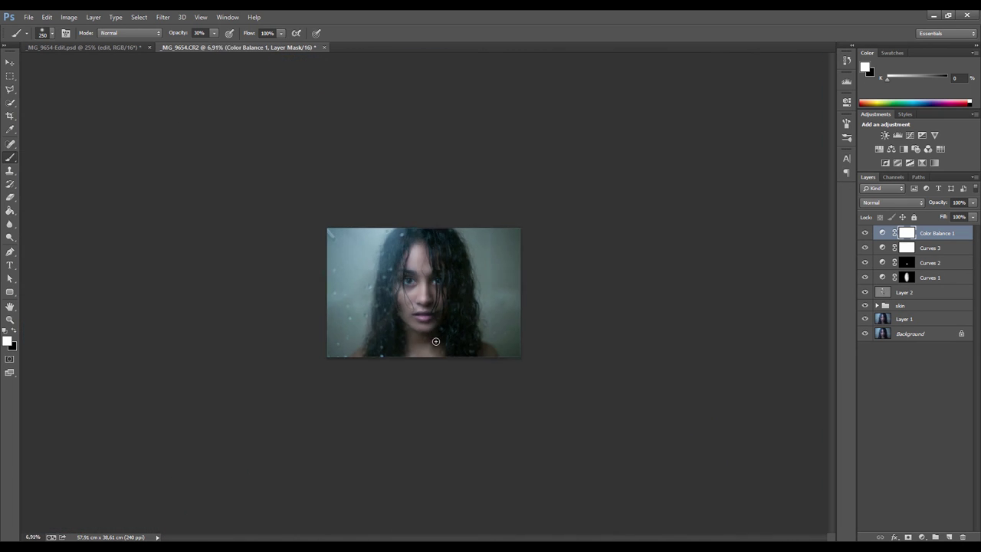
Add a Curves adjustment layer with a gentle S-shaped contrast curve and a raised black point for faded shadows.
{"action": "scroll", "coordinate": [443, 283], "scroll_direction": "up", "scroll_amount": 4}
{"action": "scroll", "coordinate": [444, 276], "scroll_direction": "up", "scroll_amount": 4}
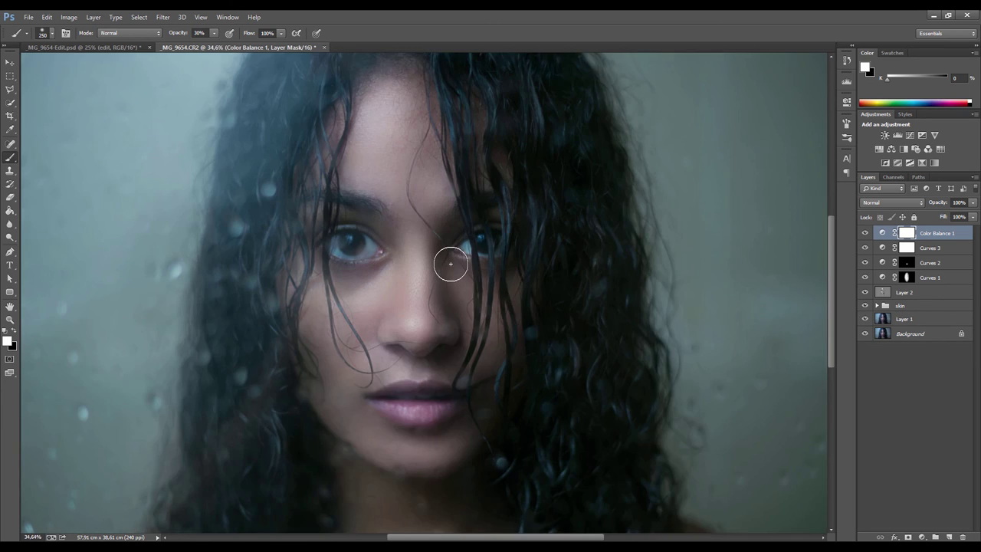
{"action": "scroll", "coordinate": [465, 276], "scroll_direction": "down", "scroll_amount": 3}
{"action": "scroll", "coordinate": [464, 278], "scroll_direction": "down", "scroll_amount": 1}
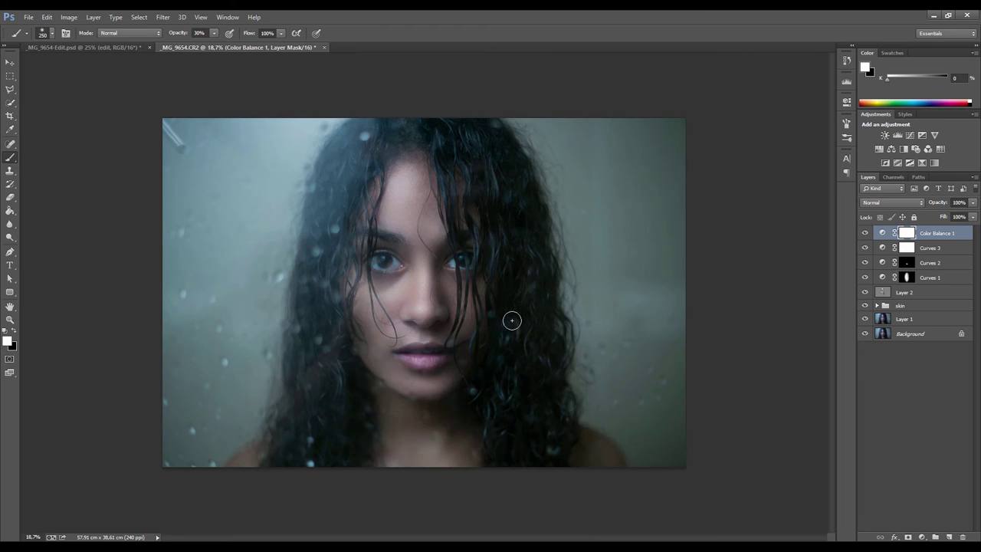
{"action": "scroll", "coordinate": [509, 320], "scroll_direction": "up", "scroll_amount": 1}
{"action": "left_click", "coordinate": [910, 136]}
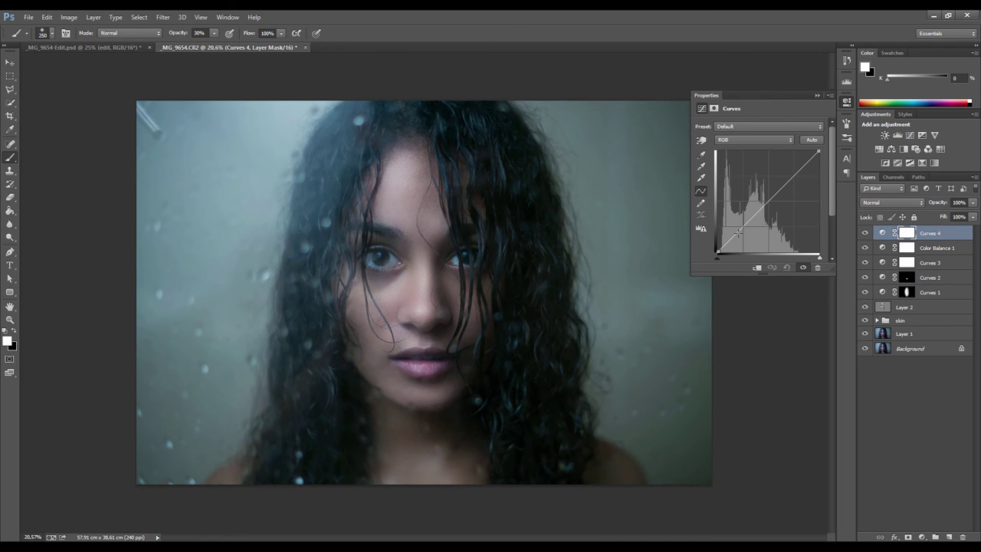
{"action": "left_click_drag", "start_coordinate": [737, 233], "coordinate": [738, 234]}
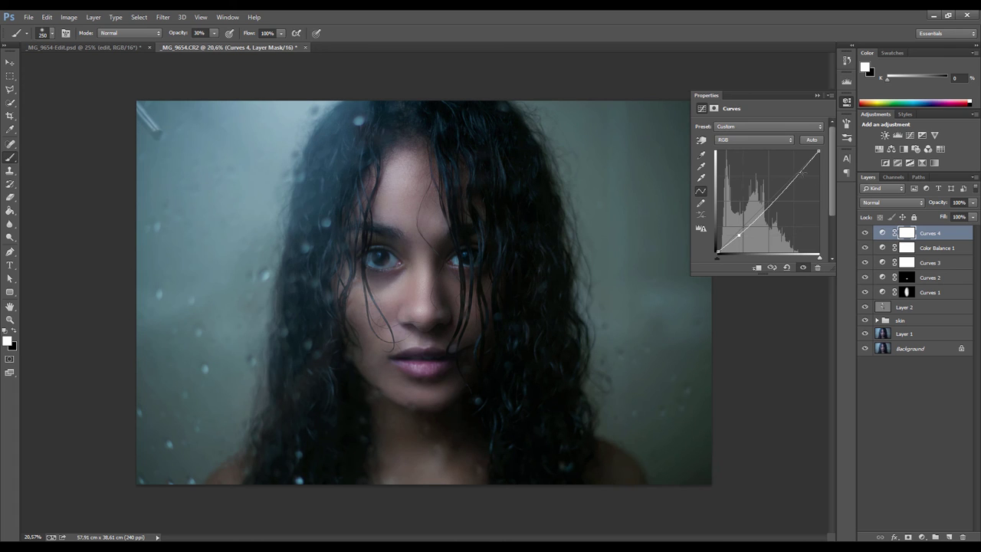
{"action": "left_click_drag", "start_coordinate": [802, 173], "coordinate": [799, 168]}
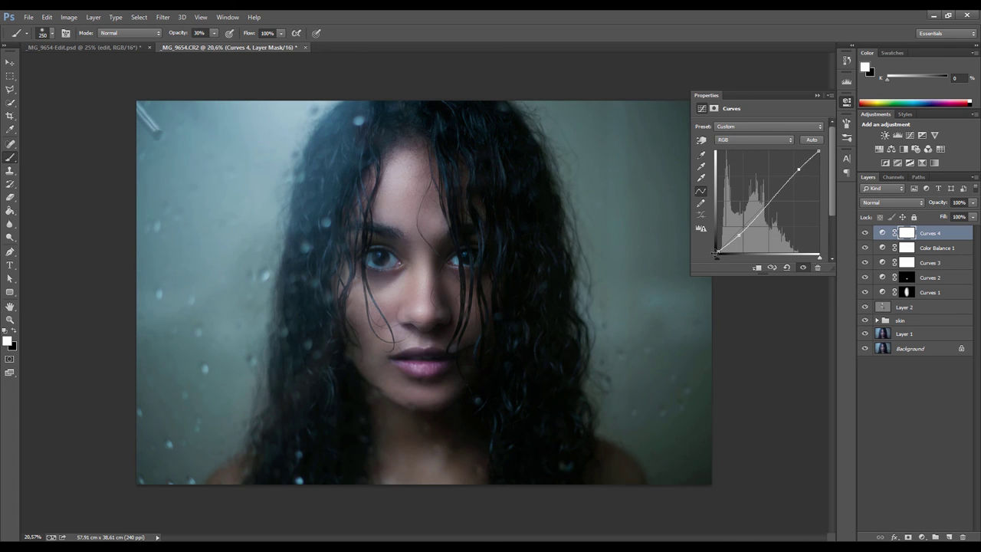
{"action": "mouse_move", "coordinate": [717, 251]}
{"action": "left_mouse_down"}
{"action": "mouse_move", "coordinate": [745, 222]}
{"action": "mouse_move", "coordinate": [718, 240]}
{"action": "left_mouse_up"}
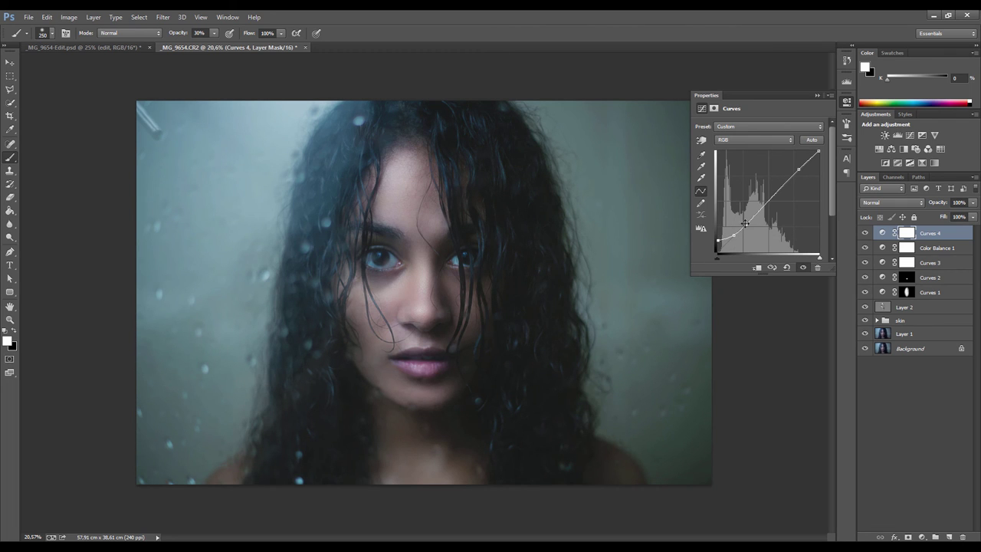
Compare the image with and without the Curves 4 layer and reduce that layer's opacity to 71%.
{"action": "left_click", "coordinate": [847, 102]}
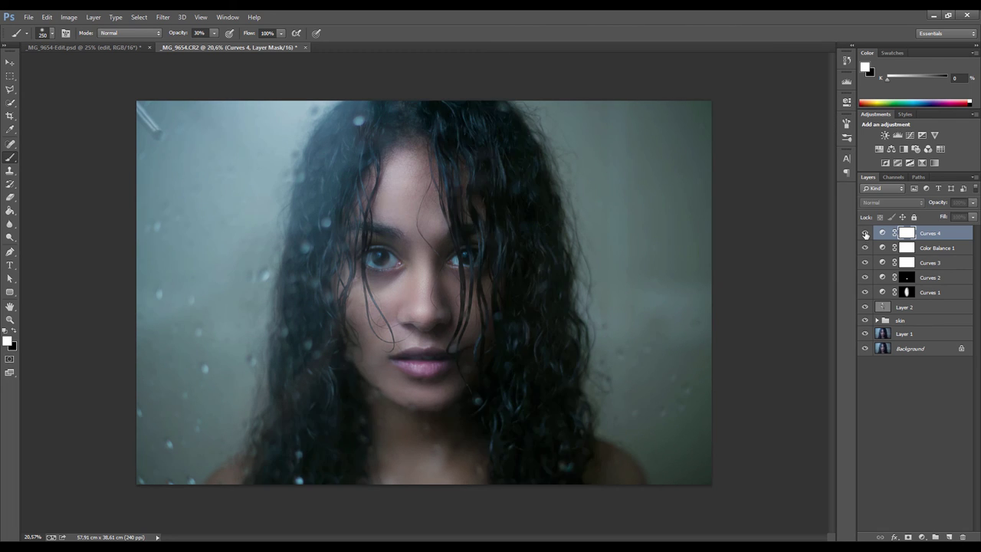
{"action": "left_click_drag", "start_coordinate": [973, 202], "coordinate": [961, 218]}
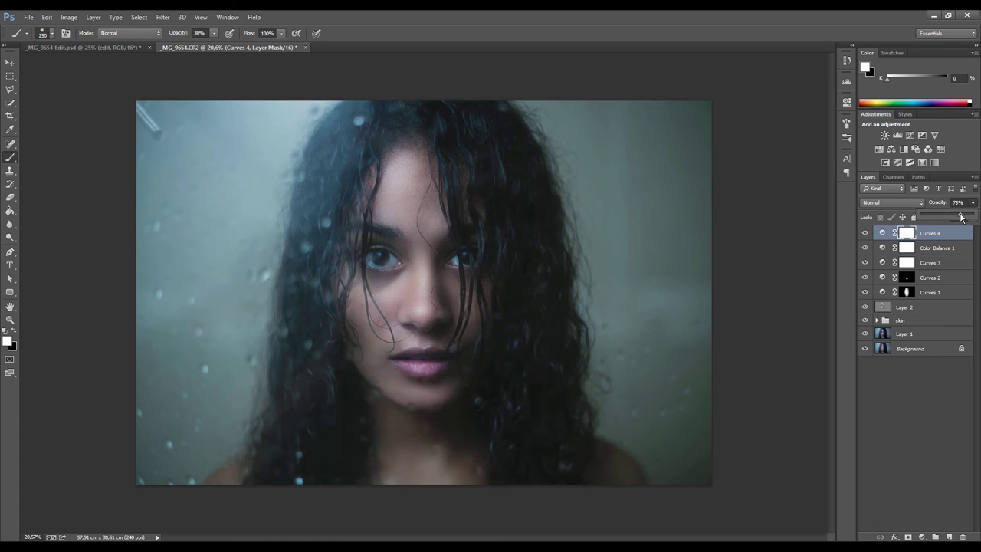
{"action": "left_click", "coordinate": [866, 232]}
Examine the faded-shadow look of the whole portrait at slightly different magnifications.
{"action": "scroll", "coordinate": [475, 283], "scroll_direction": "up", "scroll_amount": 1}
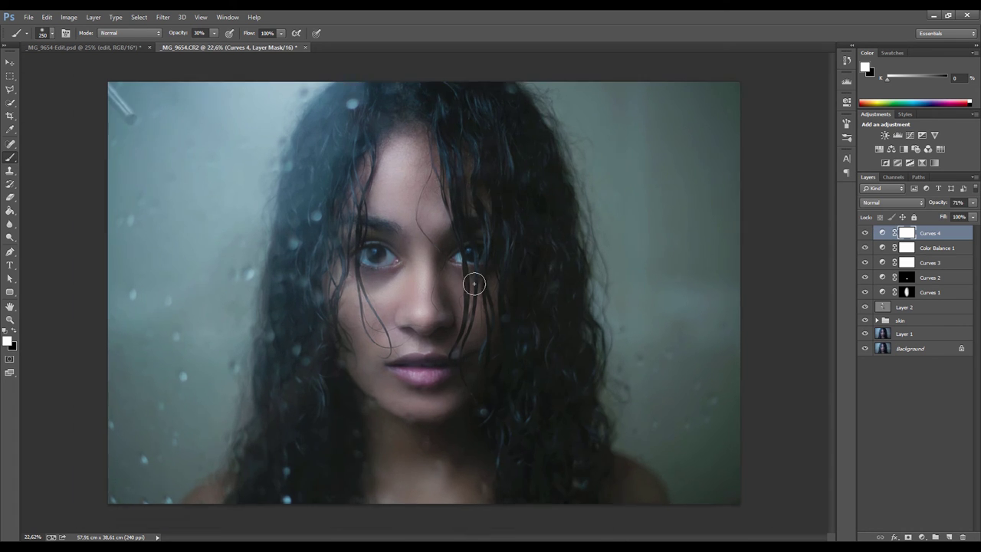
{"action": "scroll", "coordinate": [475, 283], "scroll_direction": "down", "scroll_amount": 3}
{"action": "scroll", "coordinate": [474, 283], "scroll_direction": "up", "scroll_amount": 1}
{"action": "scroll", "coordinate": [474, 283], "scroll_direction": "up", "scroll_amount": 1}
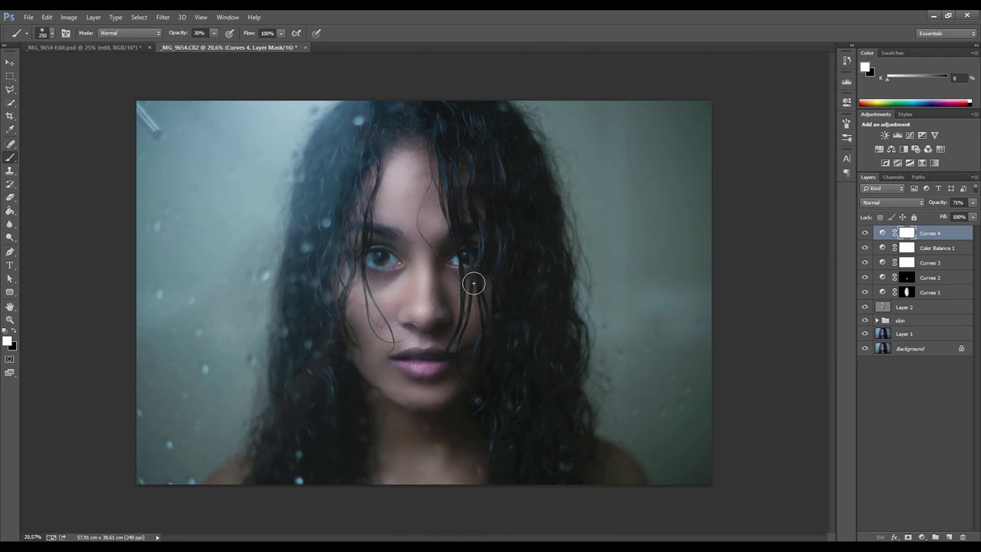
{"action": "scroll", "coordinate": [423, 249], "scroll_direction": "down", "scroll_amount": 1}
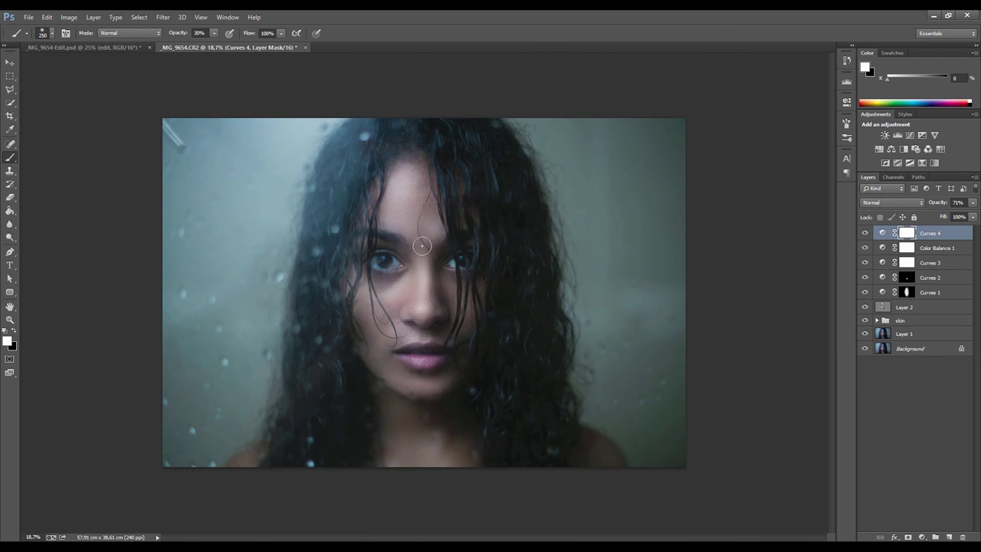
{"action": "scroll", "coordinate": [423, 249], "scroll_direction": "up", "scroll_amount": 1}
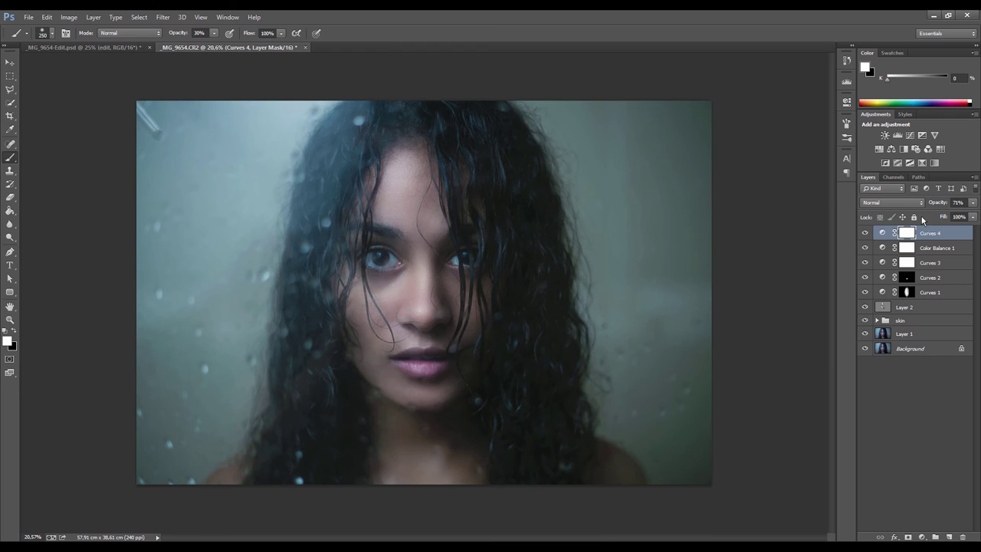
{"action": "scroll", "coordinate": [438, 288], "scroll_direction": "up", "scroll_amount": 1}
{"action": "scroll", "coordinate": [443, 286], "scroll_direction": "down", "scroll_amount": 1}
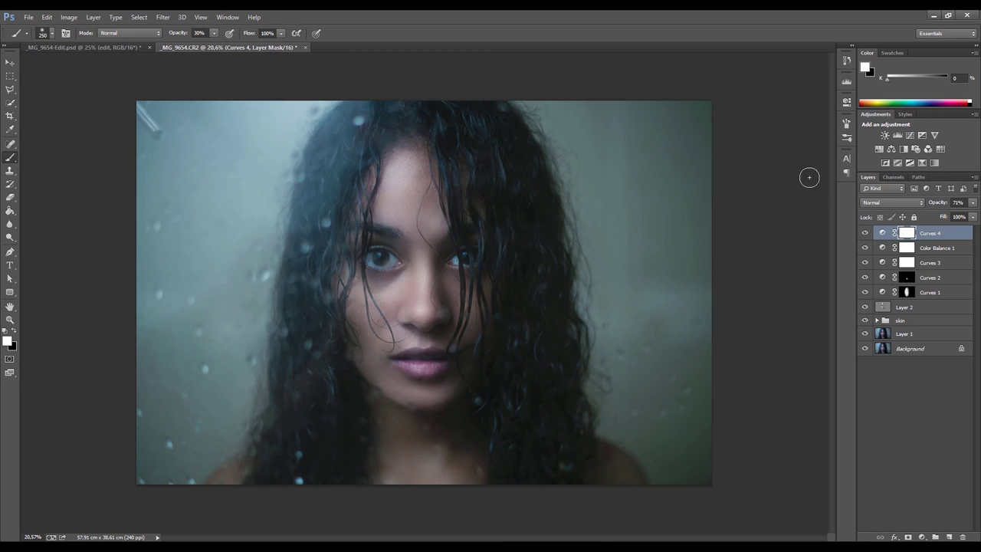
Add a Hue/Saturation adjustment layer, target the Reds and adjust the limits of the affected colour range.
{"action": "left_click", "coordinate": [880, 150]}
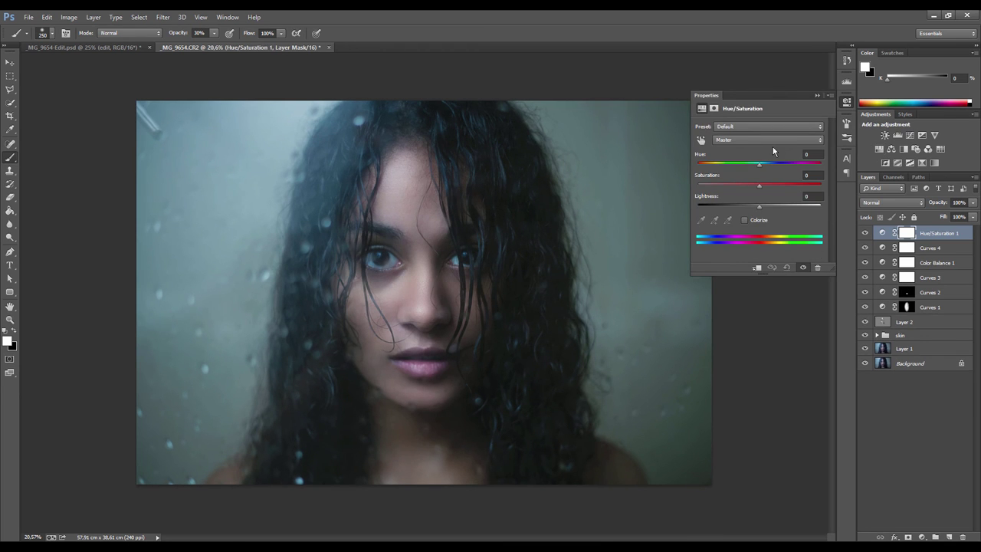
{"action": "left_click", "coordinate": [768, 141]}
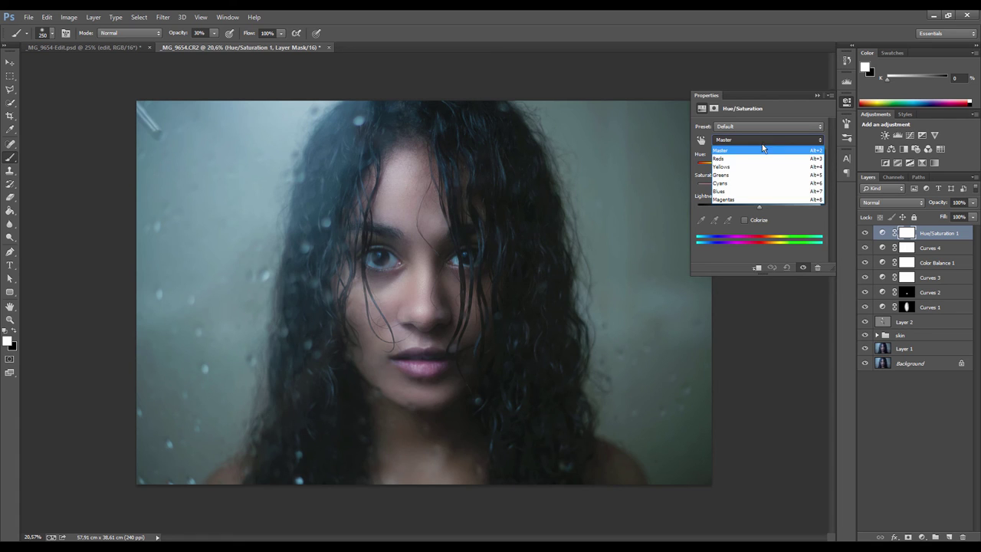
{"action": "left_click", "coordinate": [738, 159]}
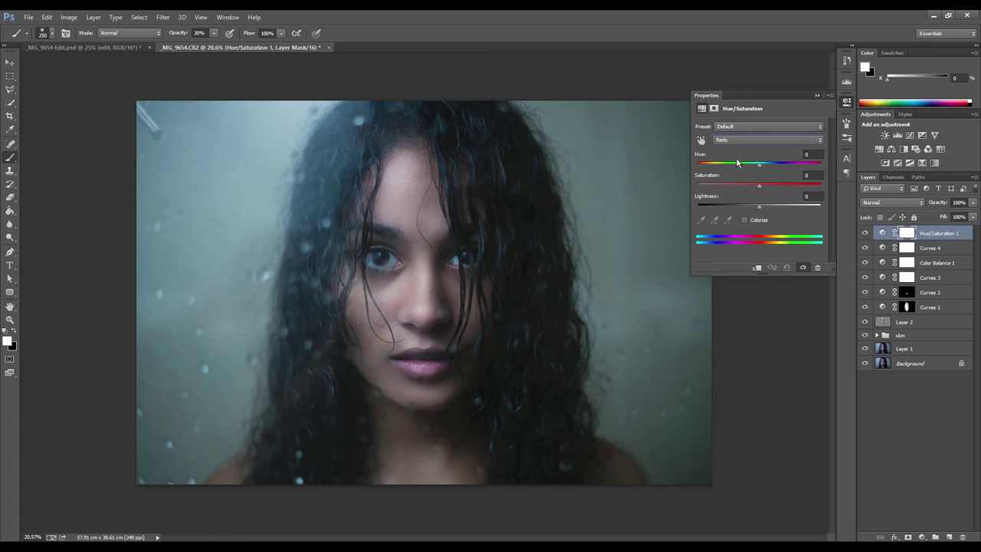
{"action": "left_click_drag", "start_coordinate": [756, 244], "coordinate": [755, 242]}
{"action": "mouse_move", "coordinate": [772, 243]}
{"action": "left_mouse_down"}
{"action": "mouse_move", "coordinate": [788, 243]}
{"action": "mouse_move", "coordinate": [775, 243]}
{"action": "left_mouse_up"}
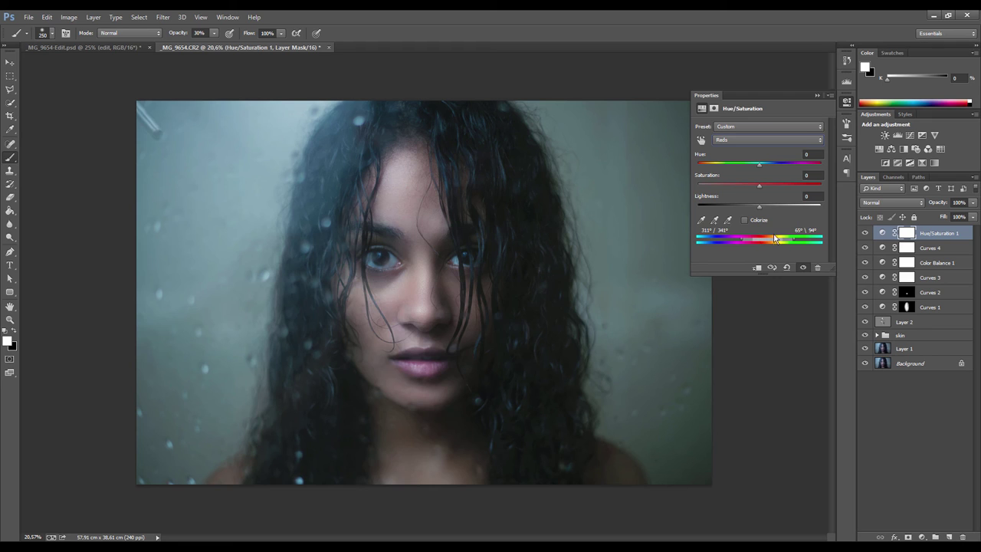
{"action": "left_click_drag", "start_coordinate": [771, 241], "coordinate": [779, 244]}
Fine-tune the saturation and hue of the Reds, then compare the portrait with and without the Hue/Saturation layer.
{"action": "mouse_move", "coordinate": [761, 189]}
{"action": "left_mouse_down"}
{"action": "mouse_move", "coordinate": [702, 199]}
{"action": "mouse_move", "coordinate": [830, 181]}
{"action": "mouse_move", "coordinate": [759, 192]}
{"action": "left_mouse_up"}
{"action": "left_click_drag", "start_coordinate": [760, 168], "coordinate": [760, 169]}
{"action": "left_click", "coordinate": [847, 101]}
{"action": "left_click", "coordinate": [862, 233]}
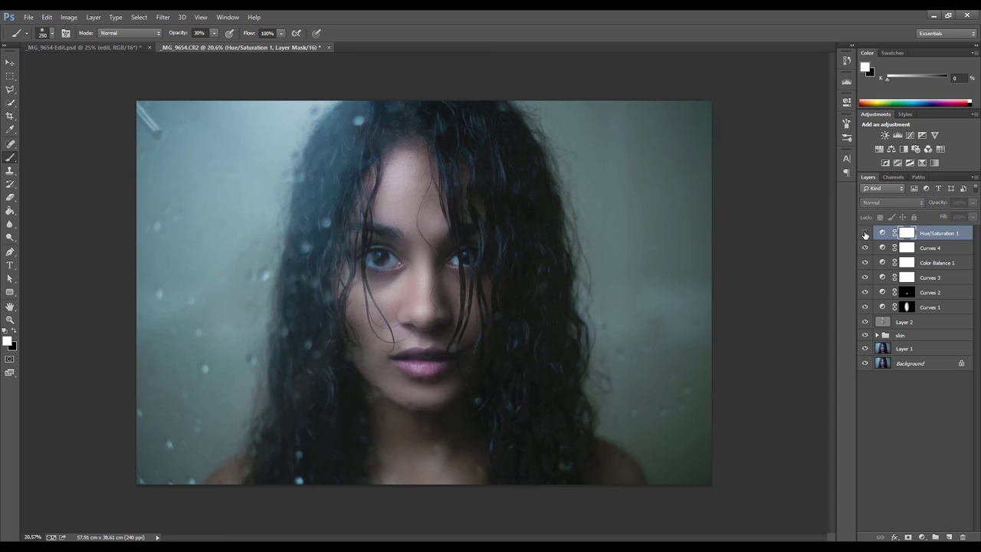
{"action": "left_click", "coordinate": [862, 233]}
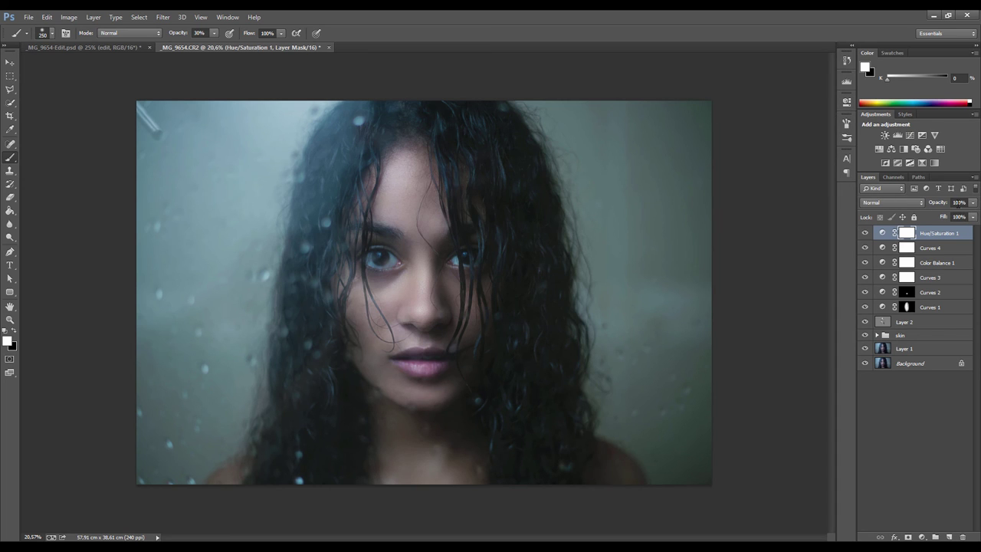
Lower the Hue/Saturation layer's opacity to 76% and check its effect on the skin.
{"action": "left_click", "coordinate": [973, 202]}
{"action": "left_click_drag", "start_coordinate": [971, 214], "coordinate": [963, 218]}
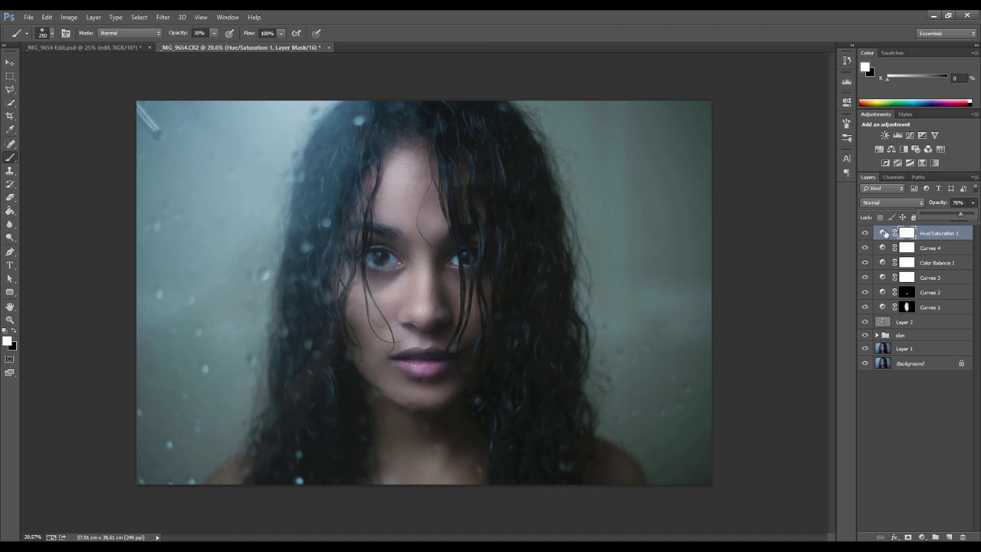
{"action": "left_click", "coordinate": [864, 235]}
{"action": "left_click", "coordinate": [865, 235]}
{"action": "left_click", "coordinate": [865, 235]}
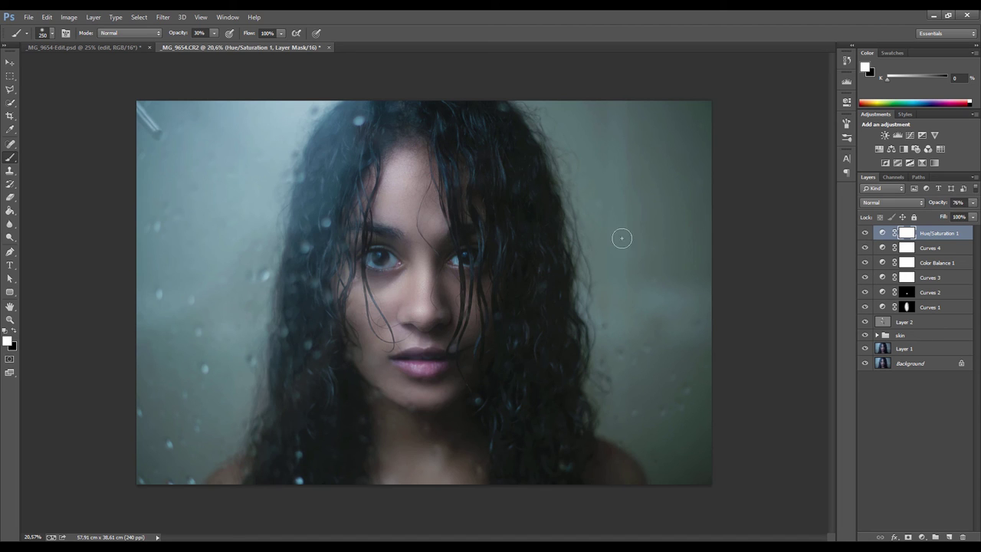
Compare the finished grade with the original by repeatedly isolating the Background layer and restoring all layers.
{"action": "scroll", "coordinate": [518, 277], "scroll_direction": "down", "scroll_amount": 3}
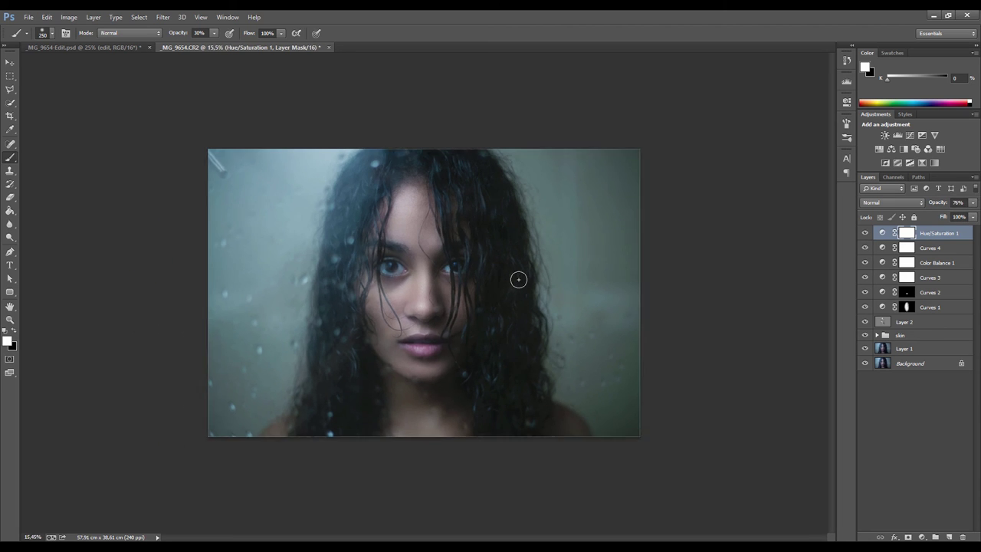
{"action": "scroll", "coordinate": [518, 276], "scroll_direction": "up", "scroll_amount": 2}
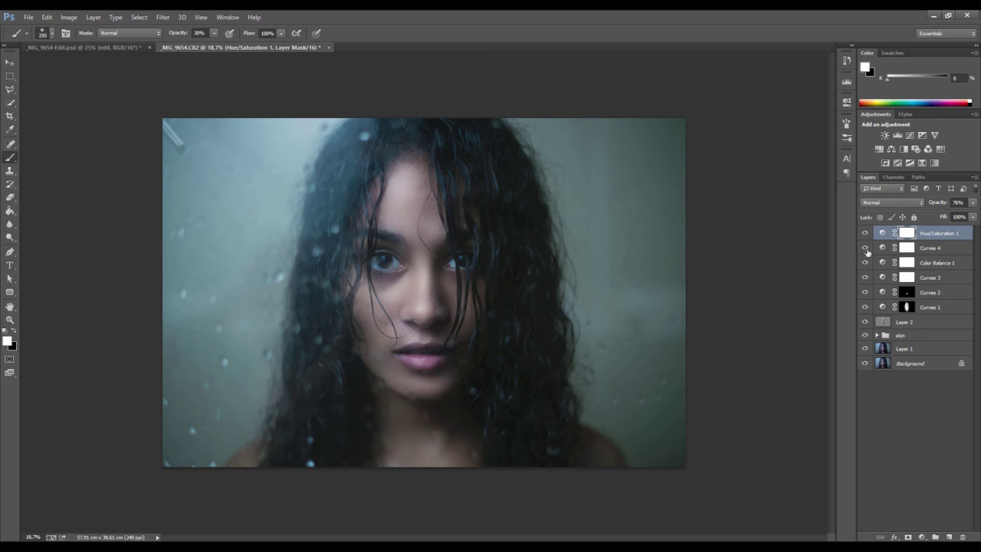
{"action": "left_click", "coordinate": [866, 363]}
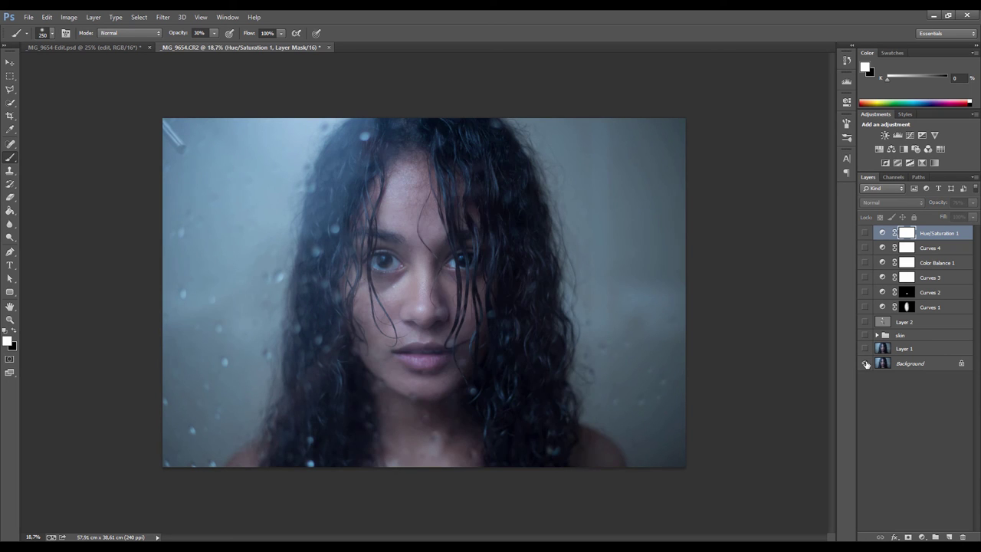
{"action": "left_click", "coordinate": [866, 363]}
{"action": "left_click", "coordinate": [866, 364], "text": "alt"}
{"action": "left_click", "coordinate": [866, 363], "text": "alt"}
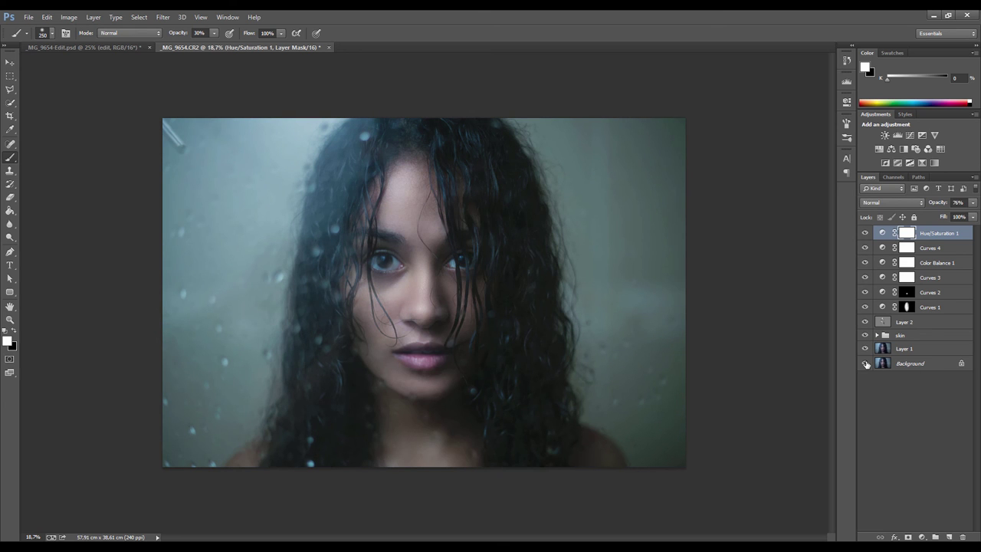
{"action": "left_click", "coordinate": [866, 363]}
{"action": "left_click", "coordinate": [867, 363]}
{"action": "left_click", "coordinate": [866, 364]}
{"action": "left_click", "coordinate": [866, 364]}
{"action": "scroll", "coordinate": [608, 326], "scroll_direction": "down", "scroll_amount": 1}
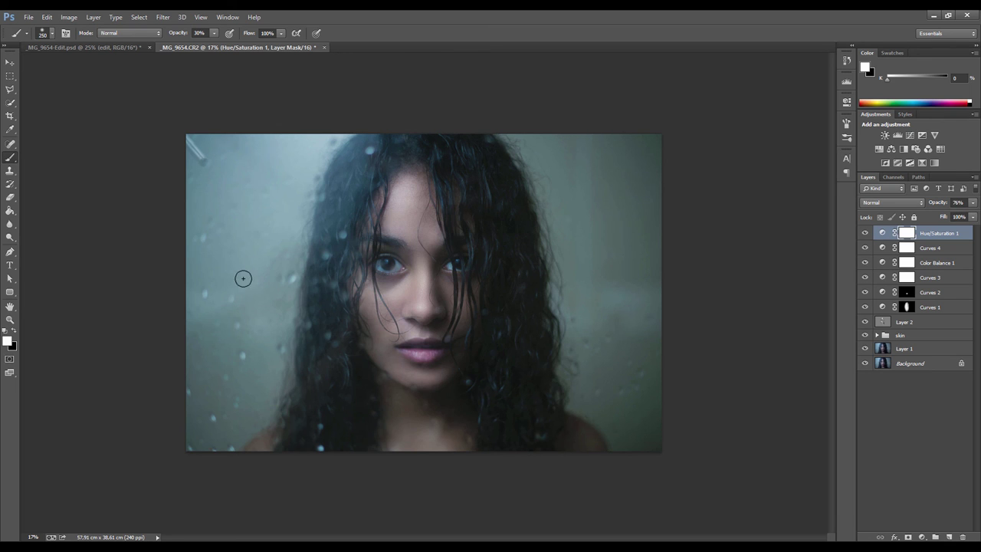
Switch to Lightroom, preview the raindrop photo _MG_9622.CR2 and open it for editing in Adobe Photoshop CC.
{"action": "left_click", "coordinate": [235, 542]}
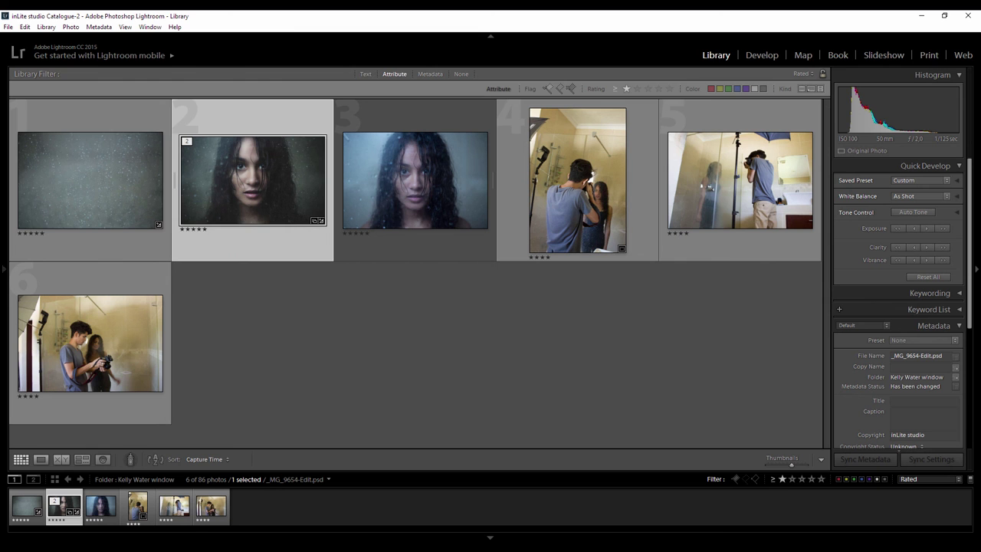
{"action": "left_click", "coordinate": [112, 180]}
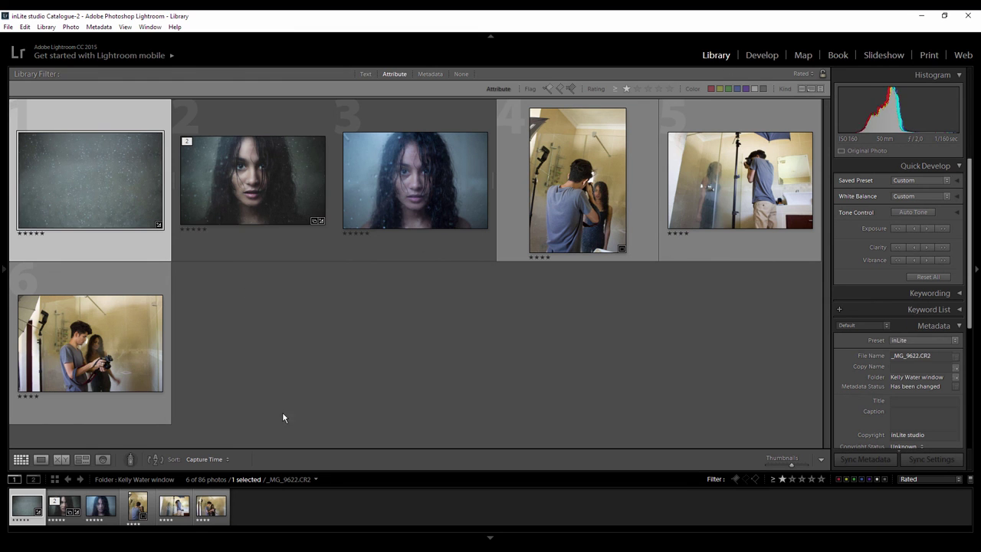
{"action": "key", "text": "e"}
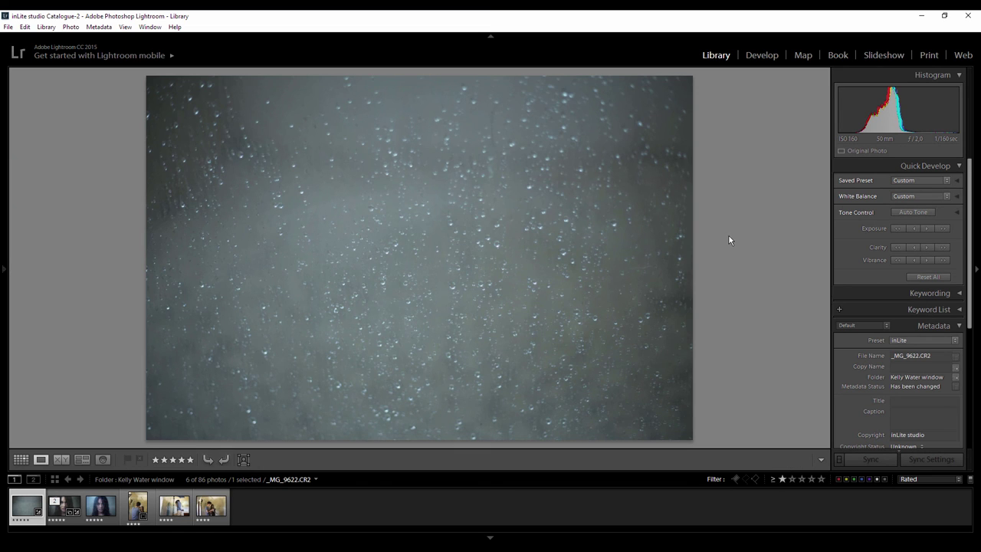
{"action": "left_click", "coordinate": [21, 459]}
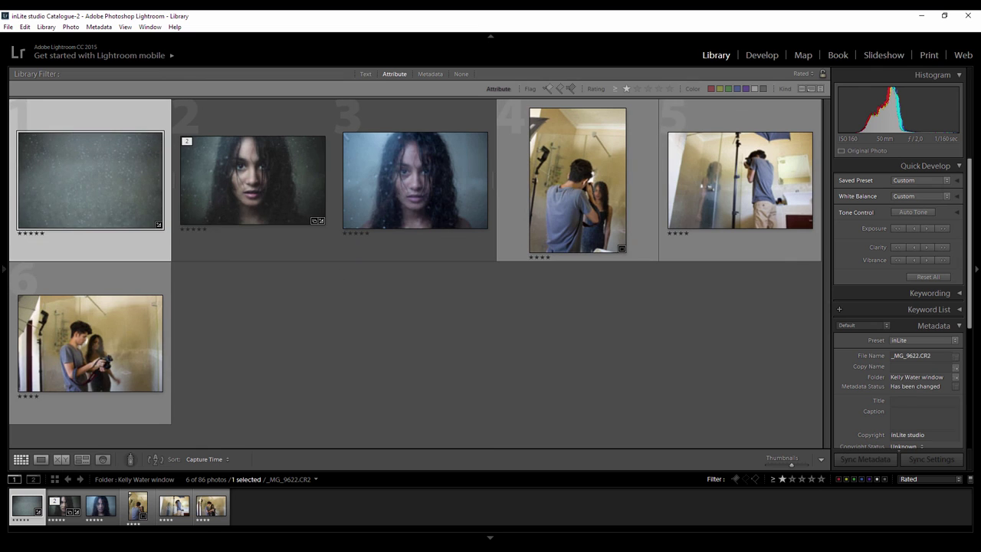
{"action": "right_click", "coordinate": [108, 168]}
{"action": "mouse_move", "coordinate": [192, 252]}
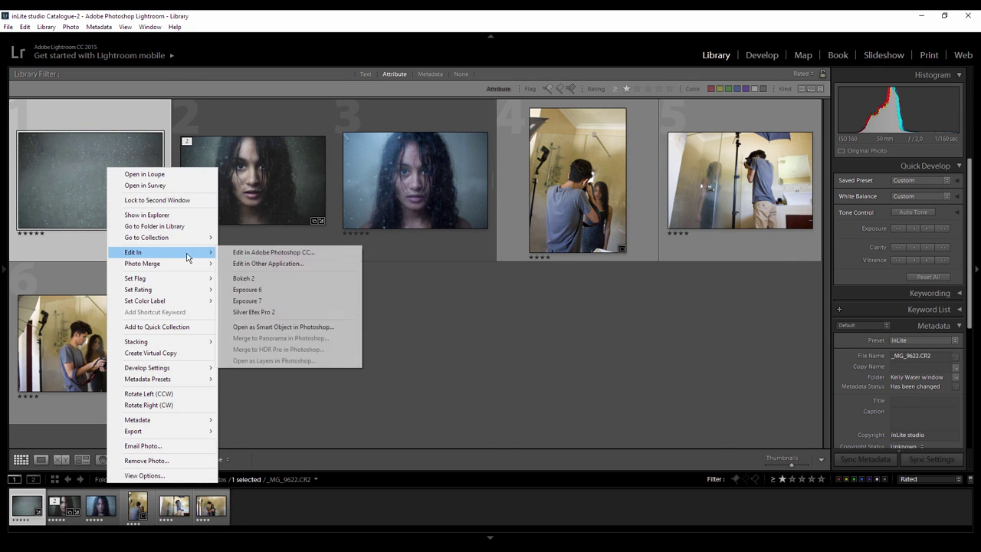
{"action": "left_click", "coordinate": [255, 254]}
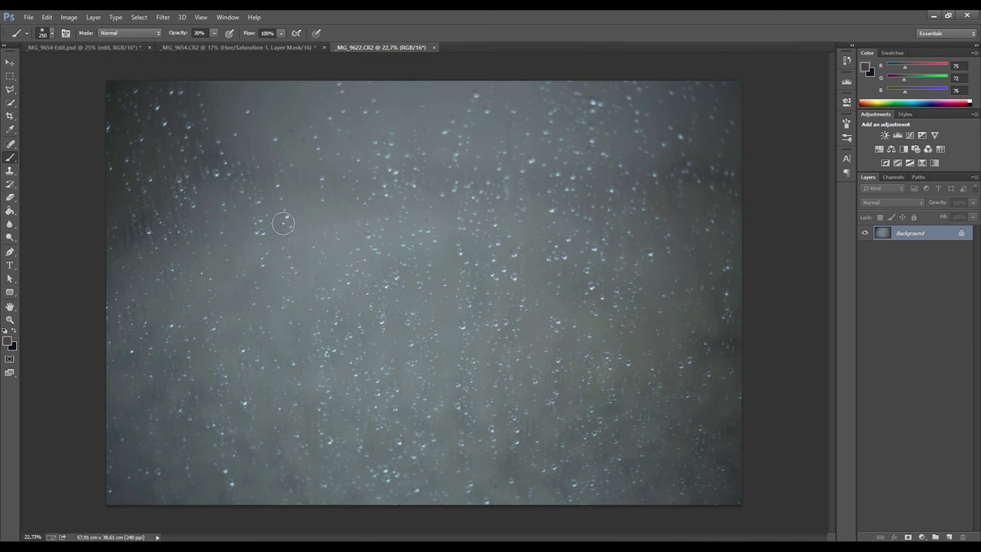
Copy the raindrop image into the _MG_9654.CR2 document as a layer covering the portrait, directly below Hue/Saturation 1.
{"action": "left_click", "coordinate": [10, 61]}
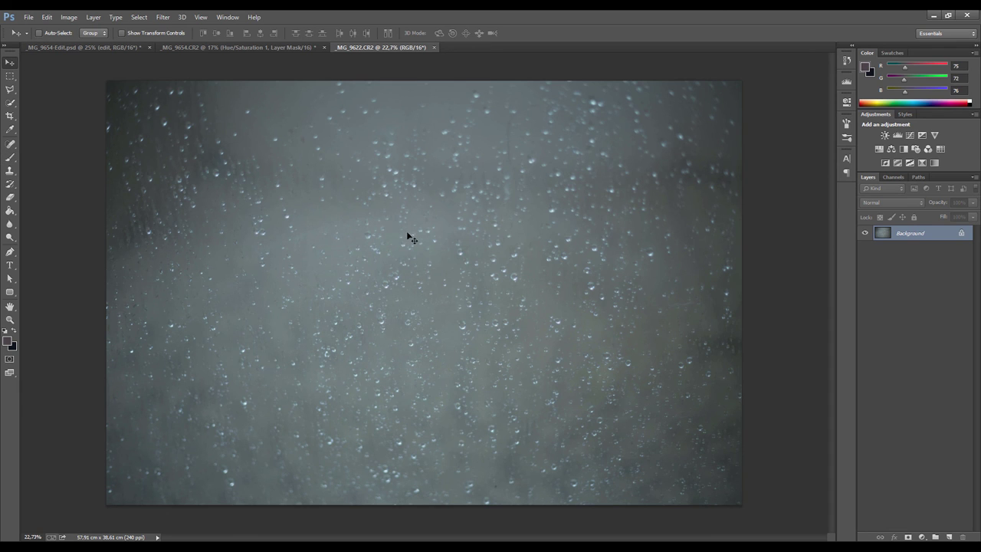
{"action": "left_click_drag", "start_coordinate": [425, 244], "coordinate": [421, 278]}
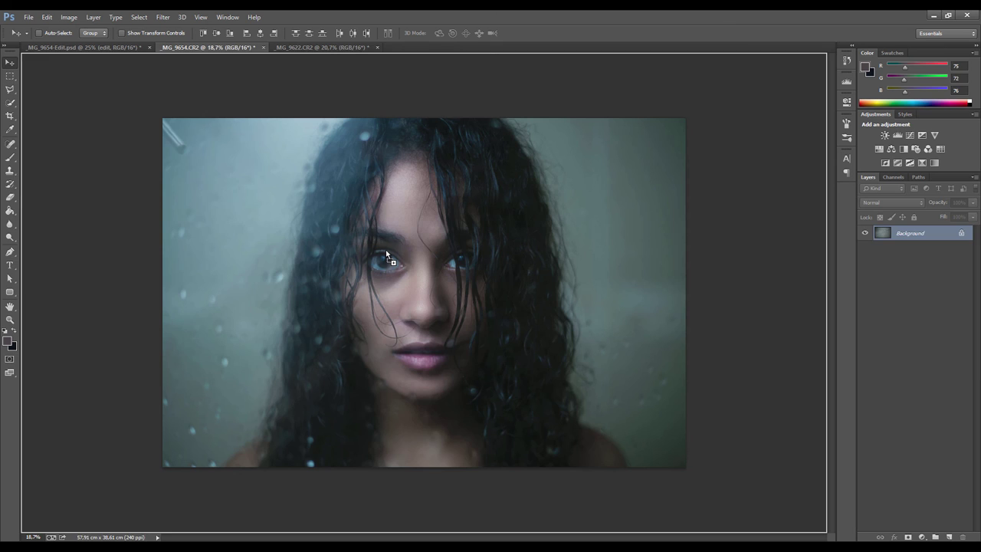
{"action": "left_click_drag", "start_coordinate": [385, 249], "coordinate": [380, 226]}
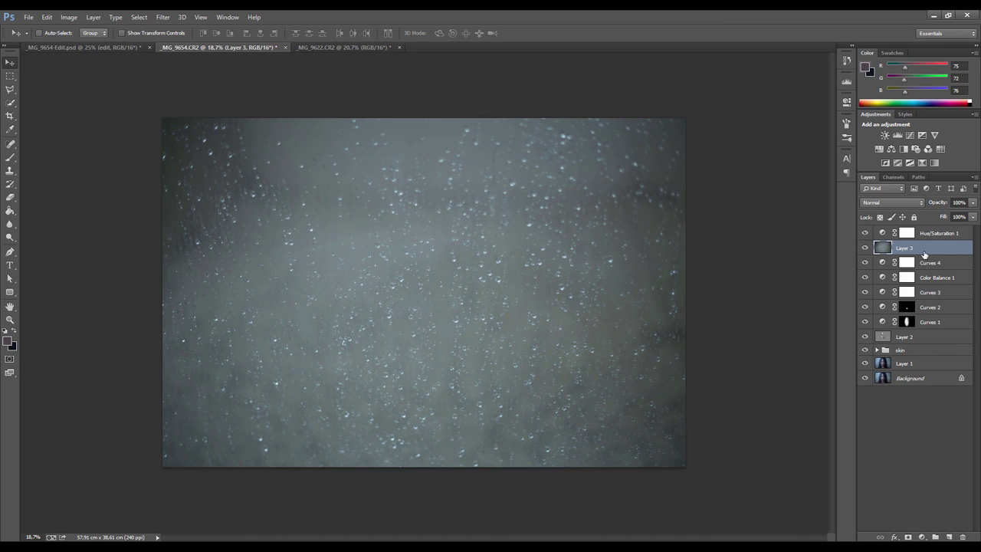
Move the raindrop layer to the top of the layer stack and add a white layer mask to it.
{"action": "left_click_drag", "start_coordinate": [912, 248], "coordinate": [916, 223]}
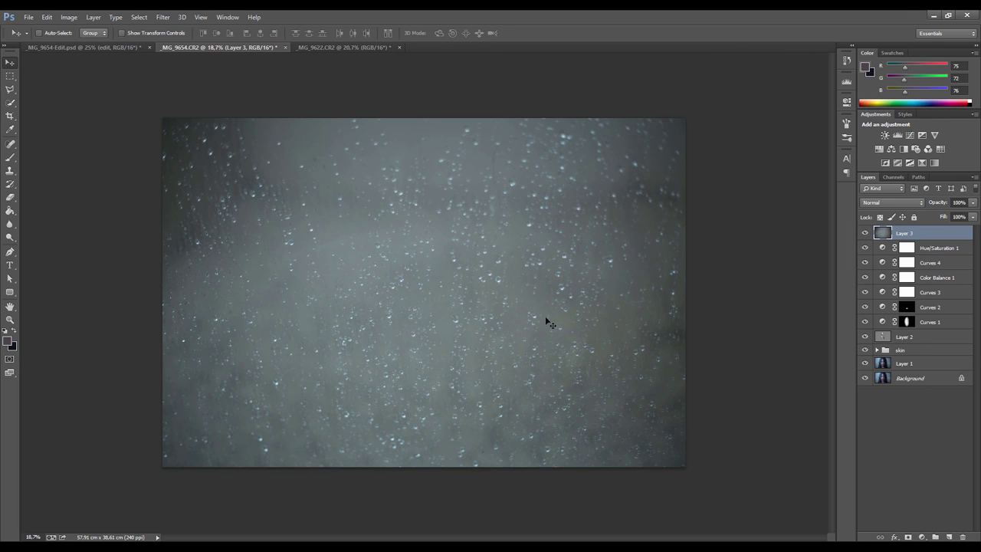
{"action": "left_click", "coordinate": [909, 537]}
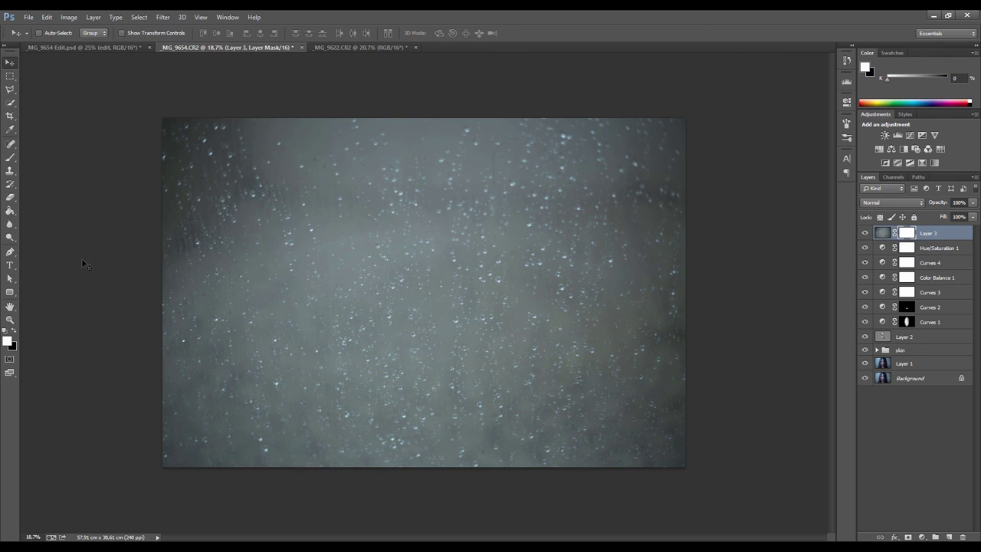
Paint black on the raindrop layer's mask with a 3000 px brush at 30% opacity to reveal the face.
{"action": "key", "text": "b"}
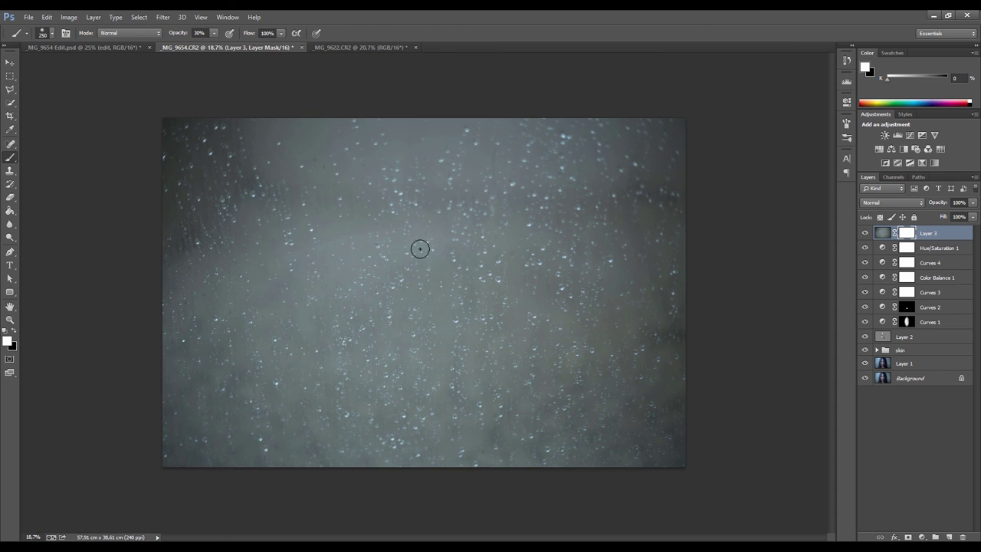
{"action": "key", "text": "x"}
{"action": "key", "text": "bracketright"}
{"action": "key", "text": "bracketright"}
{"action": "key", "text": "bracketright"}
{"action": "key", "text": "bracketright"}
{"action": "key", "text": "bracketright"}
{"action": "key", "text": "bracketright"}
{"action": "key", "text": "bracketright"}
{"action": "key", "text": "bracketright"}
{"action": "key", "text": "bracketright"}
{"action": "key", "text": "bracketright"}
{"action": "key", "text": "bracketright"}
{"action": "key", "text": "bracketright"}
{"action": "key", "text": "bracketright"}
{"action": "key", "text": "bracketright"}
{"action": "key", "text": "bracketright"}
{"action": "key", "text": "bracketright"}
{"action": "key", "text": "bracketright"}
{"action": "key", "text": "bracketright"}
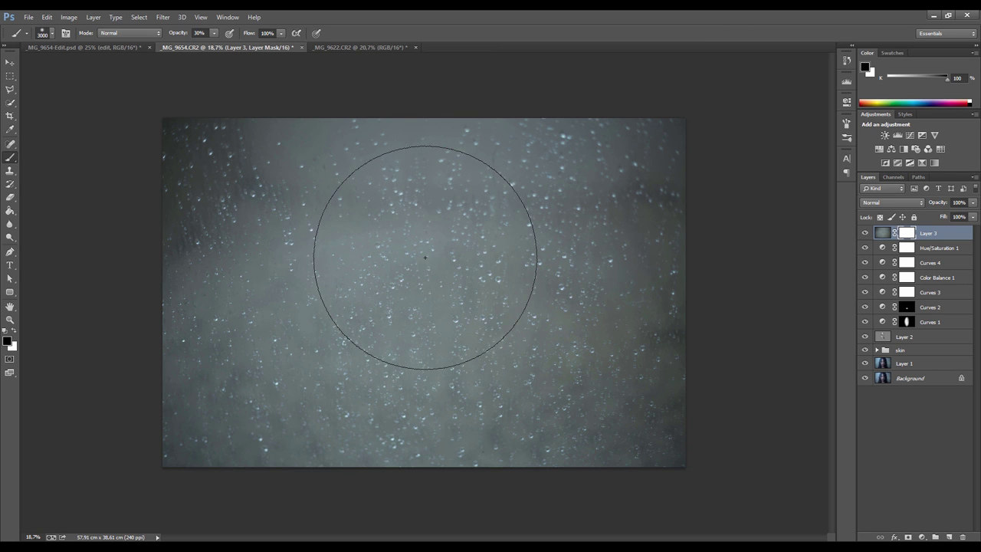
{"action": "left_click", "coordinate": [424, 267]}
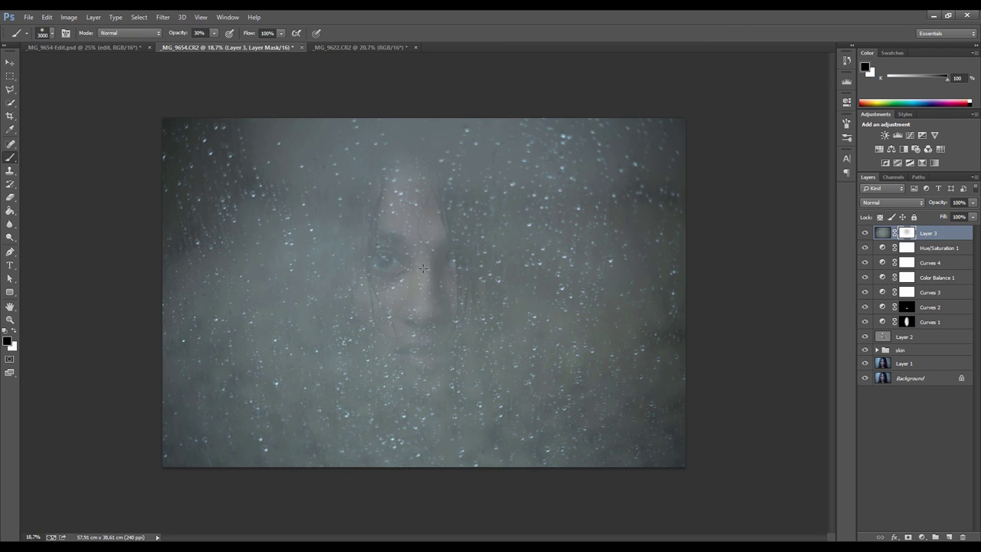
{"action": "left_click", "coordinate": [417, 250]}
{"action": "left_click", "coordinate": [444, 261]}
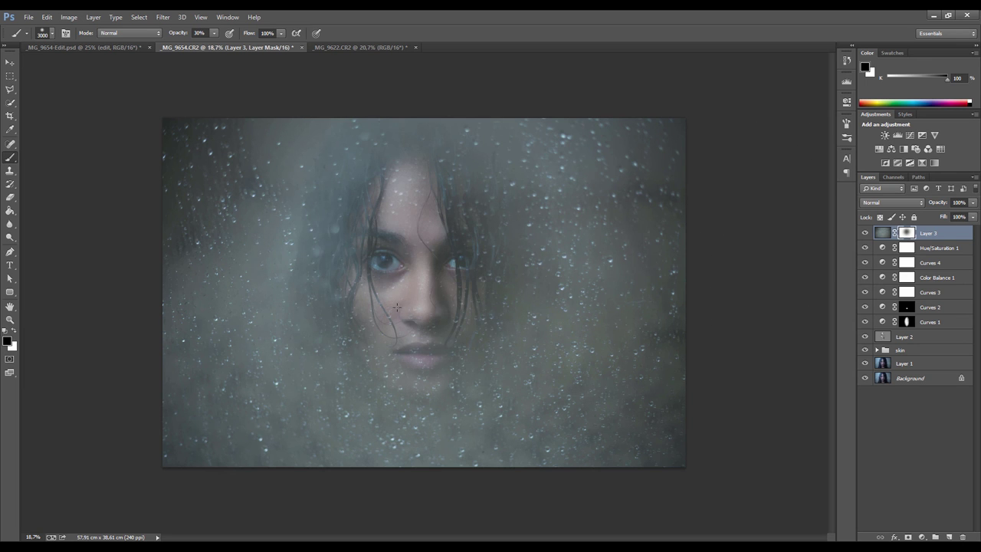
{"action": "left_click", "coordinate": [410, 234]}
{"action": "left_click", "coordinate": [407, 316]}
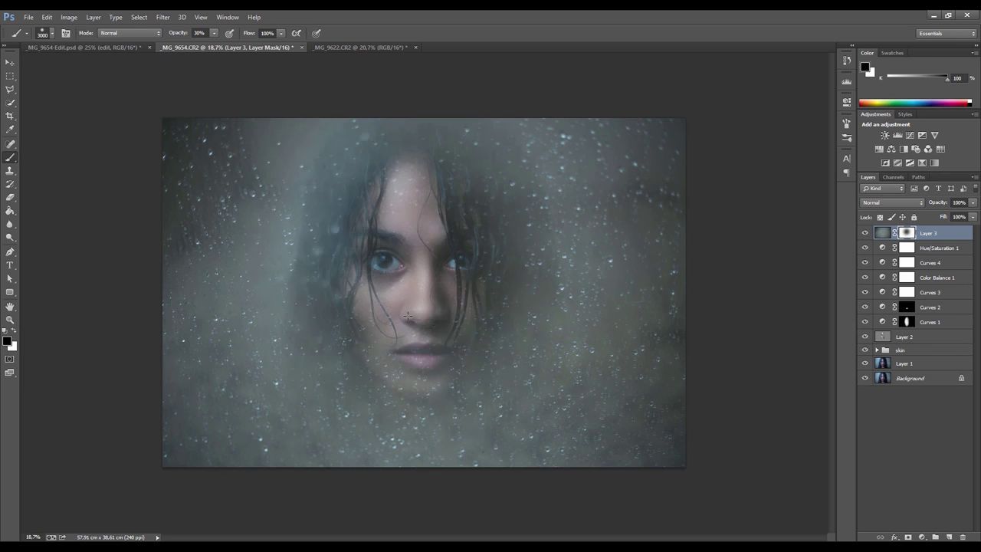
Reduce the brush to 2600 px and mask the raindrops over the chin, cheeks and neck at 30% opacity.
{"action": "key", "text": "bracketleft"}
{"action": "key", "text": "bracketleft"}
{"action": "key", "text": "bracketleft"}
{"action": "key", "text": "bracketleft"}
{"action": "left_click", "coordinate": [407, 378]}
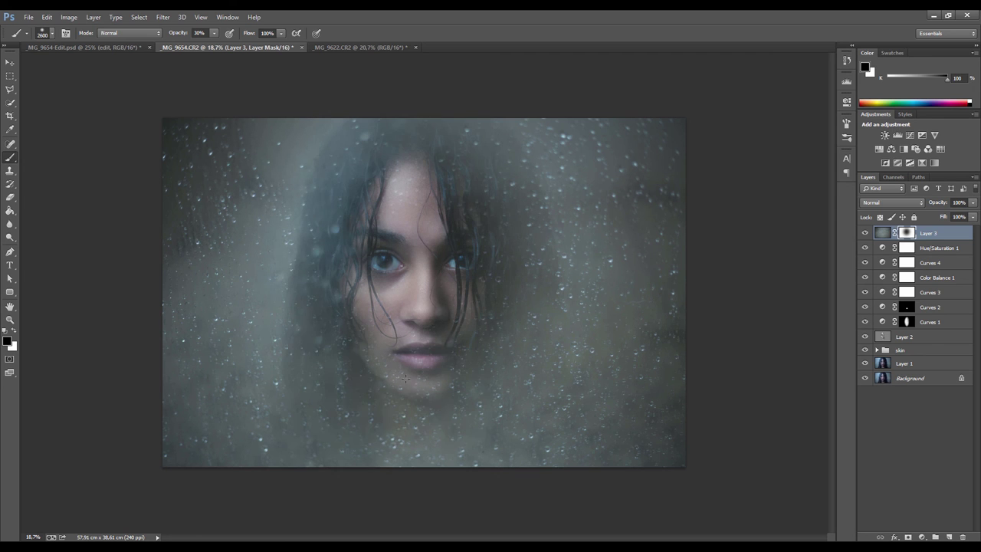
{"action": "left_click", "coordinate": [433, 292]}
{"action": "left_click", "coordinate": [475, 368]}
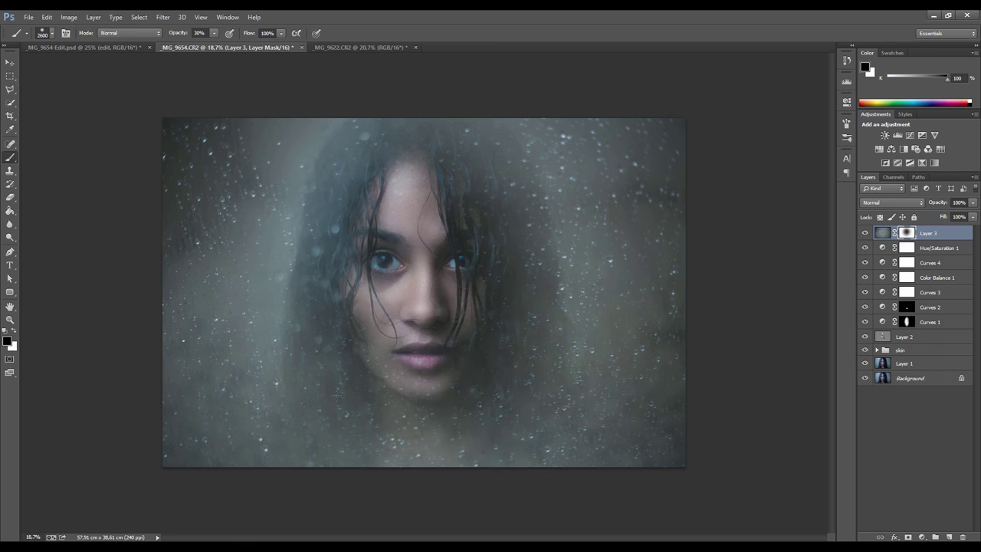
{"action": "left_click", "coordinate": [395, 375]}
Raise the brush opacity to 40% and reveal more of the face and the hair beside it on the mask.
{"action": "key", "text": "4"}
{"action": "left_click", "coordinate": [454, 264]}
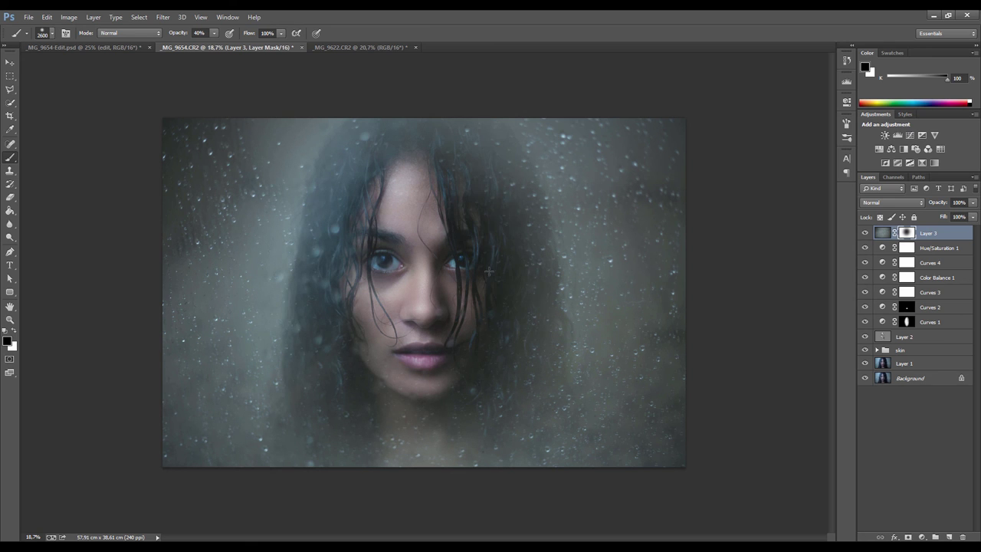
{"action": "left_click", "coordinate": [435, 266]}
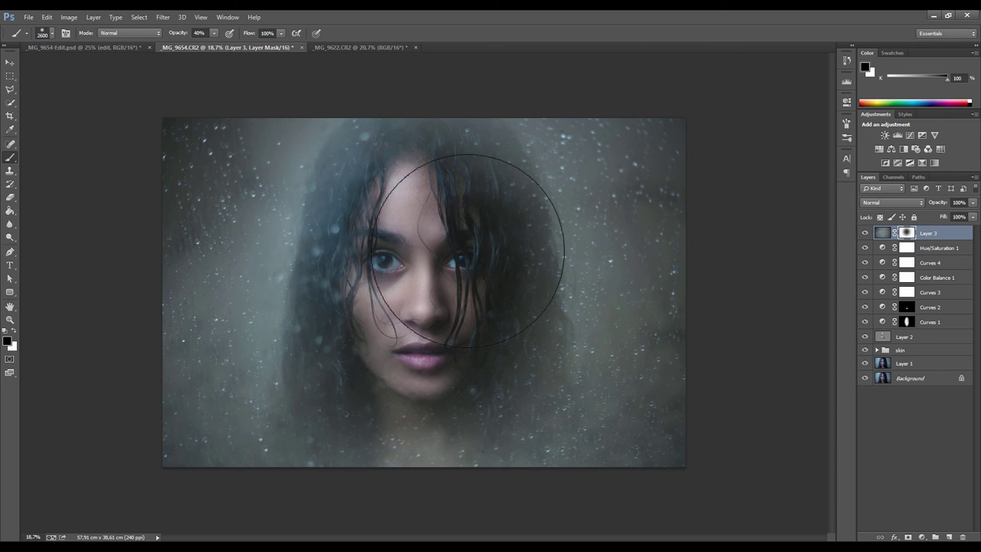
{"action": "left_click", "coordinate": [435, 331]}
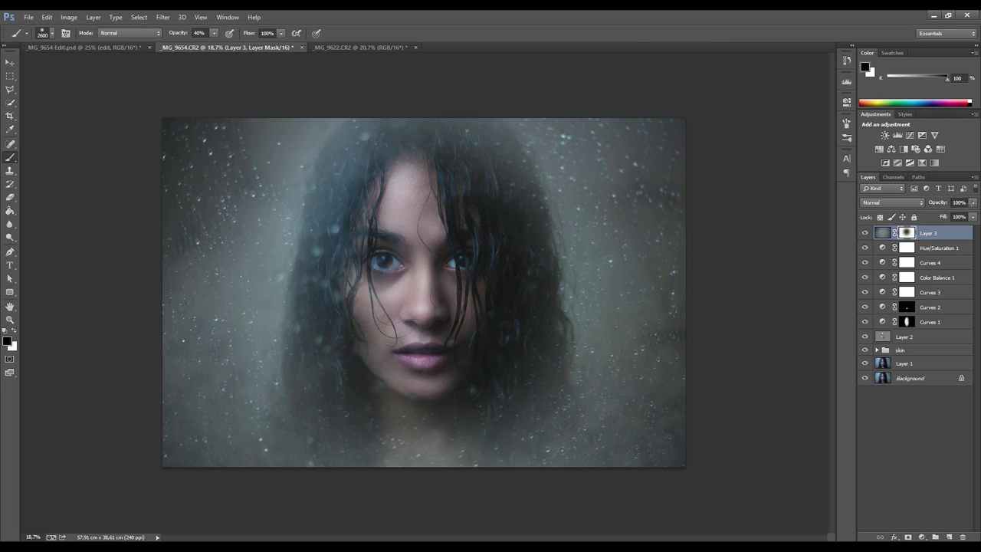
Lower the raindrop layer's opacity to 54% and mask more of the face and neck, reducing the brush to 1800 px.
{"action": "left_click", "coordinate": [973, 202]}
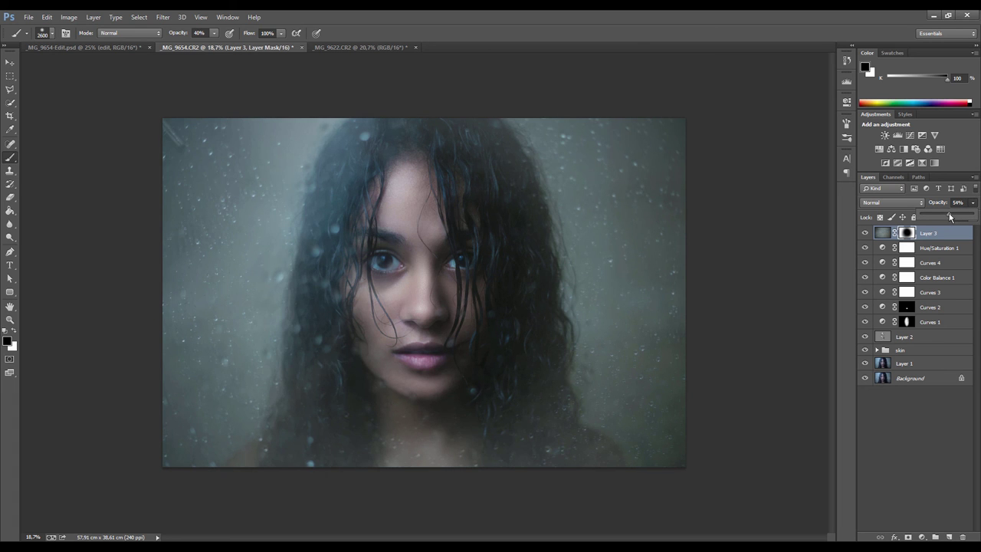
{"action": "key", "text": "bracketleft"}
{"action": "key", "text": "bracketleft"}
{"action": "key", "text": "bracketleft"}
{"action": "key", "text": "bracketleft"}
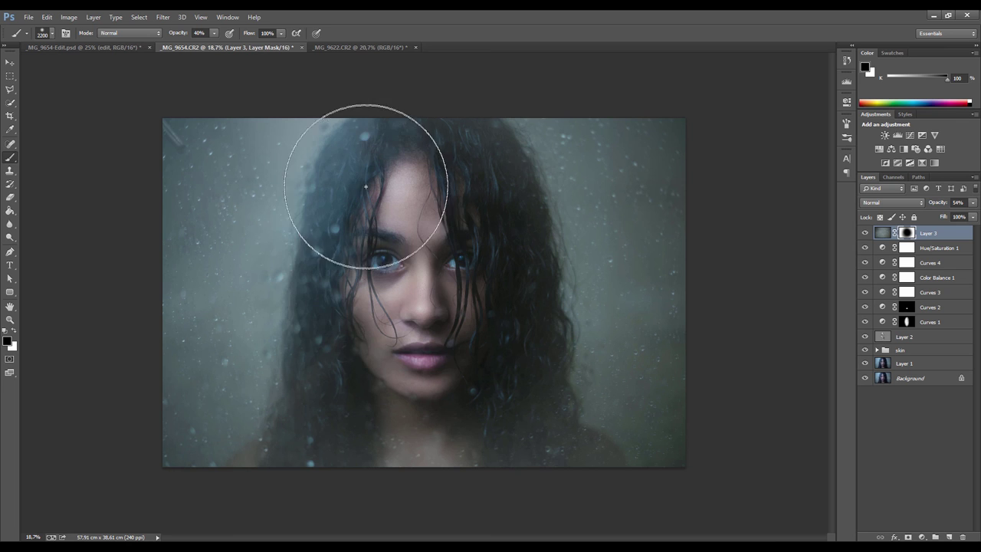
{"action": "key", "text": "bracketleft"}
{"action": "key", "text": "bracketleft"}
{"action": "key", "text": "bracketleft"}
{"action": "key", "text": "bracketleft"}
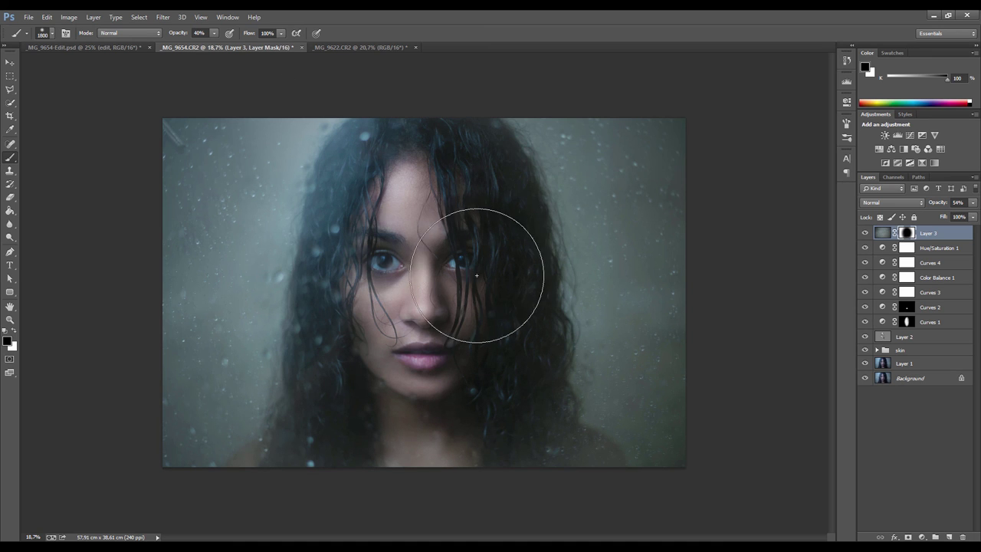
Paint white on the mask to restore raindrops over the hair on both sides of the face, reducing the brush to 1000 px.
{"action": "scroll", "coordinate": [470, 264], "scroll_direction": "up", "scroll_amount": 2}
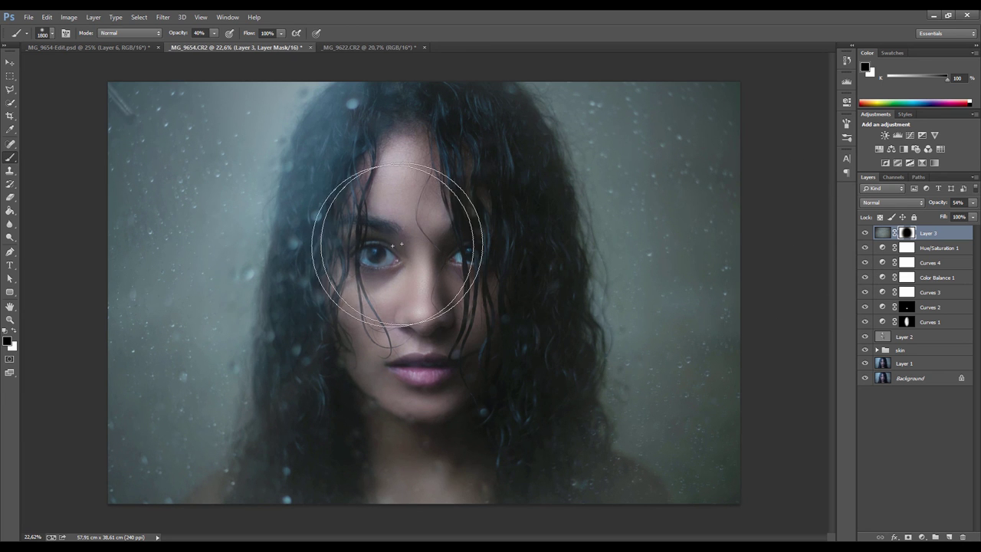
{"action": "left_click", "coordinate": [13, 332]}
{"action": "key", "text": "bracketleft"}
{"action": "key", "text": "bracketleft"}
{"action": "key", "text": "bracketleft"}
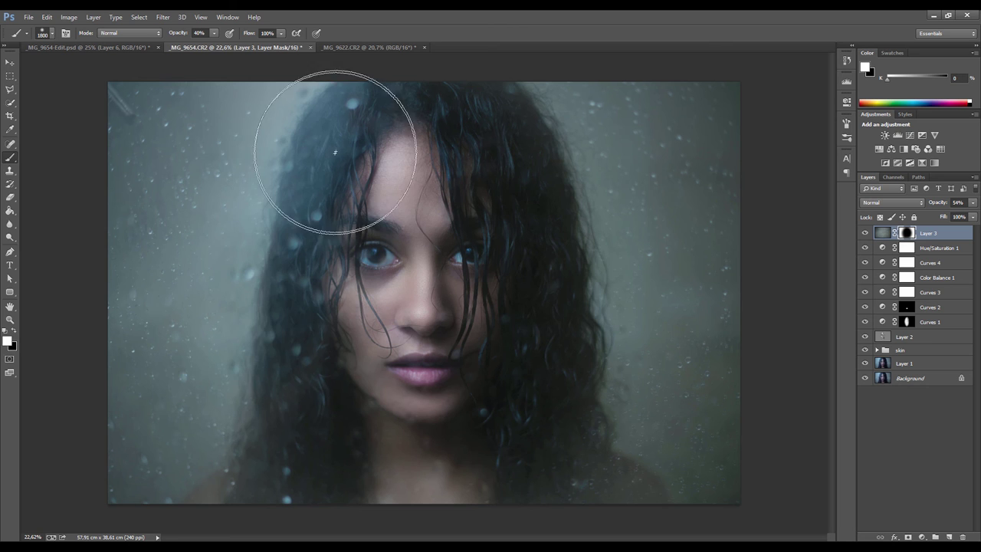
{"action": "left_click_drag", "start_coordinate": [307, 164], "coordinate": [267, 368]}
{"action": "key", "text": "bracketleft"}
{"action": "key", "text": "bracketleft"}
{"action": "key", "text": "bracketleft"}
{"action": "key", "text": "bracketleft"}
{"action": "key", "text": "bracketleft"}
{"action": "mouse_move", "coordinate": [560, 348]}
{"action": "left_mouse_down"}
{"action": "mouse_move", "coordinate": [560, 172]}
{"action": "mouse_move", "coordinate": [569, 168]}
{"action": "mouse_move", "coordinate": [580, 427]}
{"action": "mouse_move", "coordinate": [571, 418]}
{"action": "left_mouse_up"}
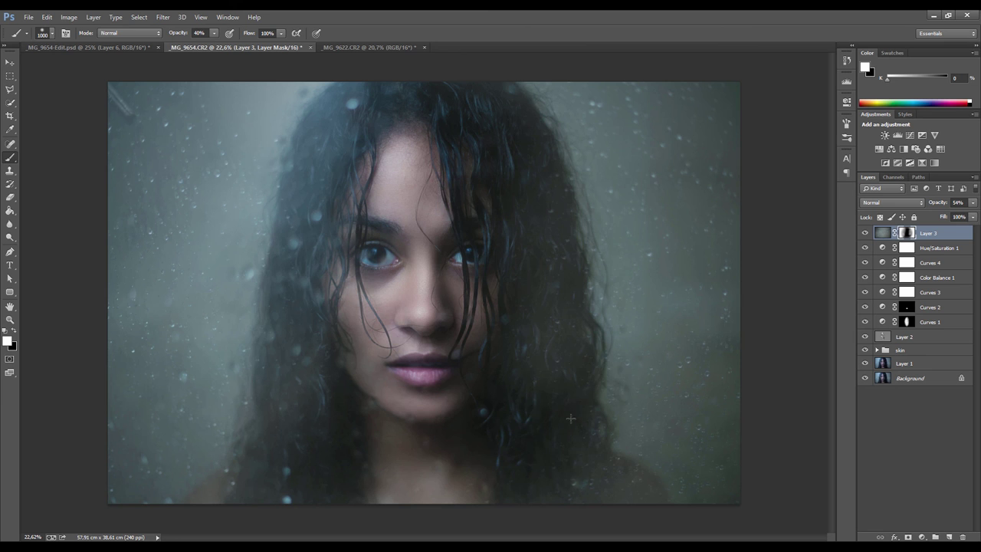
Restore raindrops over the hair above the forehead, and across the neck area with a 700 px brush.
{"action": "left_click", "coordinate": [490, 146]}
{"action": "key", "text": "bracketleft"}
{"action": "key", "text": "bracketleft"}
{"action": "key", "text": "bracketleft"}
{"action": "left_click_drag", "start_coordinate": [350, 430], "coordinate": [510, 386]}
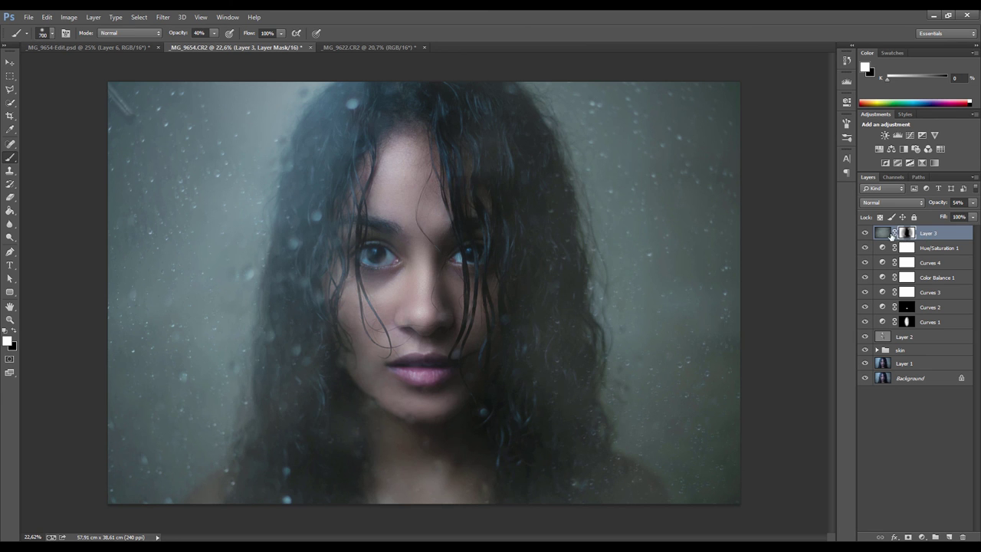
Add a Curves adjustment clipped to the raindrop layer, shape a strong contrast S-curve and compare the image with and without it.
{"action": "left_click", "coordinate": [887, 235]}
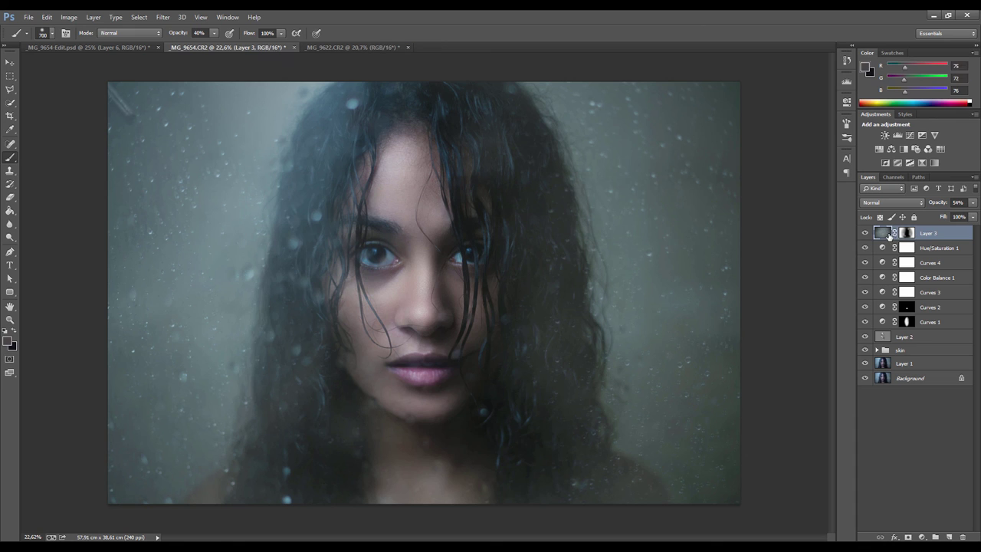
{"action": "left_click", "coordinate": [908, 136]}
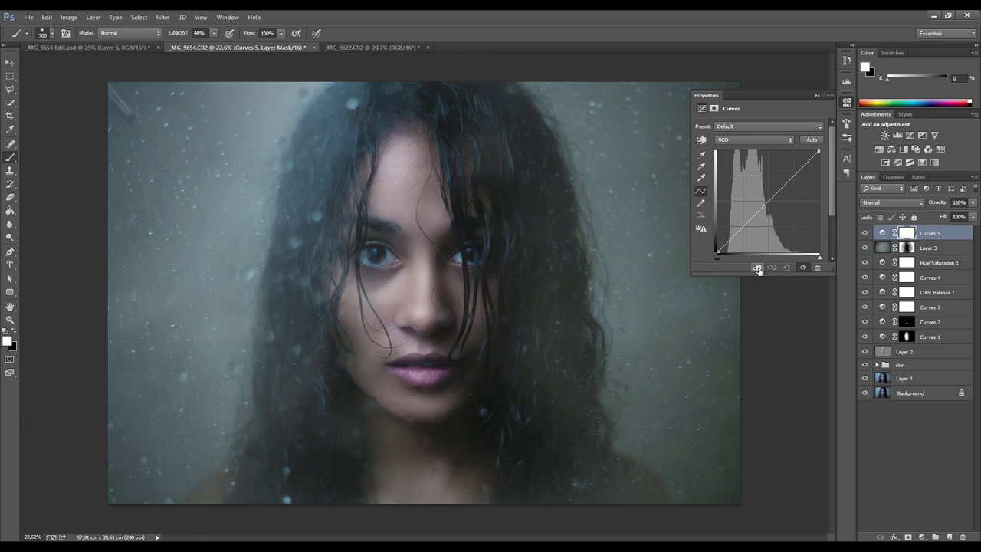
{"action": "left_click", "coordinate": [757, 268]}
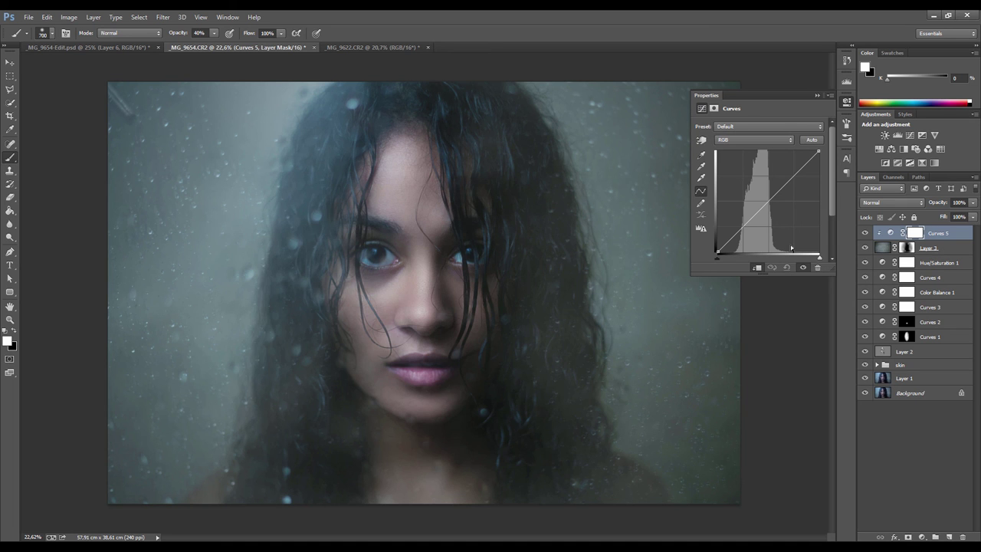
{"action": "left_click_drag", "start_coordinate": [736, 233], "coordinate": [739, 244]}
{"action": "mouse_move", "coordinate": [794, 182]}
{"action": "left_mouse_down"}
{"action": "mouse_move", "coordinate": [794, 172]}
{"action": "mouse_move", "coordinate": [792, 180]}
{"action": "left_mouse_up"}
{"action": "left_click_drag", "start_coordinate": [738, 244], "coordinate": [744, 246]}
{"action": "left_click_drag", "start_coordinate": [795, 175], "coordinate": [794, 166]}
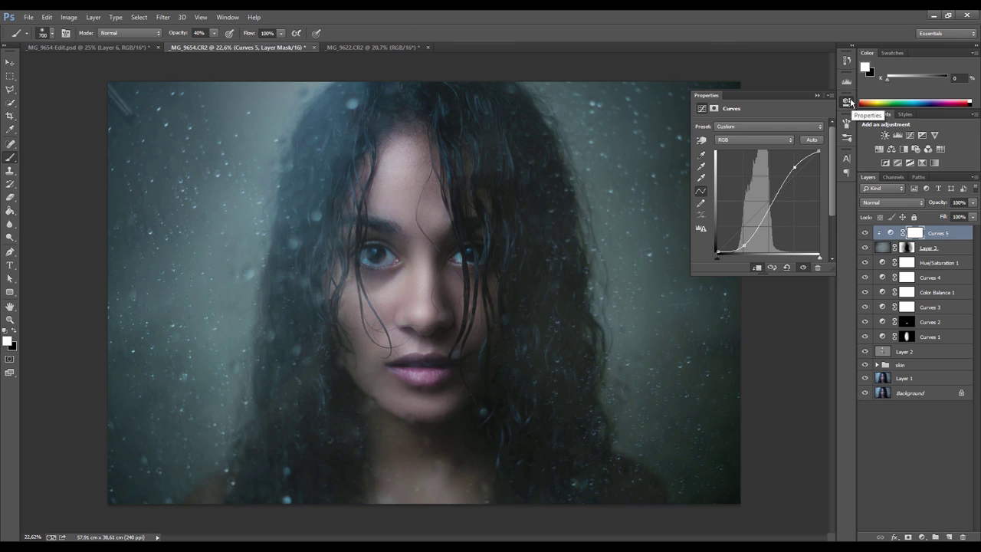
{"action": "left_click", "coordinate": [849, 102]}
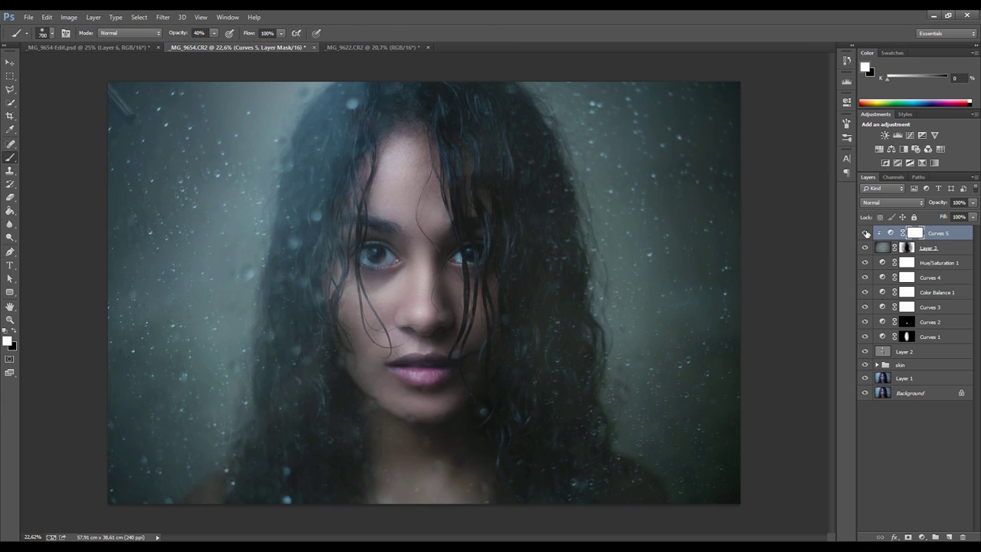
{"action": "left_click", "coordinate": [865, 233]}
{"action": "left_click", "coordinate": [865, 233]}
{"action": "scroll", "coordinate": [698, 225], "scroll_direction": "down", "scroll_amount": 3}
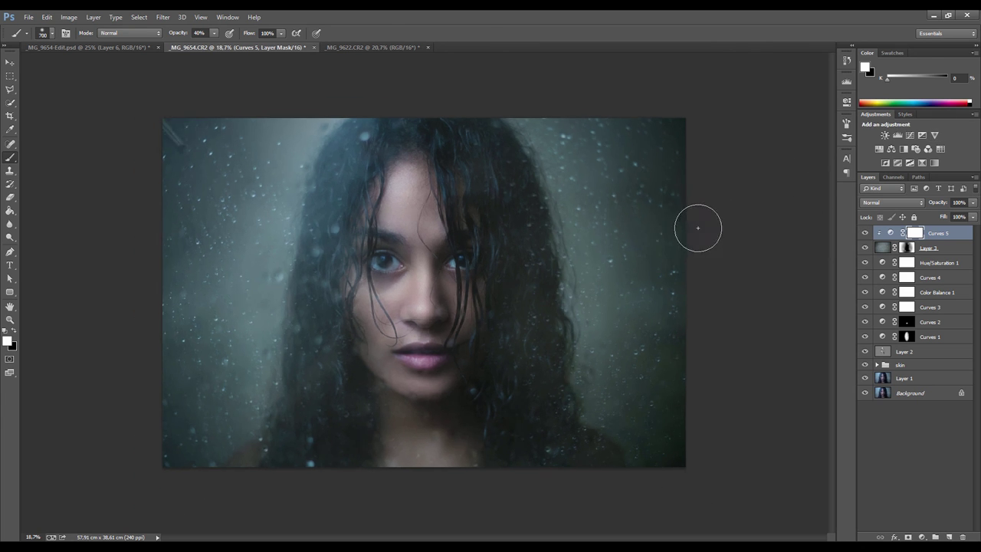
Add a second Curves adjustment clipped to the raindrop layer and move its Blue channel black point slightly inward.
{"action": "scroll", "coordinate": [698, 225], "scroll_direction": "up", "scroll_amount": 2}
{"action": "left_click", "coordinate": [912, 136]}
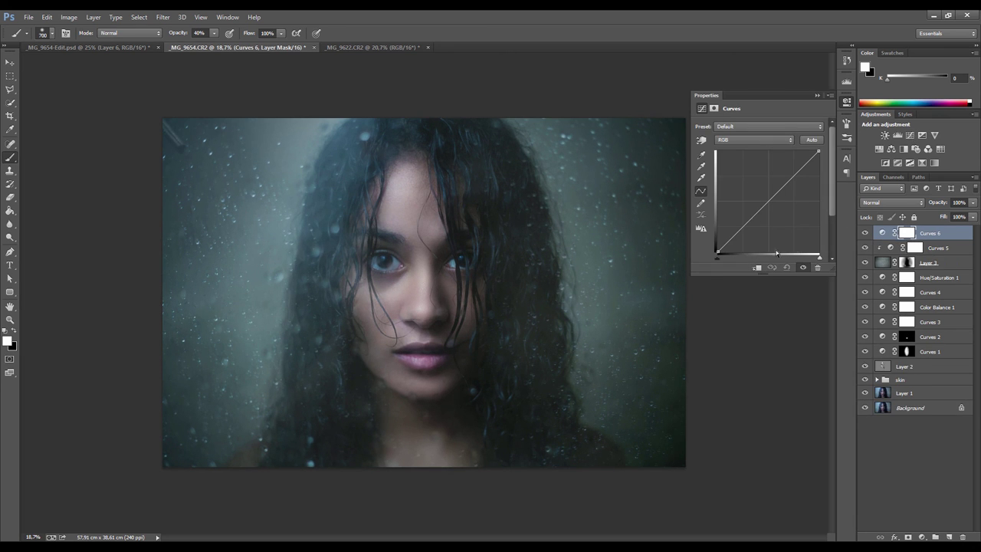
{"action": "left_click", "coordinate": [757, 267]}
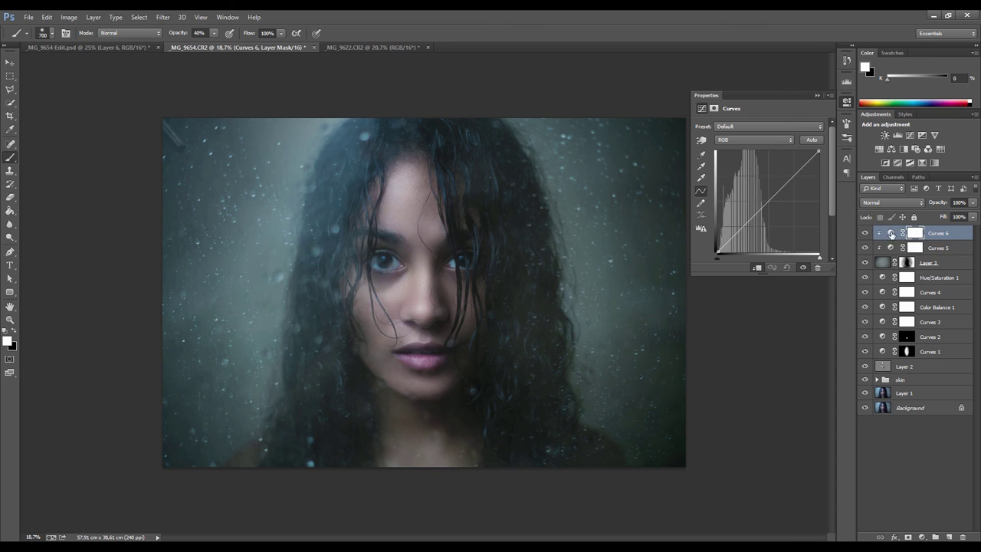
{"action": "left_click", "coordinate": [755, 139]}
{"action": "left_click", "coordinate": [751, 174]}
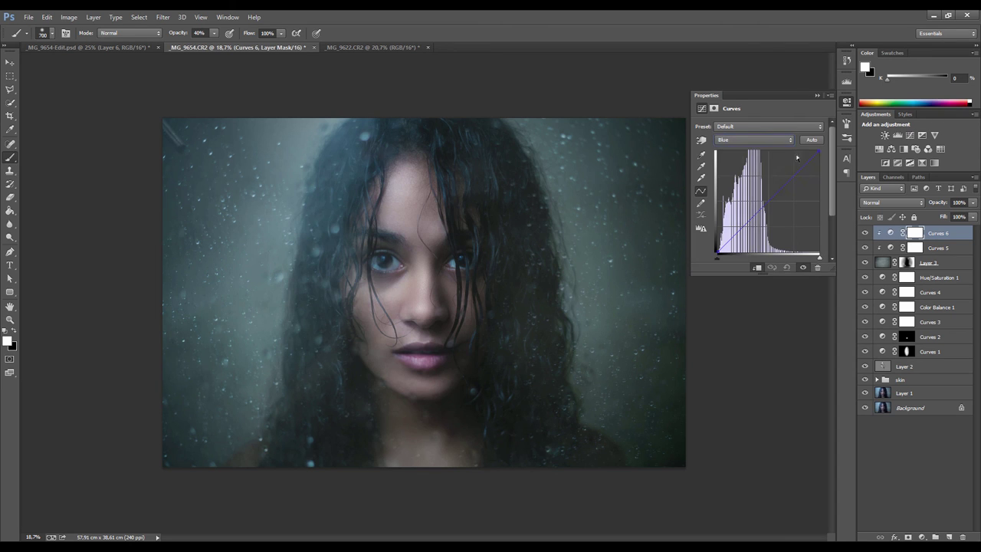
{"action": "left_click_drag", "start_coordinate": [818, 152], "coordinate": [819, 151]}
{"action": "left_click_drag", "start_coordinate": [718, 250], "coordinate": [720, 251]}
Pull the Green channel curve slightly down in the upper midtones of the second clipped Curves adjustment.
{"action": "left_click", "coordinate": [755, 140]}
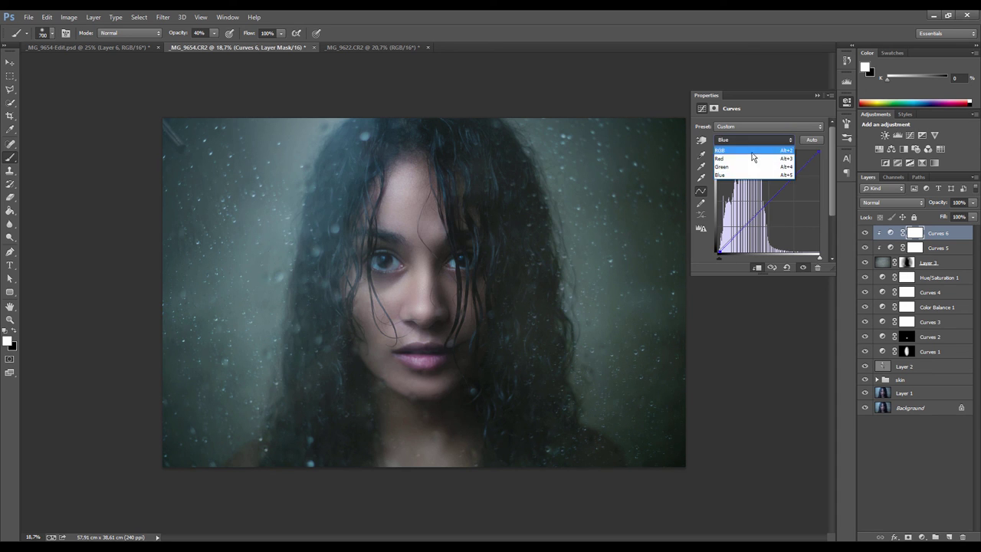
{"action": "left_click", "coordinate": [755, 163]}
{"action": "left_click_drag", "start_coordinate": [784, 182], "coordinate": [776, 188]}
{"action": "left_click", "coordinate": [755, 139]}
{"action": "left_click", "coordinate": [755, 153]}
{"action": "left_click", "coordinate": [846, 102]}
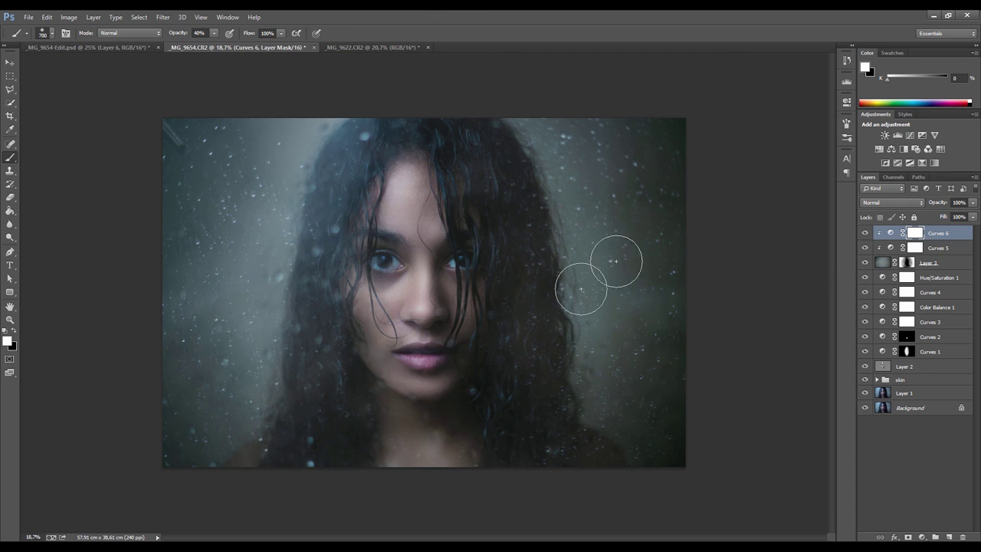
Compare the image with and without Curves 6 and examine the raindrop composite at several zoom levels.
{"action": "scroll", "coordinate": [574, 285], "scroll_direction": "down", "scroll_amount": 1}
{"action": "left_click", "coordinate": [865, 233]}
{"action": "left_click", "coordinate": [866, 233]}
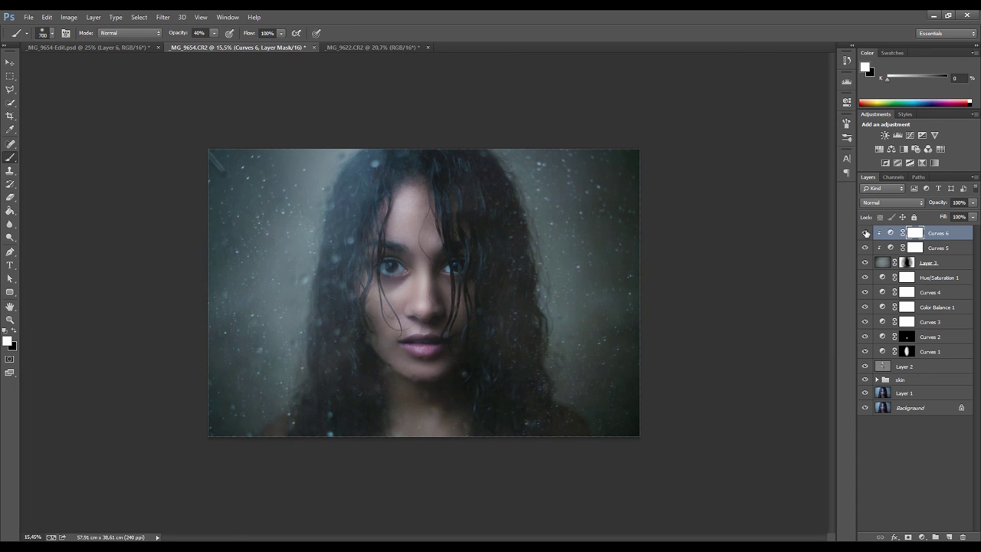
{"action": "left_click", "coordinate": [866, 233]}
{"action": "left_click", "coordinate": [865, 233]}
{"action": "scroll", "coordinate": [591, 254], "scroll_direction": "down", "scroll_amount": 3}
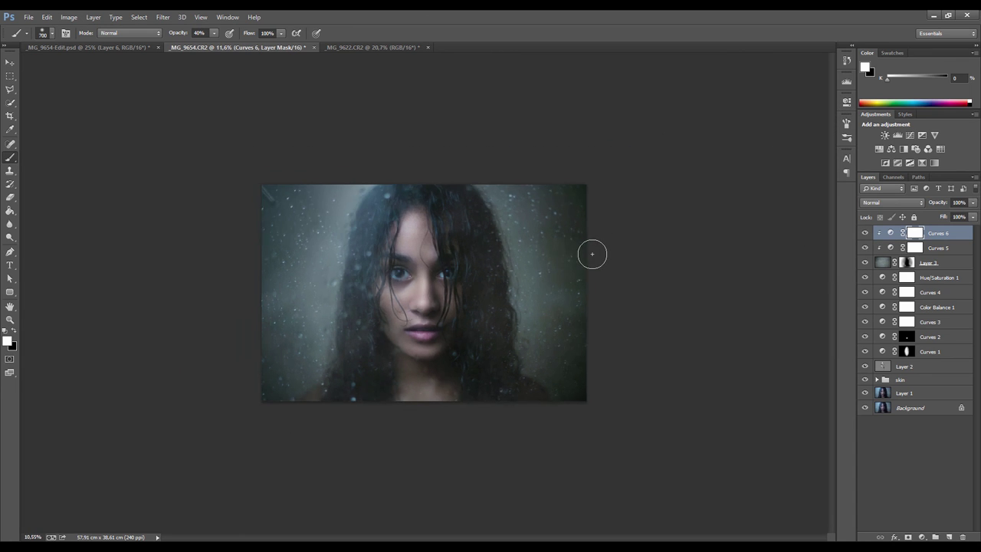
{"action": "scroll", "coordinate": [464, 264], "scroll_direction": "up", "scroll_amount": 3}
{"action": "scroll", "coordinate": [563, 299], "scroll_direction": "up", "scroll_amount": 2}
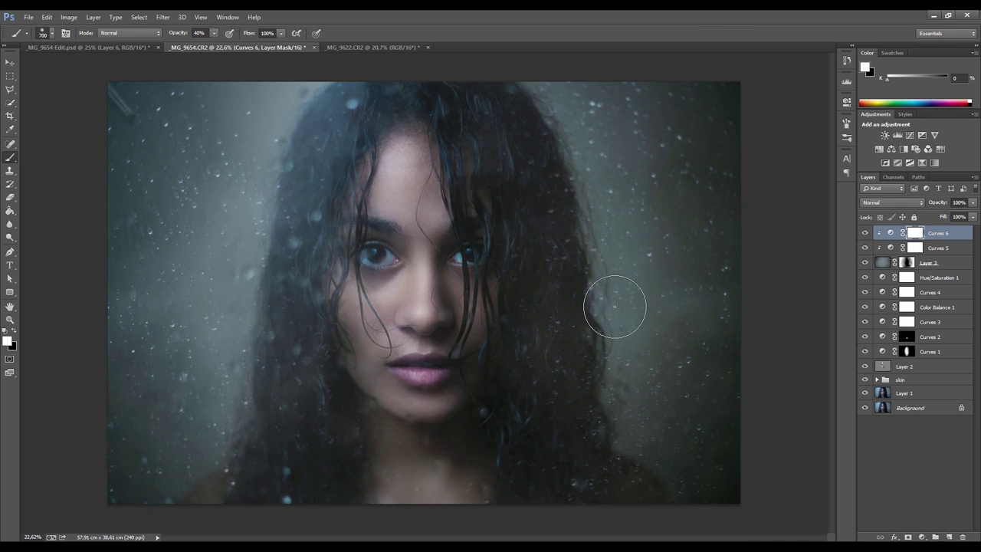
{"action": "scroll", "coordinate": [609, 324], "scroll_direction": "down", "scroll_amount": 1}
{"action": "scroll", "coordinate": [613, 327], "scroll_direction": "down", "scroll_amount": 1}
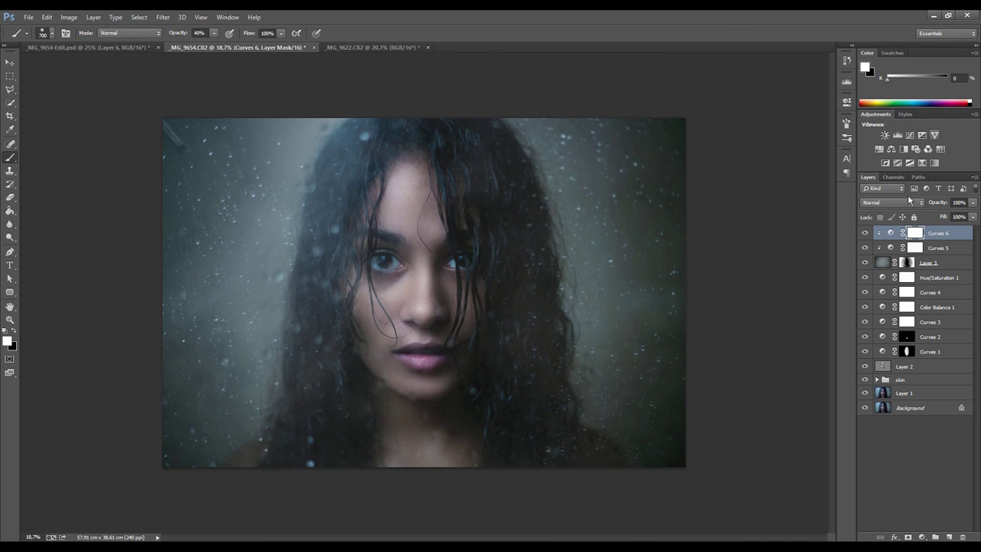
Add a Curves adjustment above the clipped raindrop curves, pull the RGB midtones down to darken the image and invert its mask to black.
{"action": "left_click", "coordinate": [909, 136]}
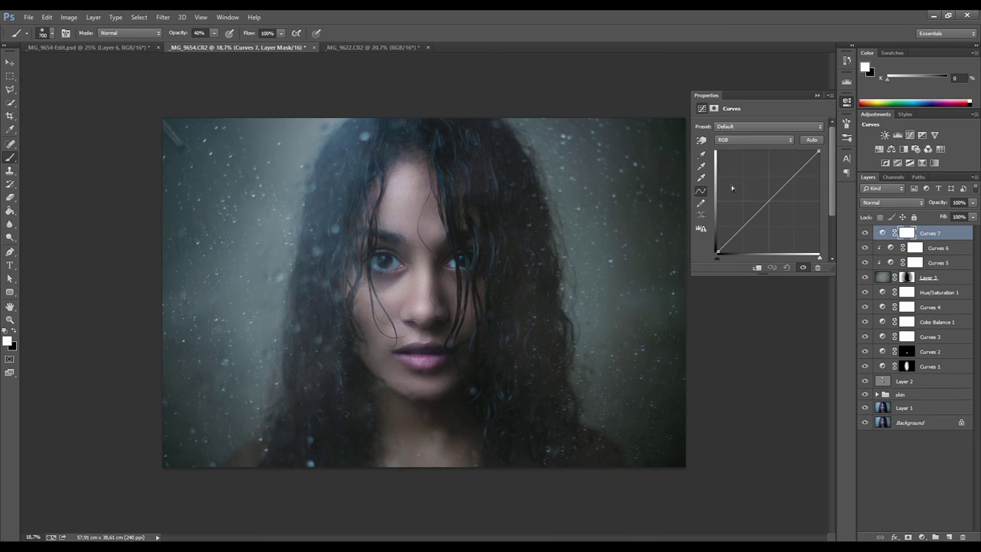
{"action": "left_click_drag", "start_coordinate": [751, 220], "coordinate": [765, 220]}
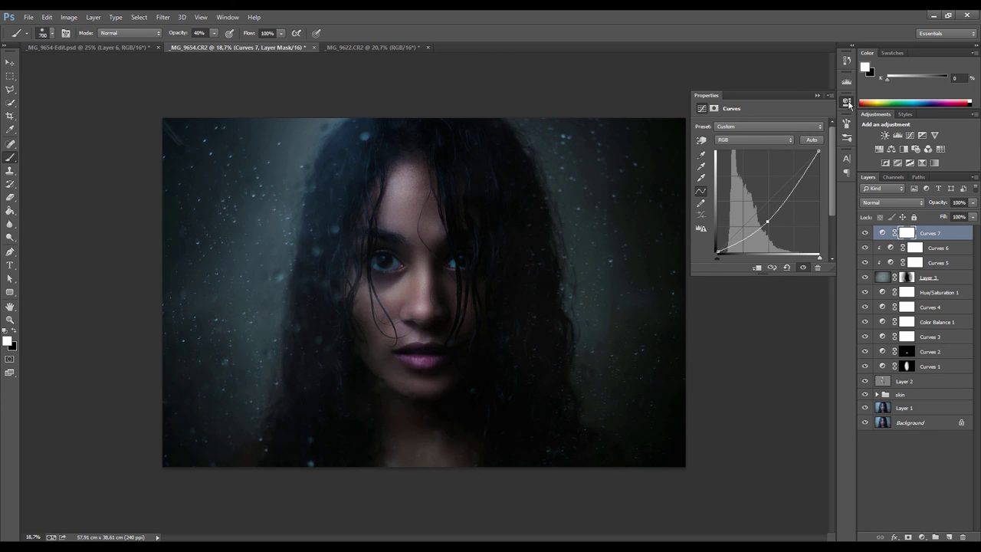
{"action": "left_click", "coordinate": [847, 100]}
{"action": "key", "text": "ctrl+i"}
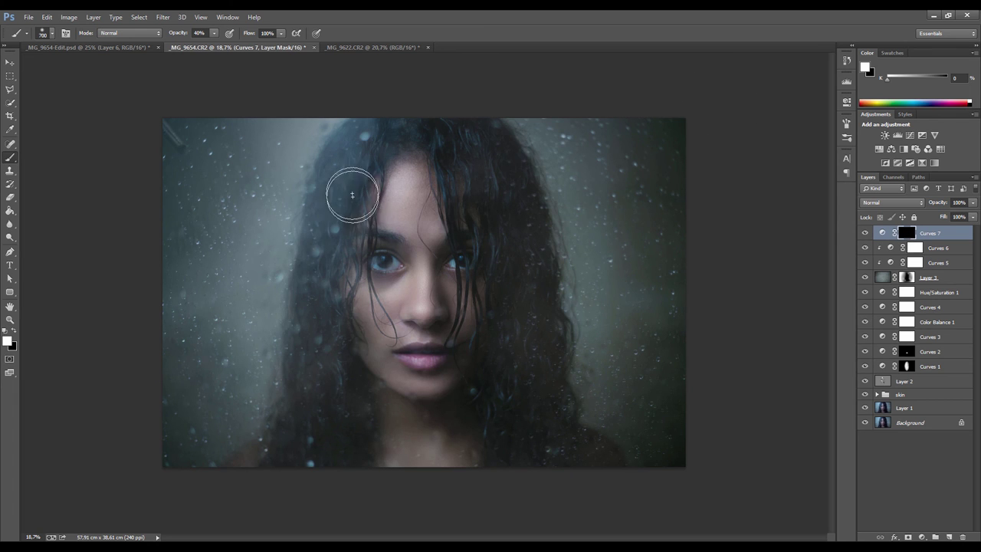
Paint white at 20% brush opacity on the Curves 7 mask over the left-side hair and, with a 1000 px brush, the left background.
{"action": "key", "text": "2"}
{"action": "mouse_move", "coordinate": [334, 229]}
{"action": "left_mouse_down"}
{"action": "mouse_move", "coordinate": [317, 281]}
{"action": "mouse_move", "coordinate": [325, 256]}
{"action": "left_mouse_up"}
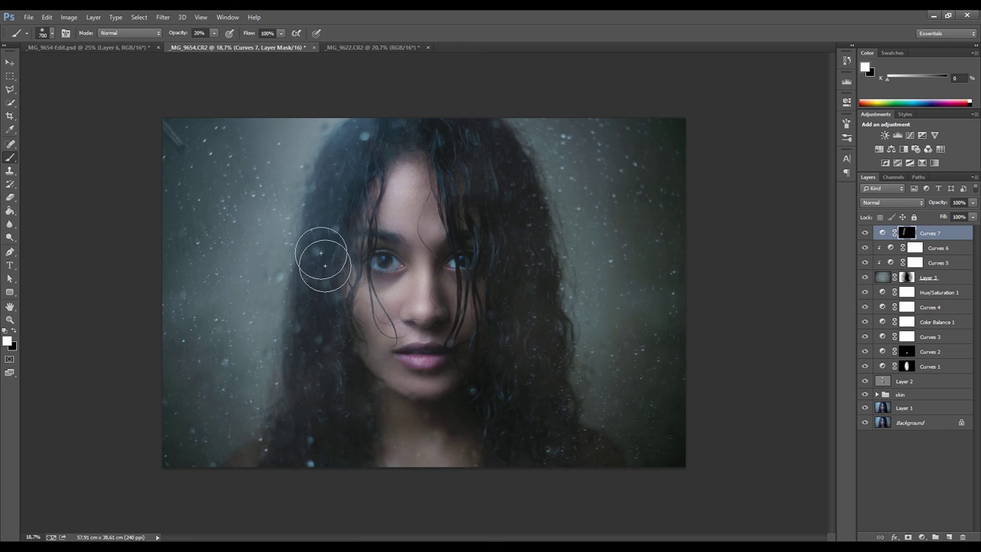
{"action": "key", "text": "bracketright"}
{"action": "key", "text": "bracketright"}
{"action": "key", "text": "bracketright"}
{"action": "left_click_drag", "start_coordinate": [234, 141], "coordinate": [184, 399]}
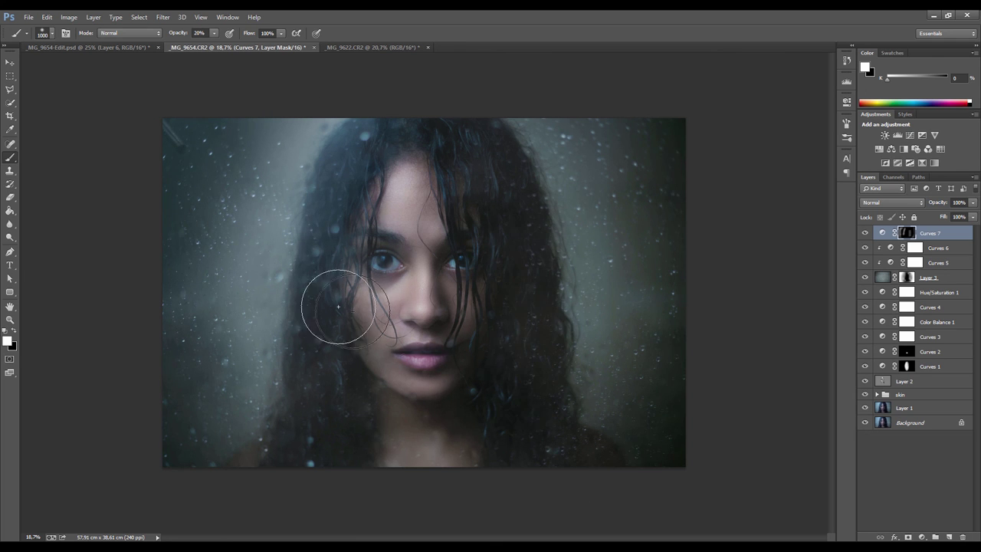
Paint the darkening into the hair around the face and forehead on the Curves 7 mask with a smaller brush of about 500 px.
{"action": "key", "text": "bracketleft"}
{"action": "key", "text": "bracketleft"}
{"action": "key", "text": "bracketleft"}
{"action": "key", "text": "bracketleft"}
{"action": "key", "text": "bracketleft"}
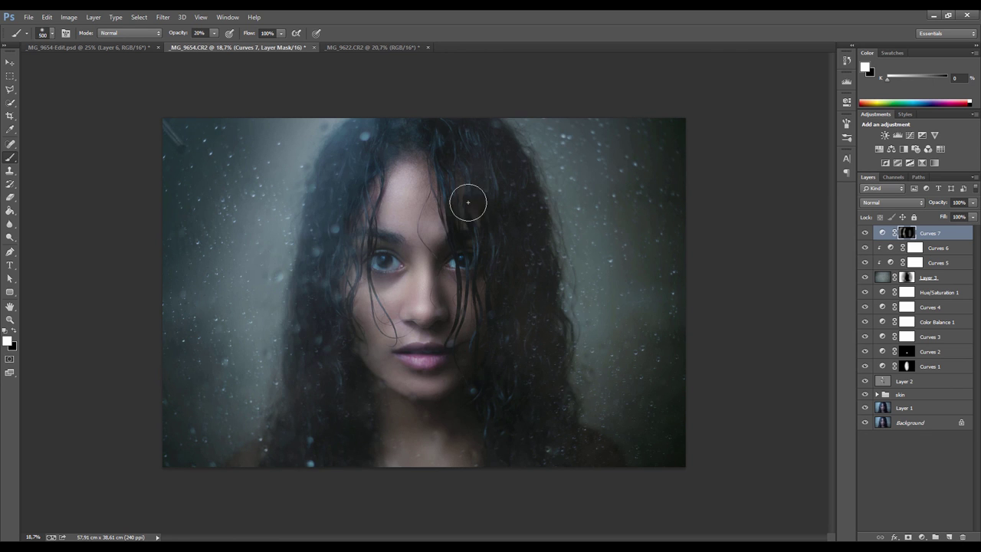
{"action": "key", "text": "bracketleft"}
{"action": "key", "text": "bracketright"}
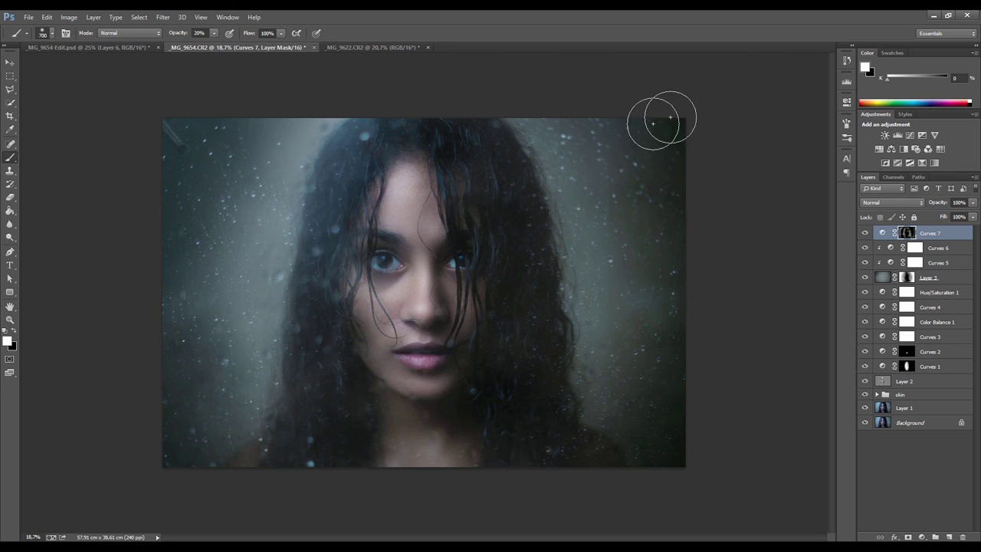
Darken the right background and image edges on the Curves 7 mask with a 1000 px brush, finishing with the brush at 800 px.
{"action": "key", "text": "bracketright"}
{"action": "key", "text": "bracketright"}
{"action": "key", "text": "bracketright"}
{"action": "key", "text": "bracketright"}
{"action": "key", "text": "bracketright"}
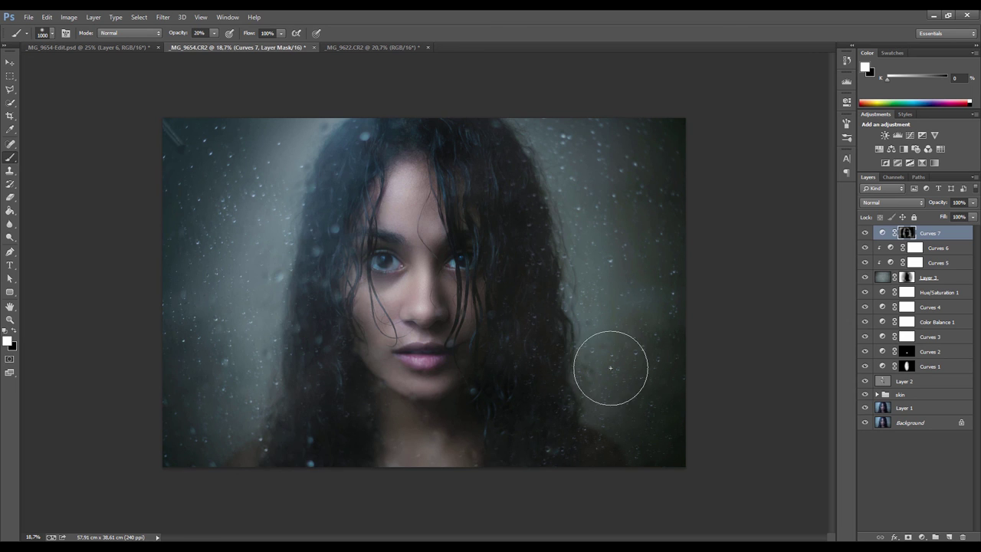
{"action": "key", "text": "bracketleft"}
{"action": "key", "text": "bracketleft"}
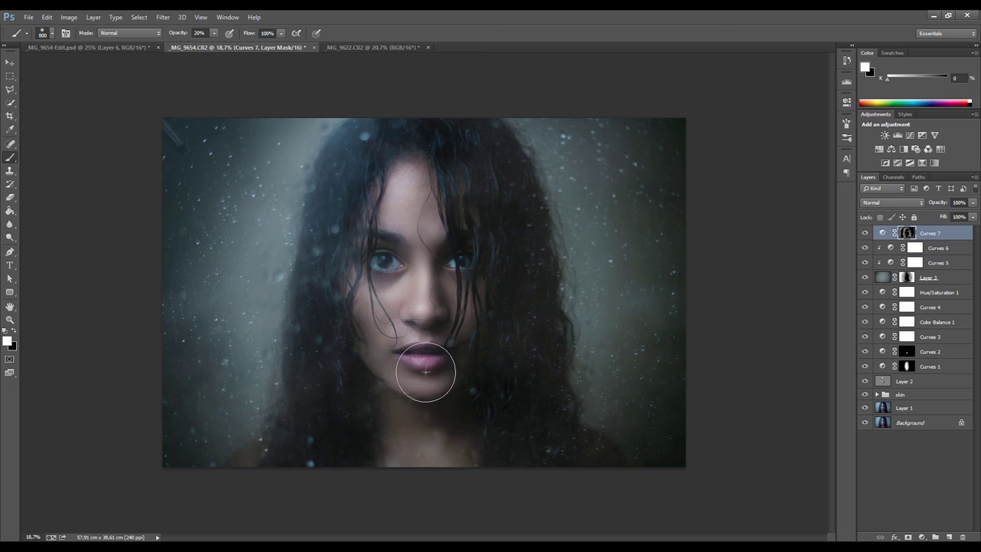
Lower the Curves 7 layer opacity to 41% and compare the image with and without the adjustment.
{"action": "scroll", "coordinate": [523, 337], "scroll_direction": "down", "scroll_amount": 1}
{"action": "left_click", "coordinate": [972, 217]}
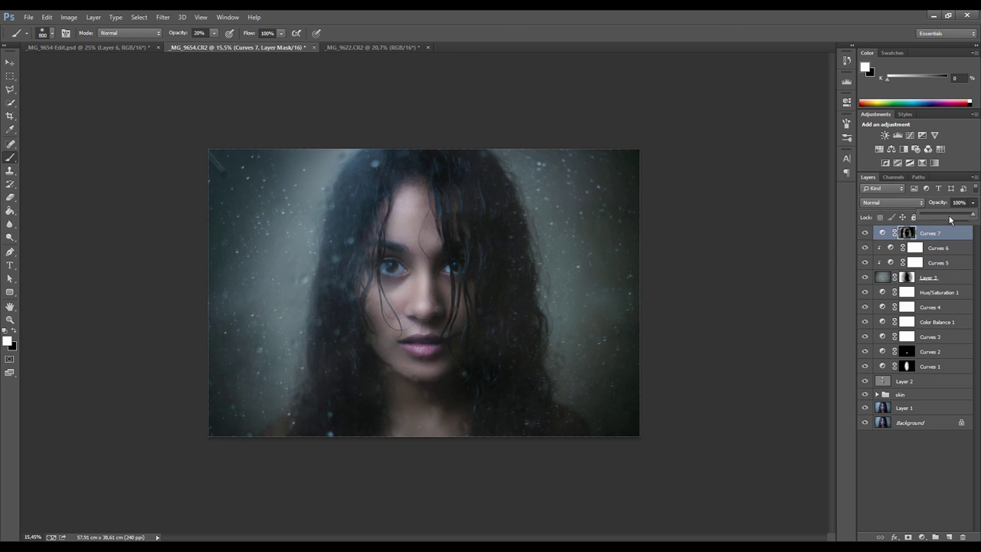
{"action": "left_click", "coordinate": [863, 234]}
{"action": "left_click", "coordinate": [864, 234]}
{"action": "left_click", "coordinate": [863, 234]}
{"action": "left_click", "coordinate": [863, 234]}
Examine the finished edit at different zoom levels and compare it with the original Background layer alone.
{"action": "scroll", "coordinate": [589, 329], "scroll_direction": "down", "scroll_amount": 2}
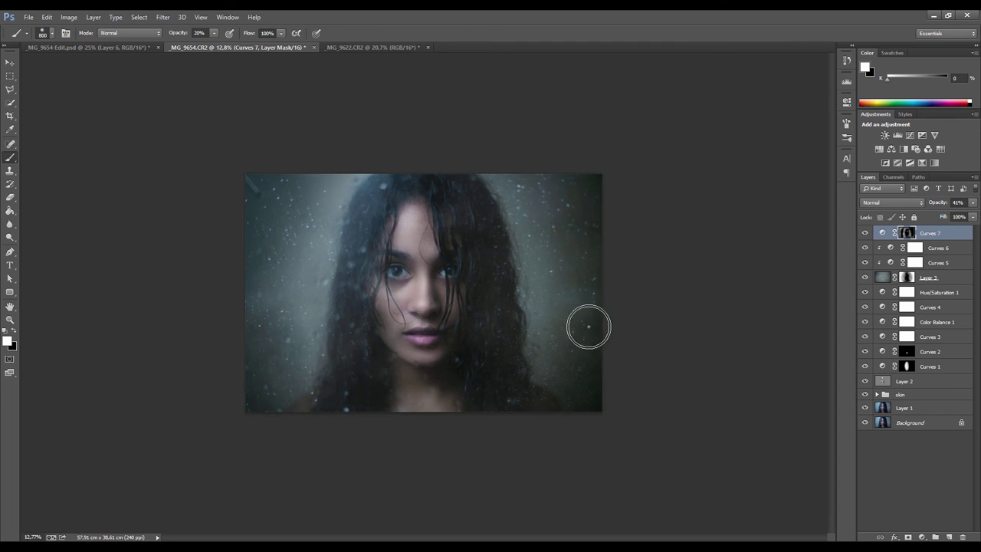
{"action": "scroll", "coordinate": [590, 329], "scroll_direction": "up", "scroll_amount": 3}
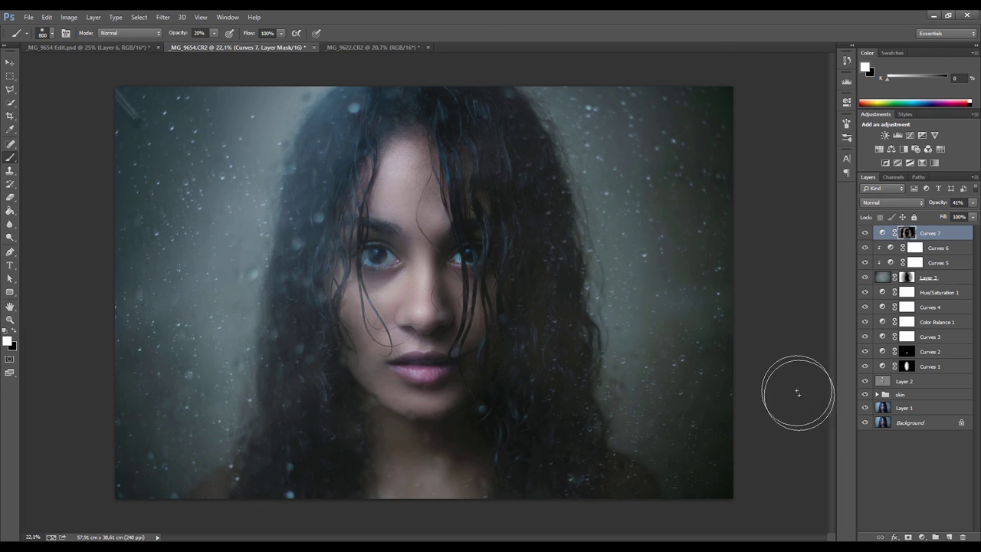
{"action": "left_click", "coordinate": [865, 423], "text": "alt"}
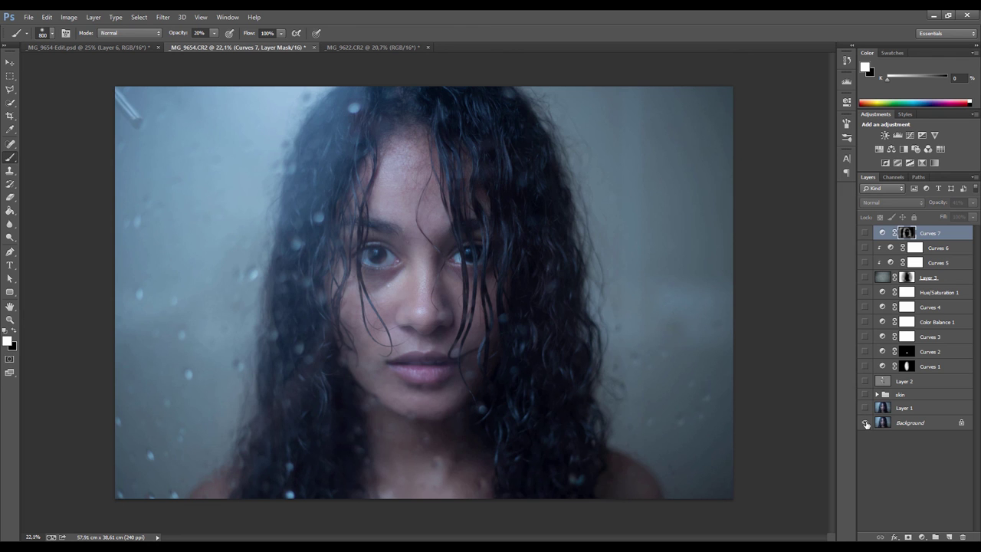
{"action": "left_click", "coordinate": [865, 423], "text": "alt"}
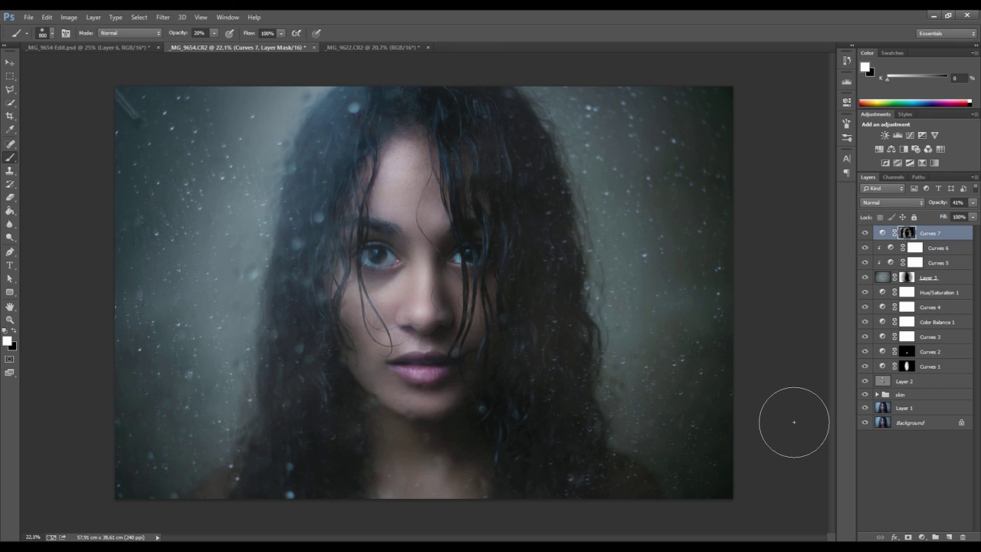
{"action": "key", "text": "bracketleft"}
{"action": "key", "text": "bracketleft"}
{"action": "key", "text": "bracketleft"}
{"action": "key", "text": "bracketleft"}
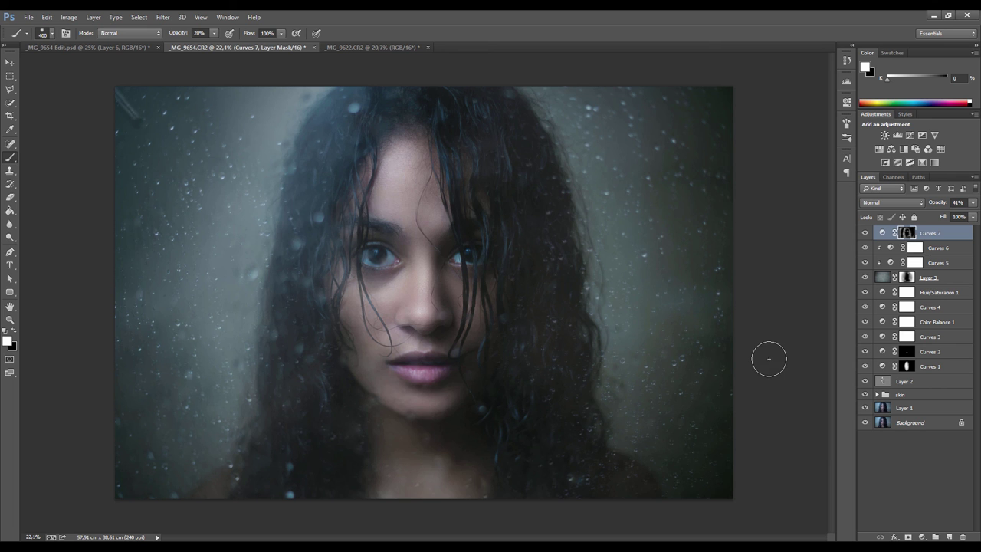